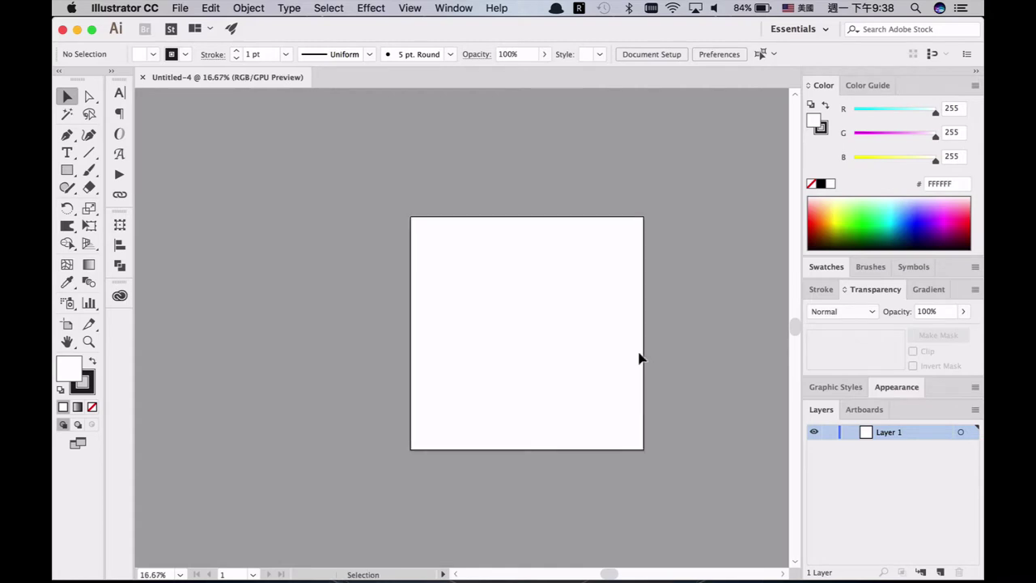
# Step: Add a new layer above Layer 1 and draw a rectangle covering the whole artboard
pyautogui.click(940, 572)
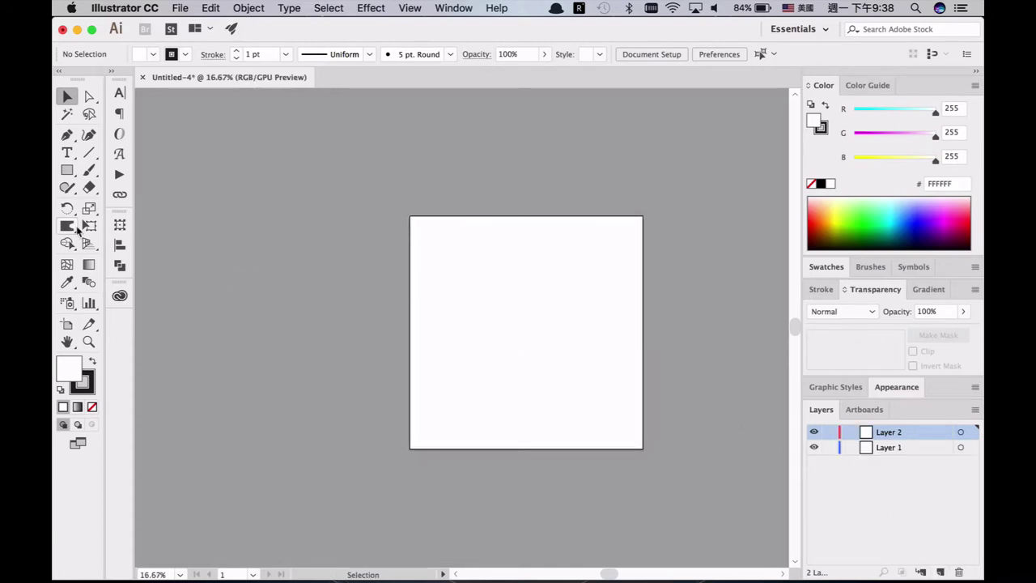
pyautogui.click(66, 171)
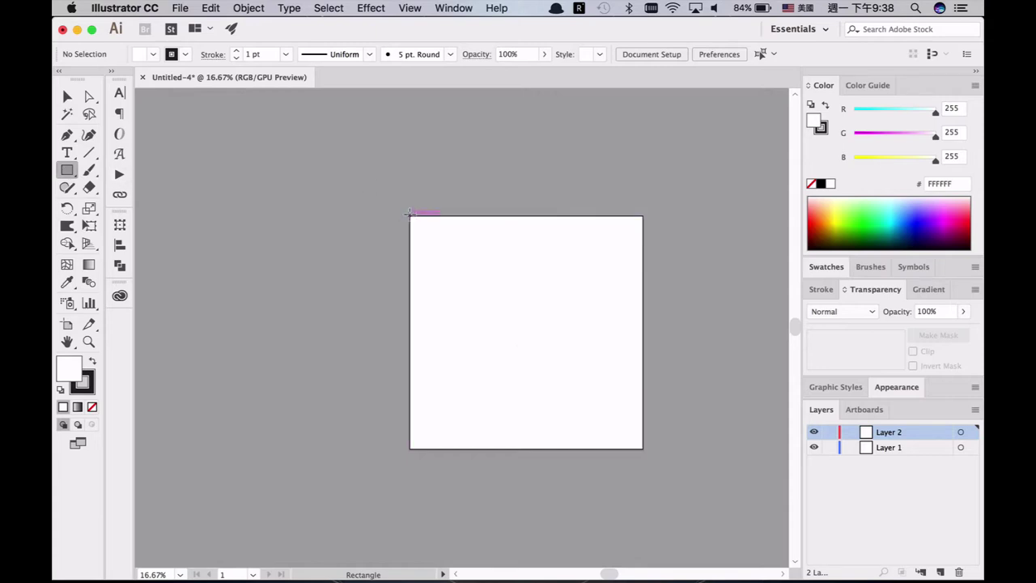
pyautogui.press('super')
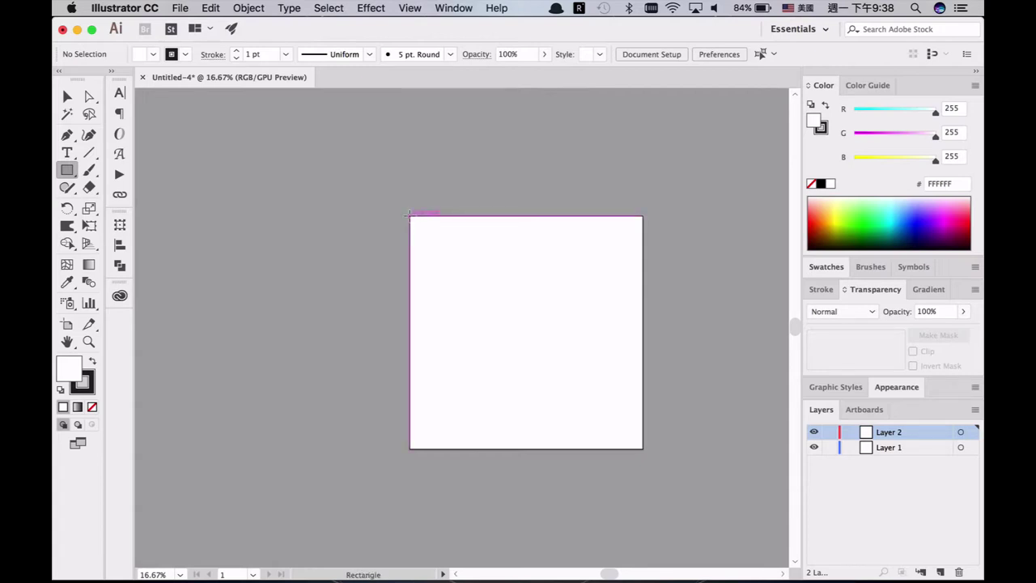
pyautogui.moveTo(408, 215); pyautogui.dragTo(642, 447)
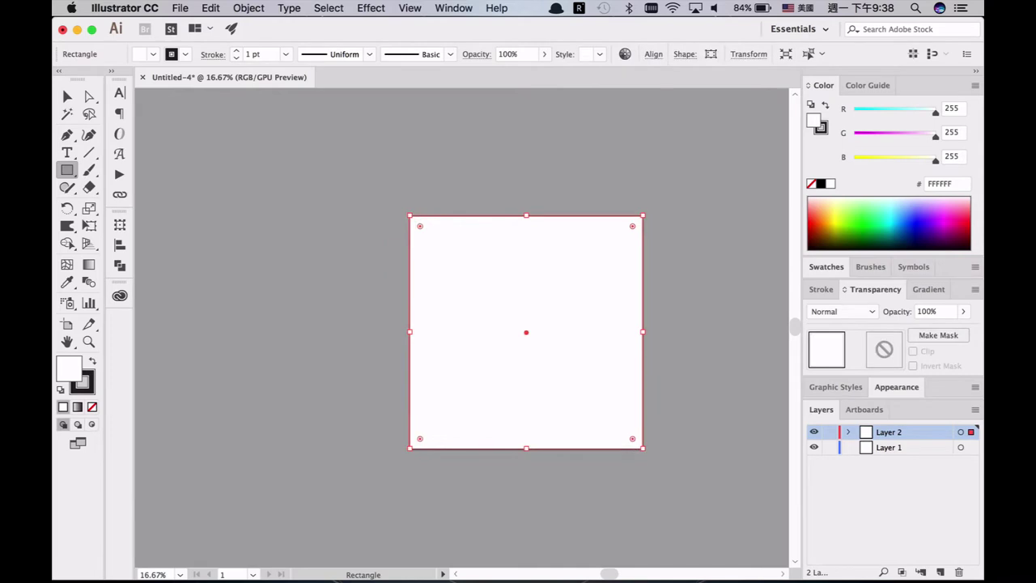
# Step: Scale up a copy of the rectangle uniformly from its centre to about twice the artboard's size
pyautogui.press('s')
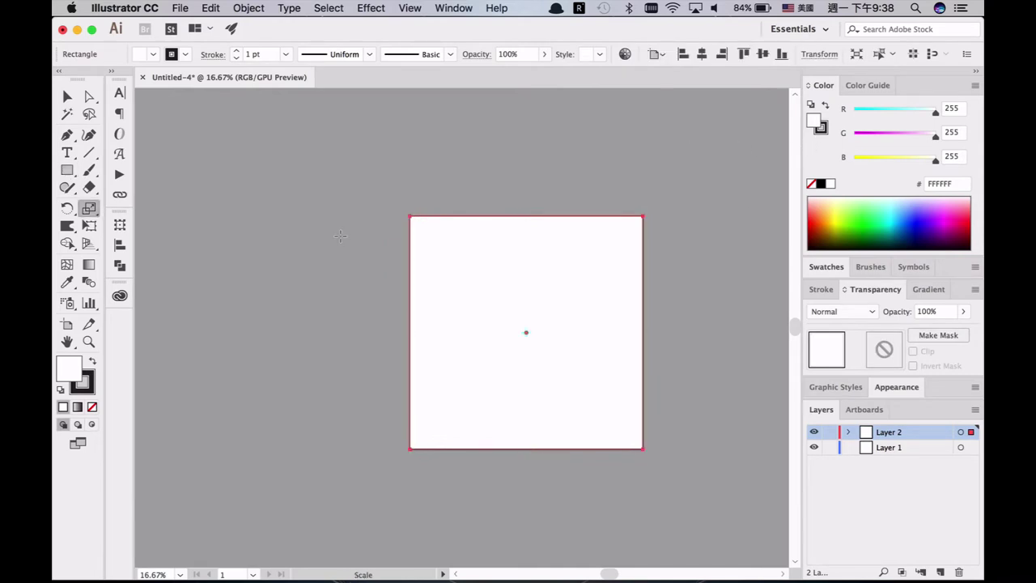
pyautogui.press('Return')
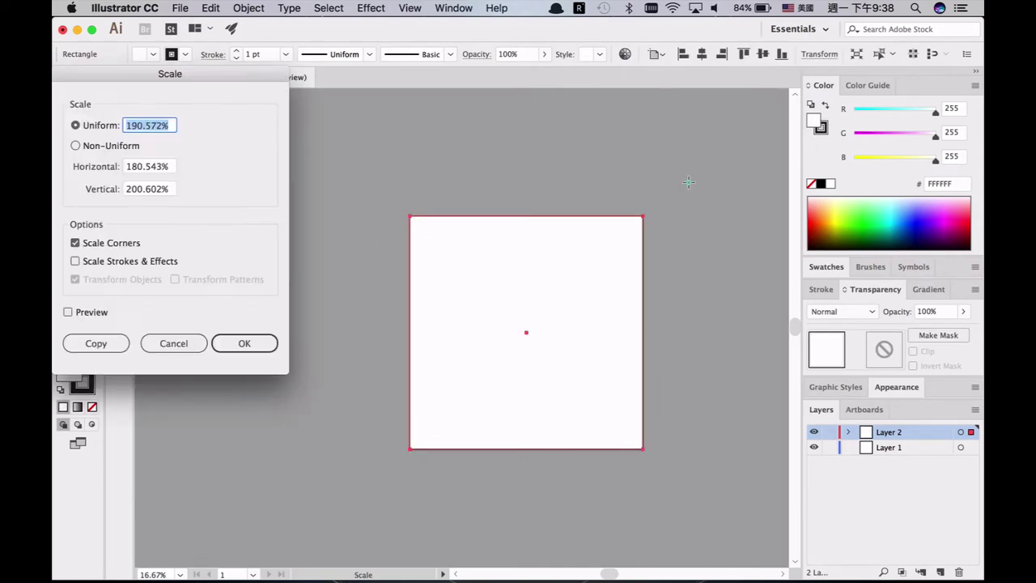
pyautogui.press('Escape')
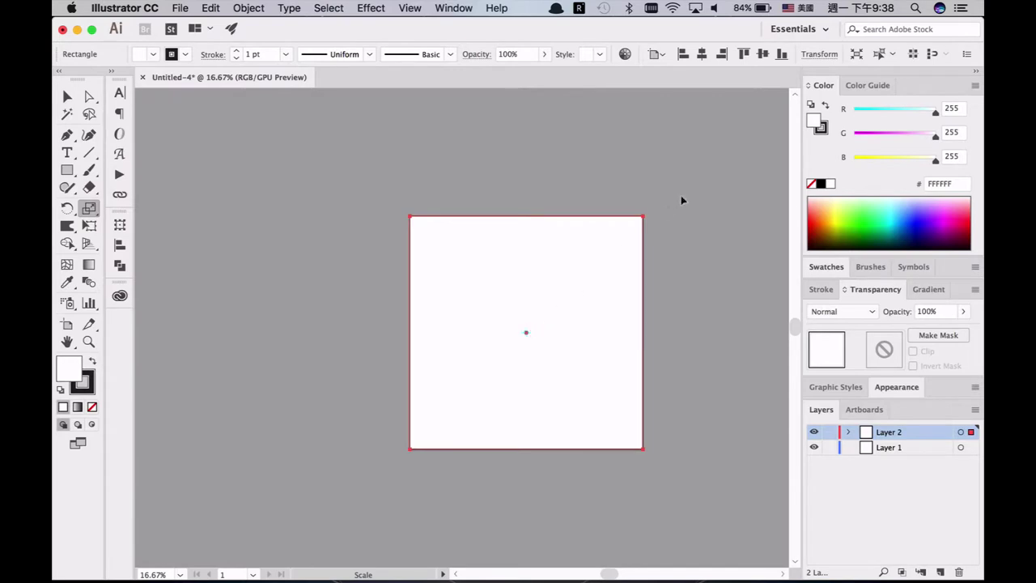
pyautogui.moveTo(684, 198); pyautogui.dragTo(756, 131)
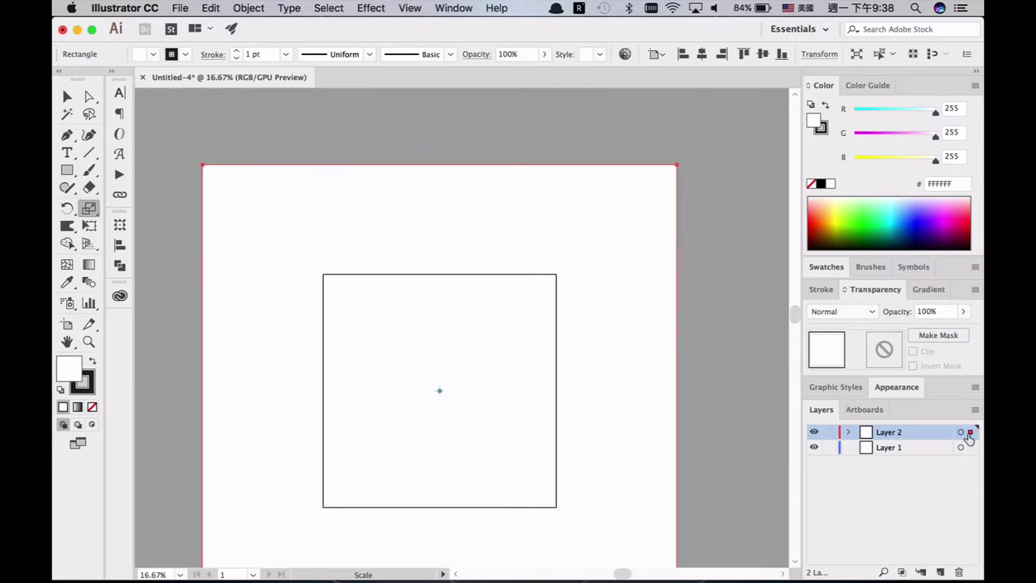
# Step: Select both rectangles on Layer 2 and set their stroke to none, keeping the white fill
pyautogui.click(969, 433)
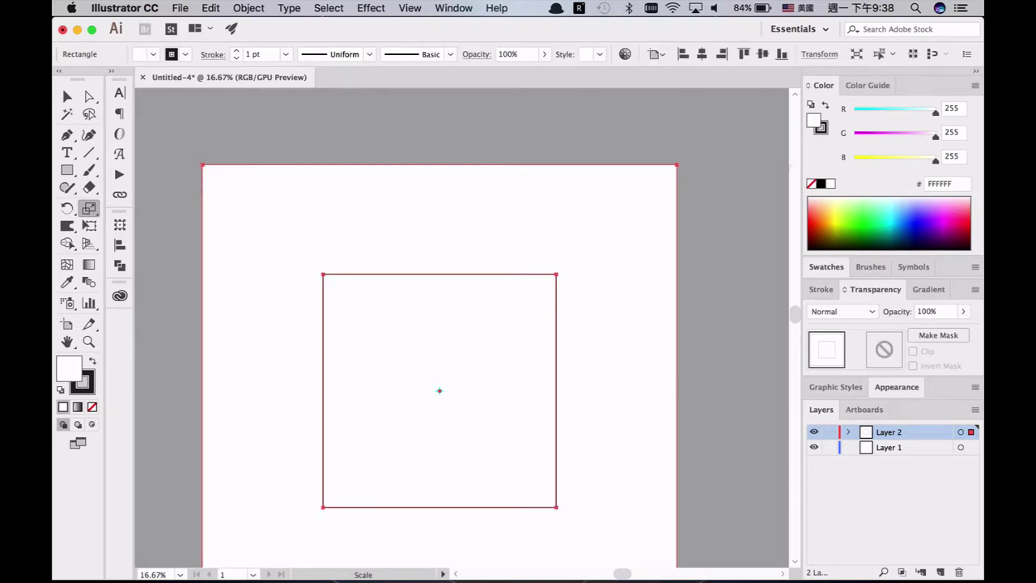
pyautogui.click(820, 128)
pyautogui.click(812, 184)
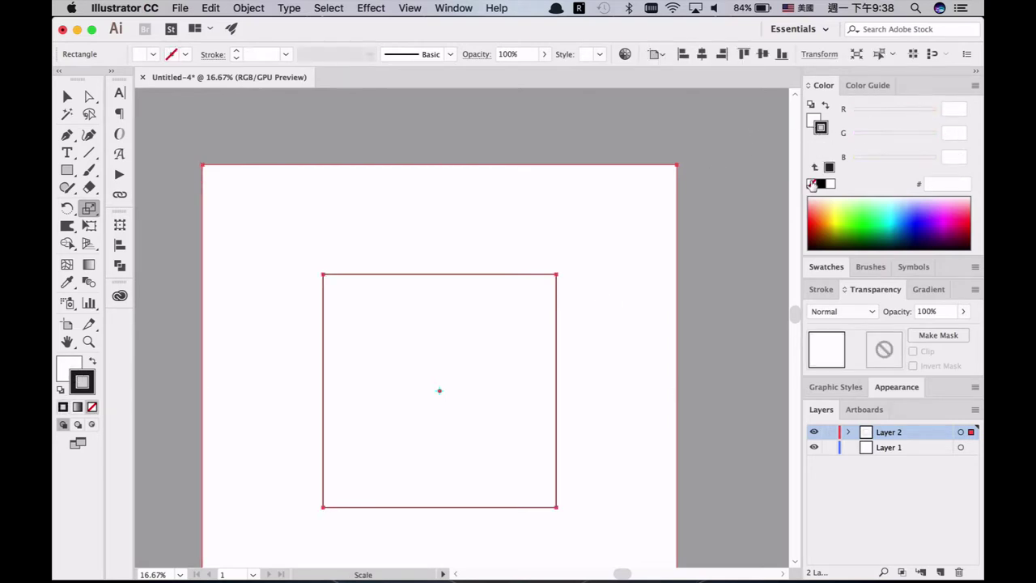
# Step: Rename Layer 2 as mask, lock it and make Layer 1 the active layer
pyautogui.doubleClick(890, 432)
pyautogui.write('mask')
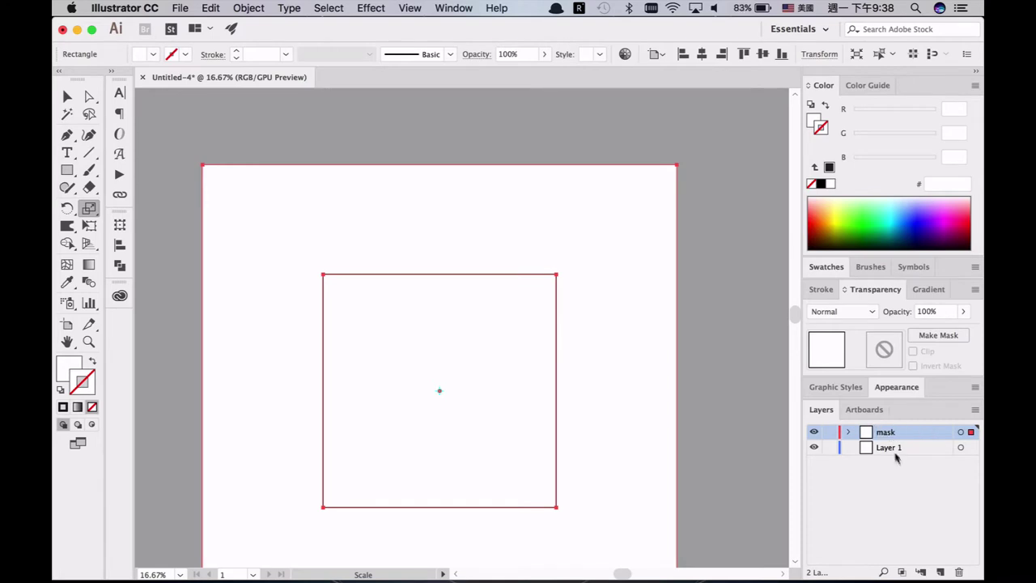
pyautogui.press('Return')
pyautogui.click(897, 450)
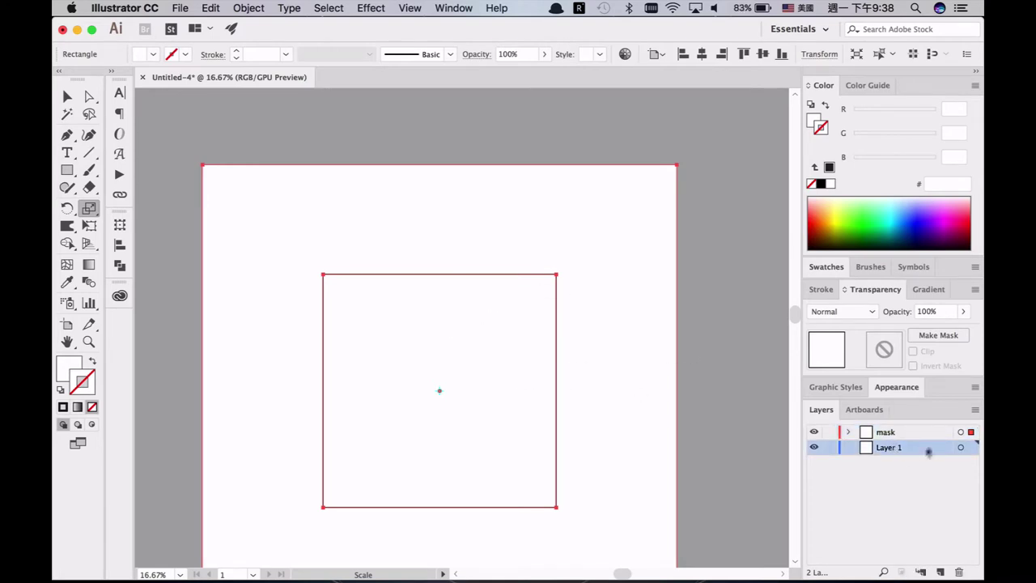
pyautogui.click(828, 432)
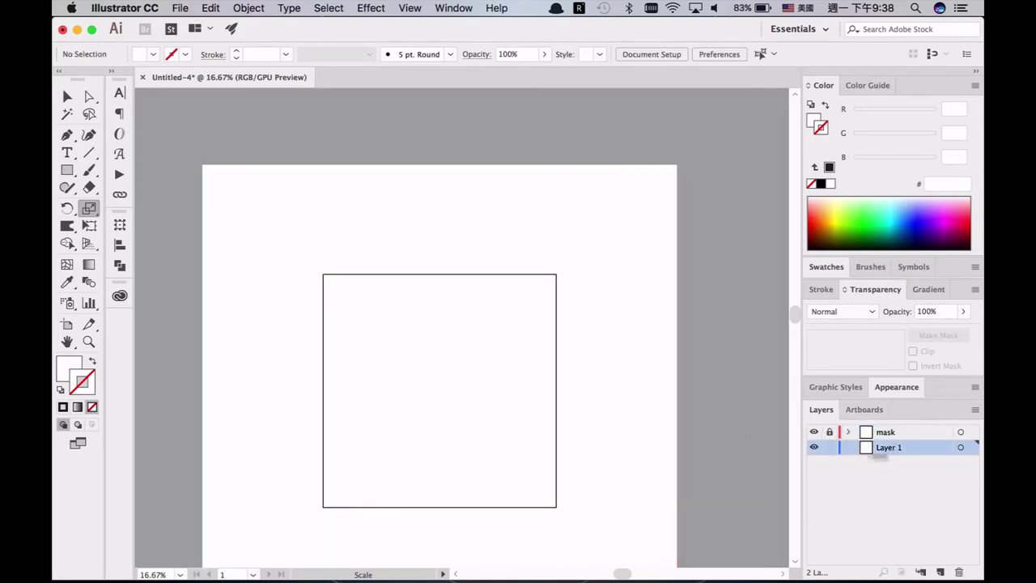
# Step: Place the linked image low-res2.jpg on Layer 1, sized to overlap the artboard's full height
pyautogui.press('super+equal')
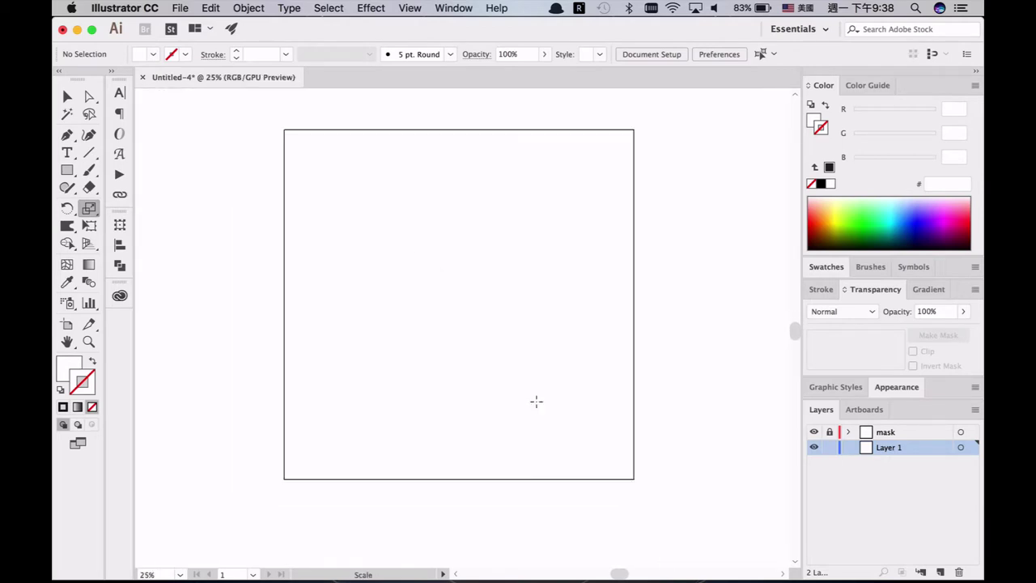
pyautogui.click(182, 7)
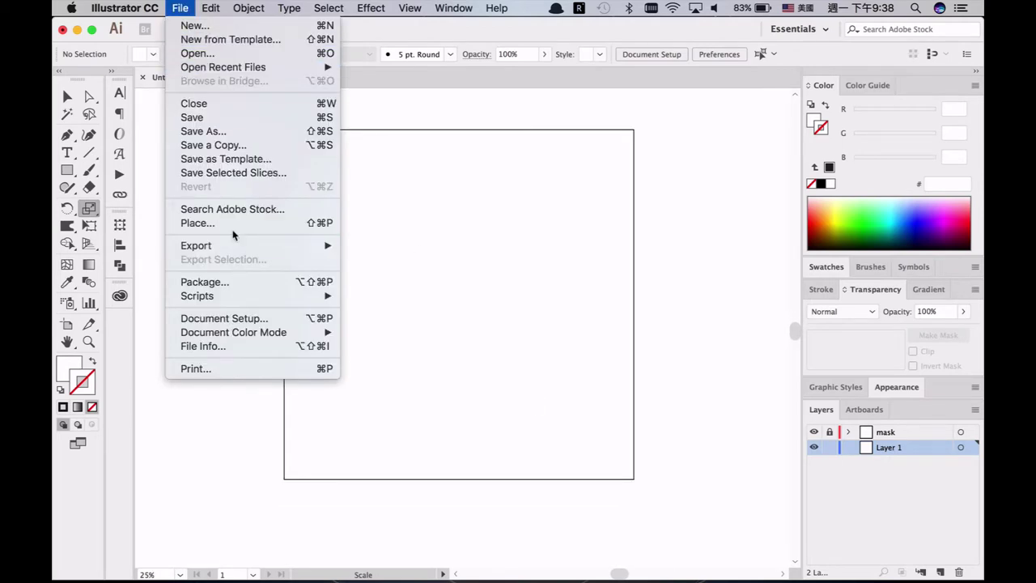
pyautogui.click(296, 227)
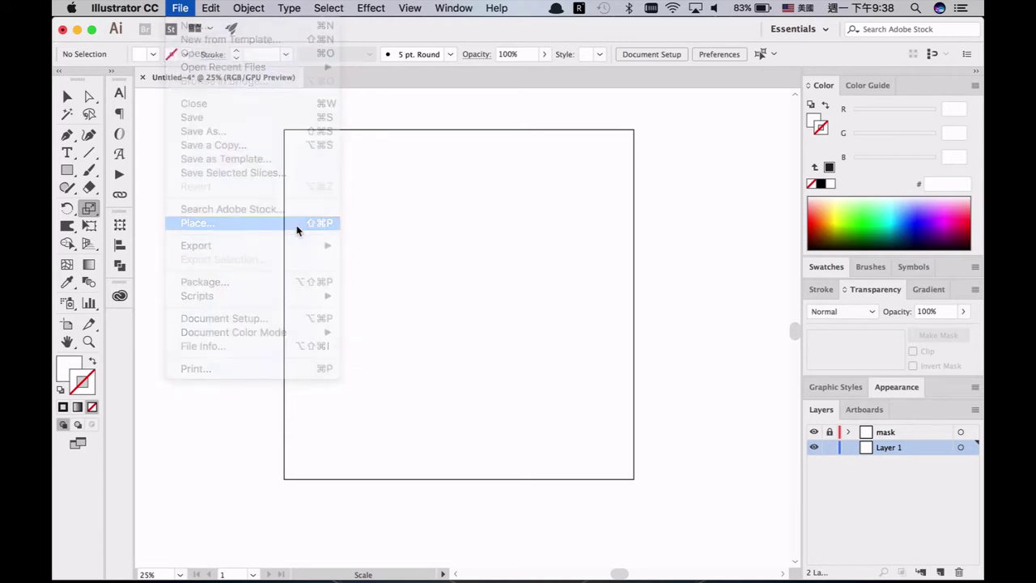
pyautogui.click(521, 129)
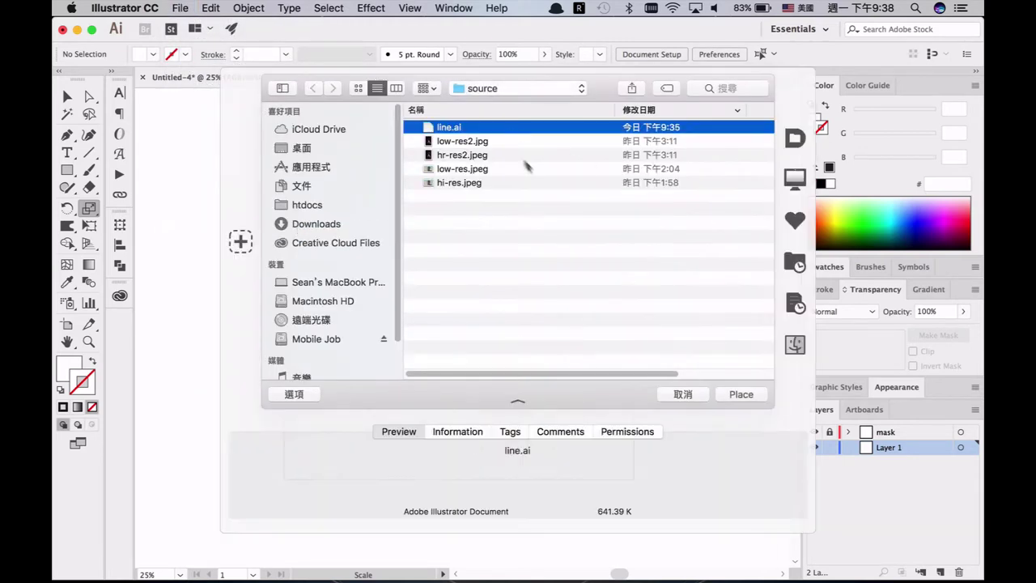
pyautogui.click(470, 143)
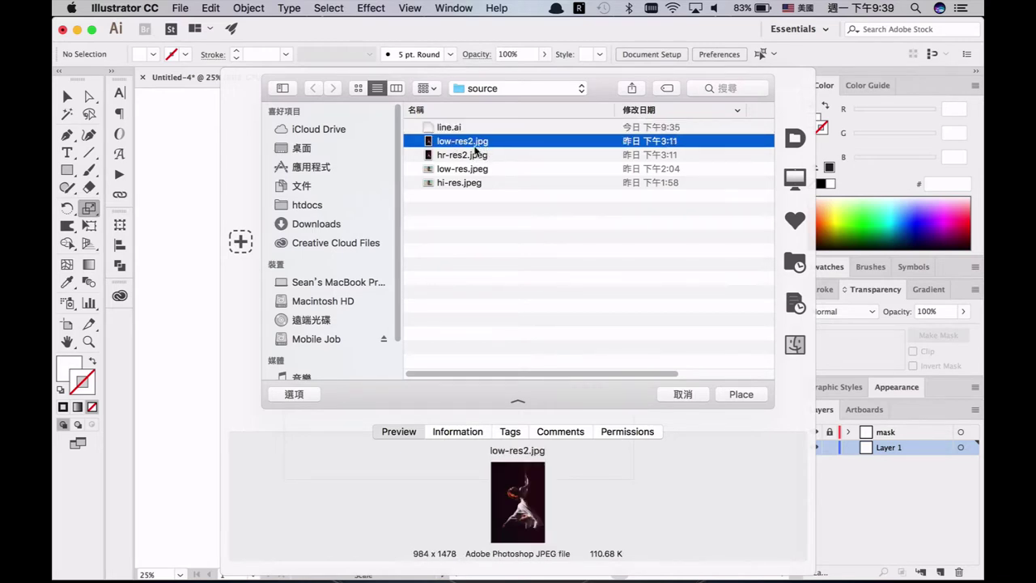
pyautogui.click(741, 394)
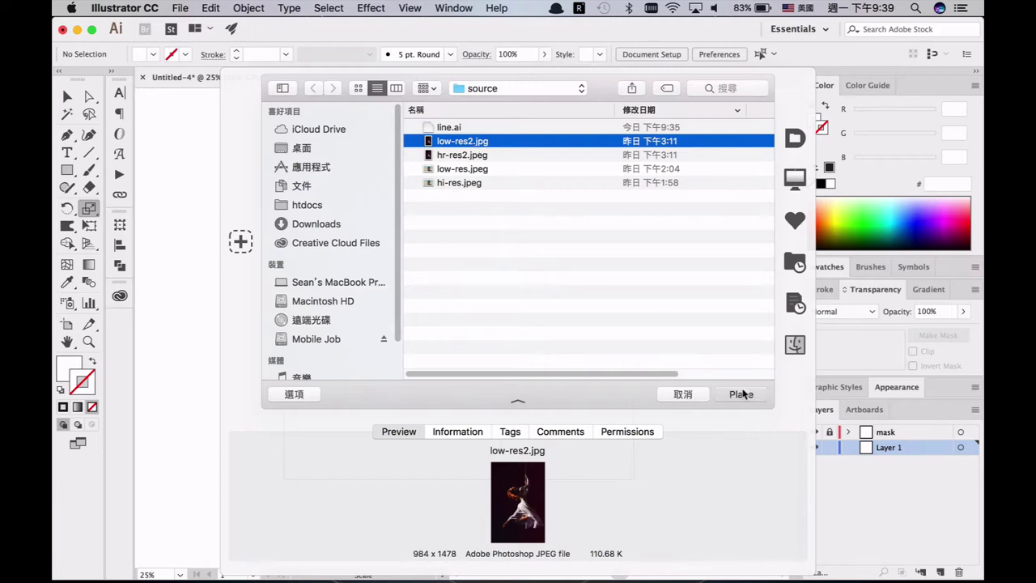
pyautogui.moveTo(264, 109); pyautogui.dragTo(697, 533)
pyautogui.press('s')
pyautogui.press('v')
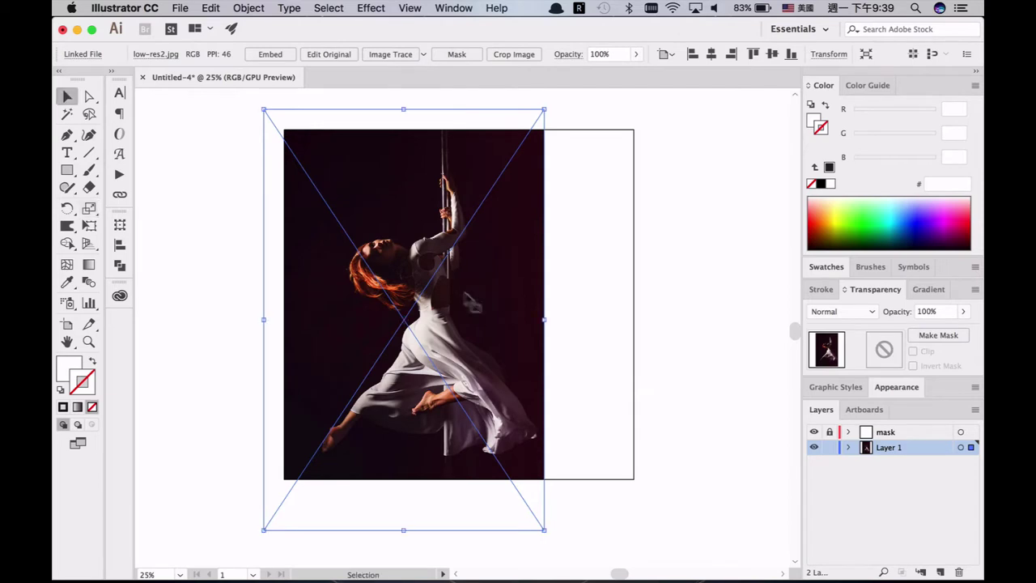
# Step: Enlarge the placed dancer photo proportionally and reposition it so the dancer is centred in the artboard
pyautogui.moveTo(481, 309); pyautogui.dragTo(510, 281)
pyautogui.press('super+minus')
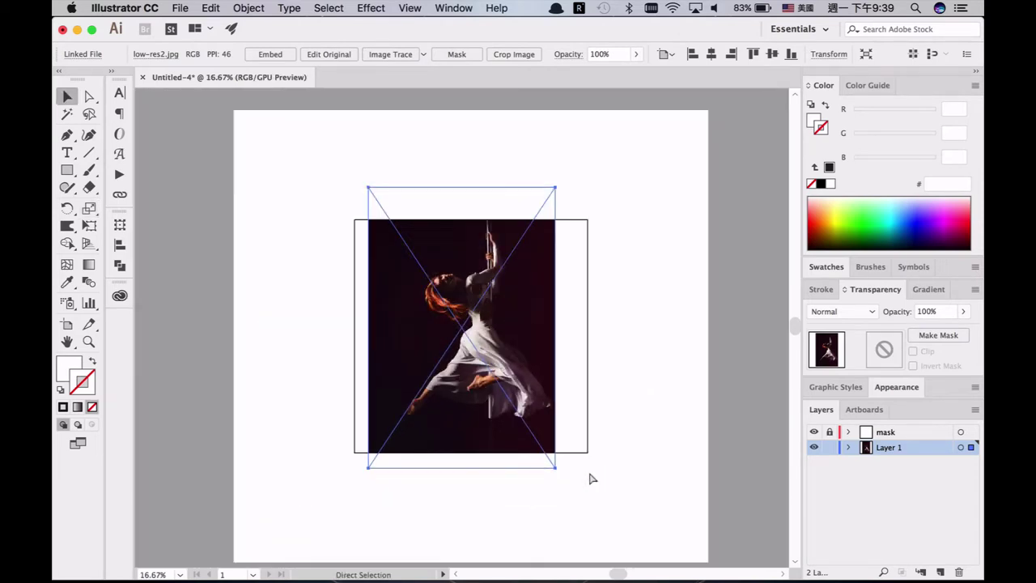
pyautogui.moveTo(560, 462); pyautogui.dragTo(594, 518)
pyautogui.moveTo(556, 419)
pyautogui.mouseDown()
pyautogui.moveTo(541, 395)
pyautogui.moveTo(549, 390)
pyautogui.moveTo(548, 403)
pyautogui.mouseUp()
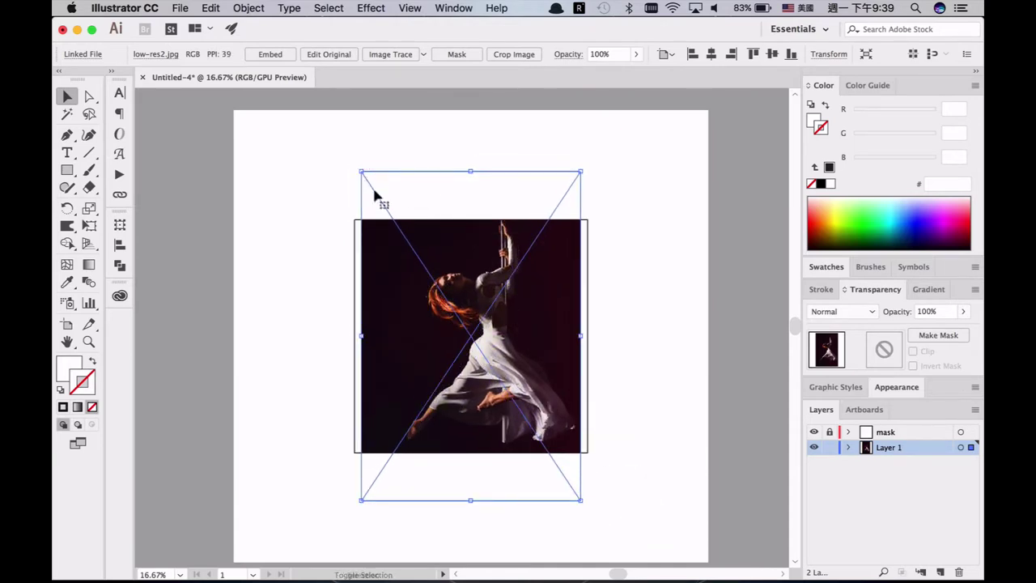
pyautogui.moveTo(361, 171); pyautogui.dragTo(367, 182)
pyautogui.moveTo(476, 269); pyautogui.dragTo(477, 278)
pyautogui.press('super+equal')
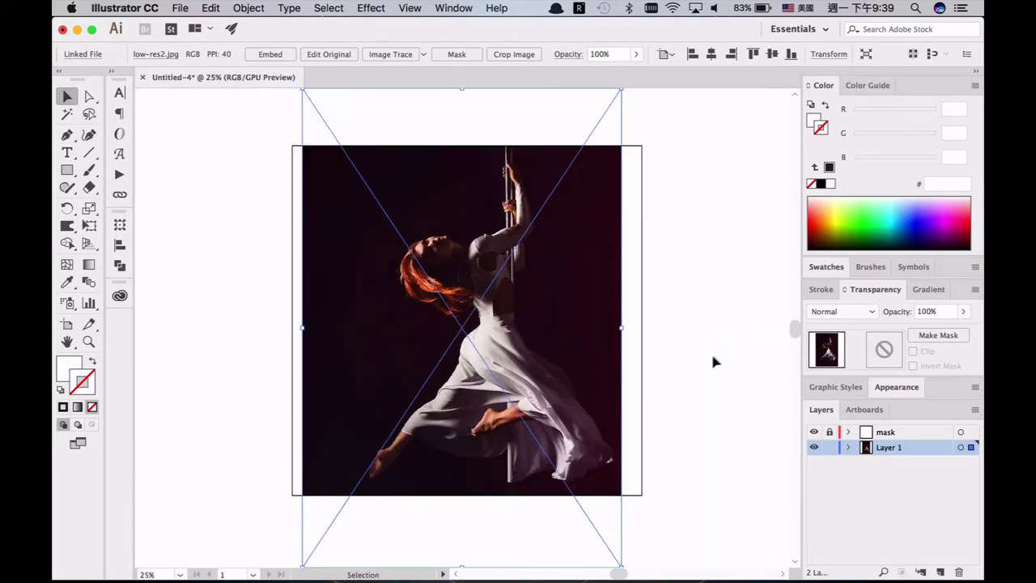
pyautogui.click(710, 355)
pyautogui.click(513, 325)
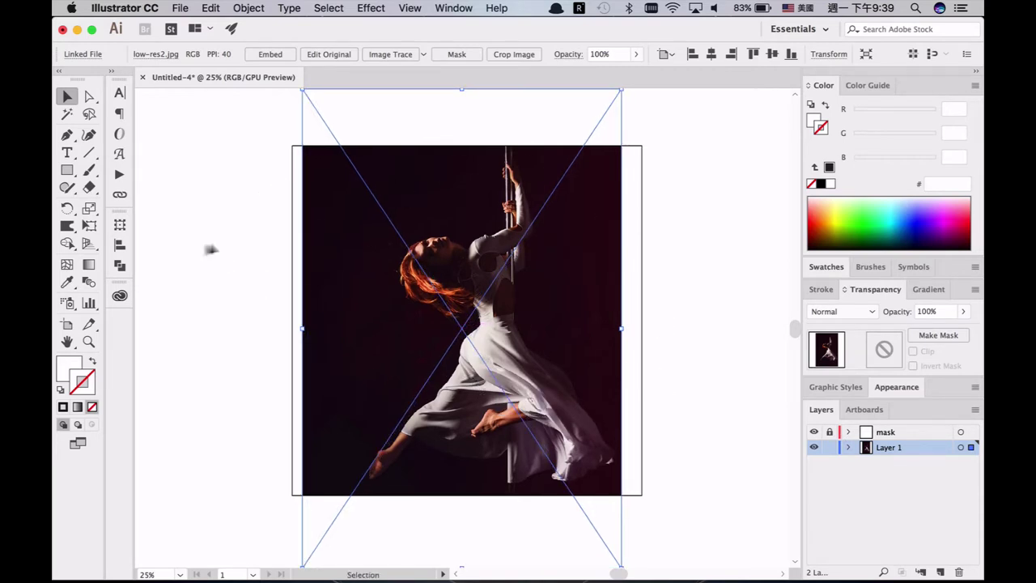
# Step: Draw a black-filled rectangle slightly larger than the artboard on Layer 1 and send it behind the dancer photo
pyautogui.click(67, 169)
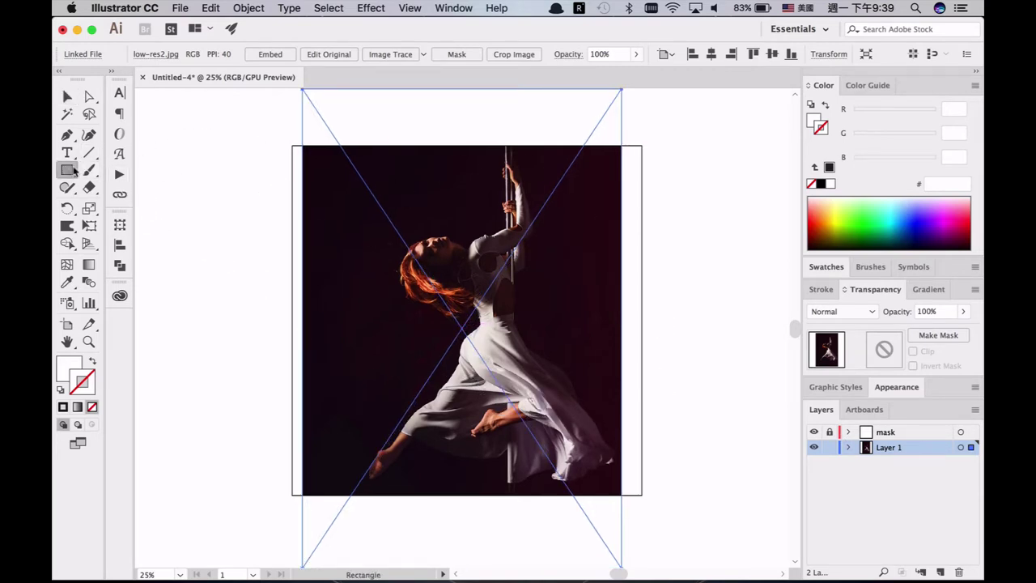
pyautogui.moveTo(275, 132); pyautogui.dragTo(659, 508)
pyautogui.click(813, 120)
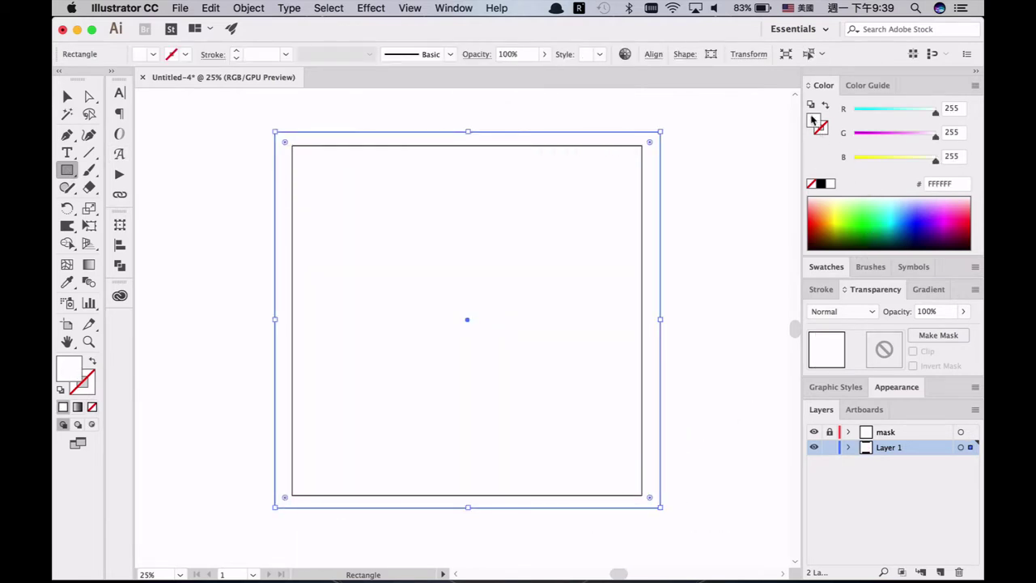
pyautogui.click(820, 182)
pyautogui.press('super+shift+bracketleft')
pyautogui.press('v')
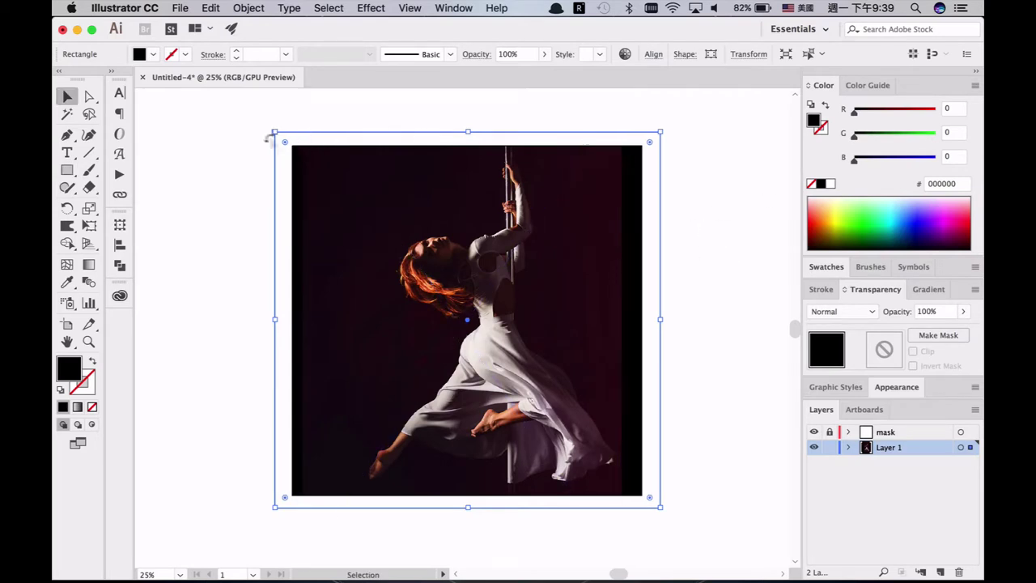
pyautogui.moveTo(277, 510); pyautogui.dragTo(273, 511)
pyautogui.moveTo(660, 512); pyautogui.dragTo(660, 513)
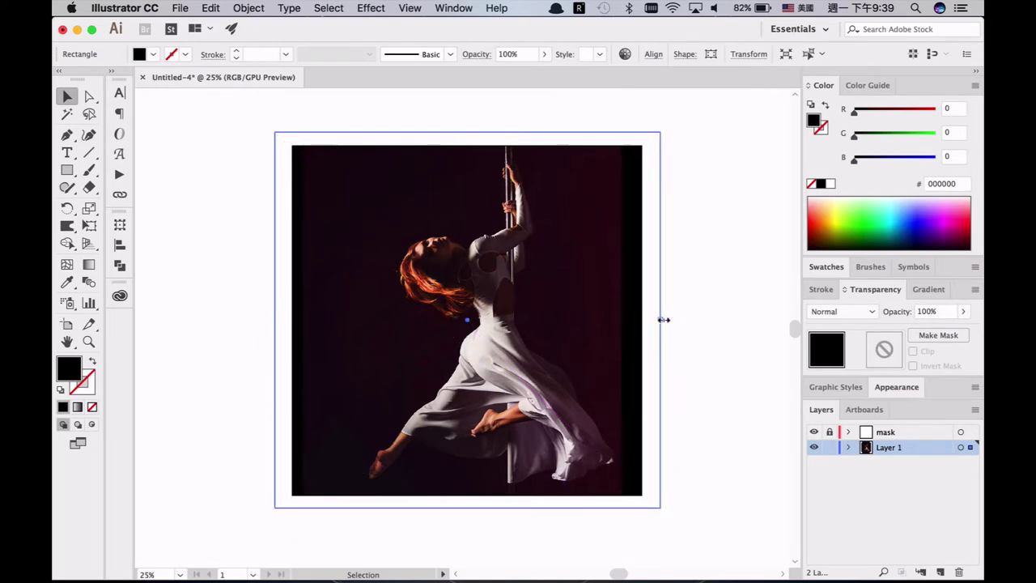
pyautogui.click(662, 319)
pyautogui.click(550, 283)
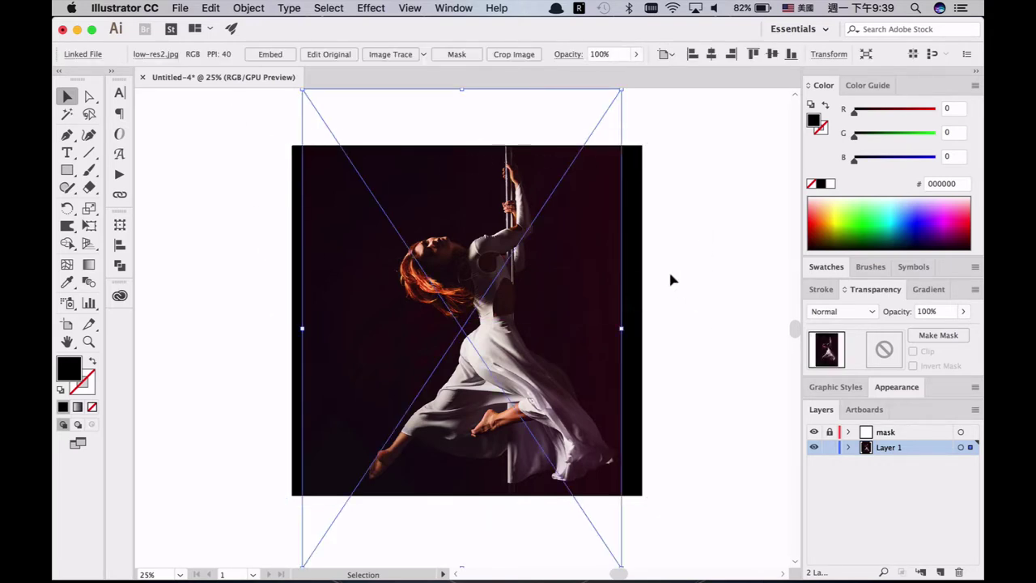
pyautogui.click(170, 183)
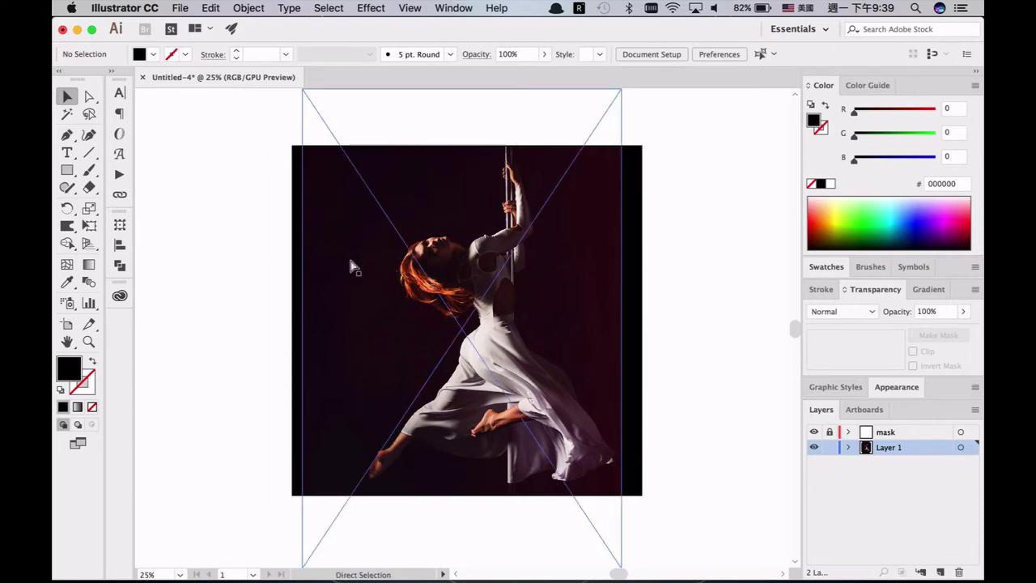
# Step: Create a new 1920 x 1920 px document in RGB Color with one artboard
pyautogui.press('super+n')
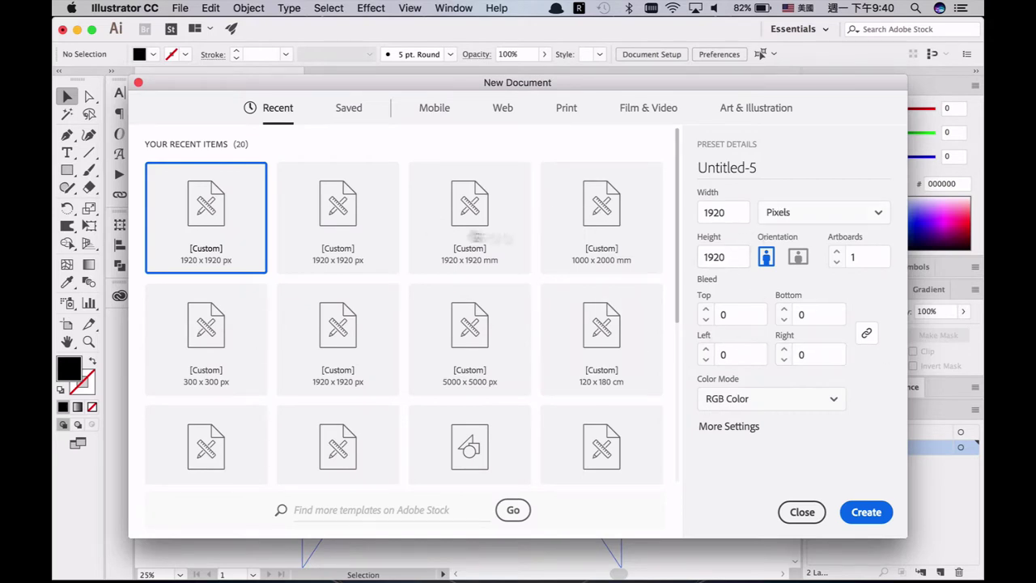
pyautogui.click(864, 512)
pyautogui.press('super+minus')
pyautogui.press('super+minus')
pyautogui.press('super+minus')
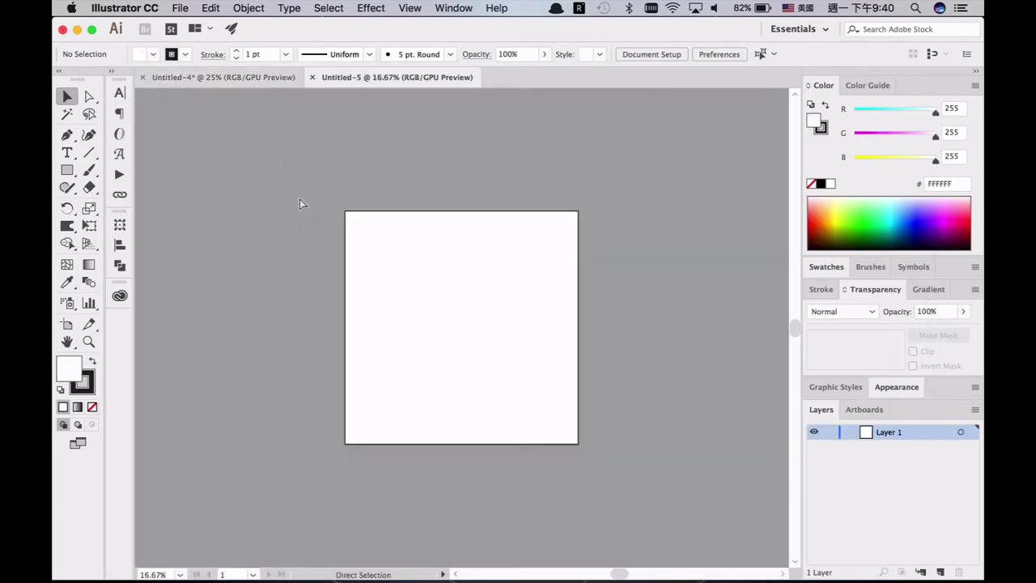
# Step: Set the fill to none and draw a 45-degree diagonal line slightly longer than the artboard's diagonal
pyautogui.click(89, 153)
pyautogui.scroll(2, 427, 273)
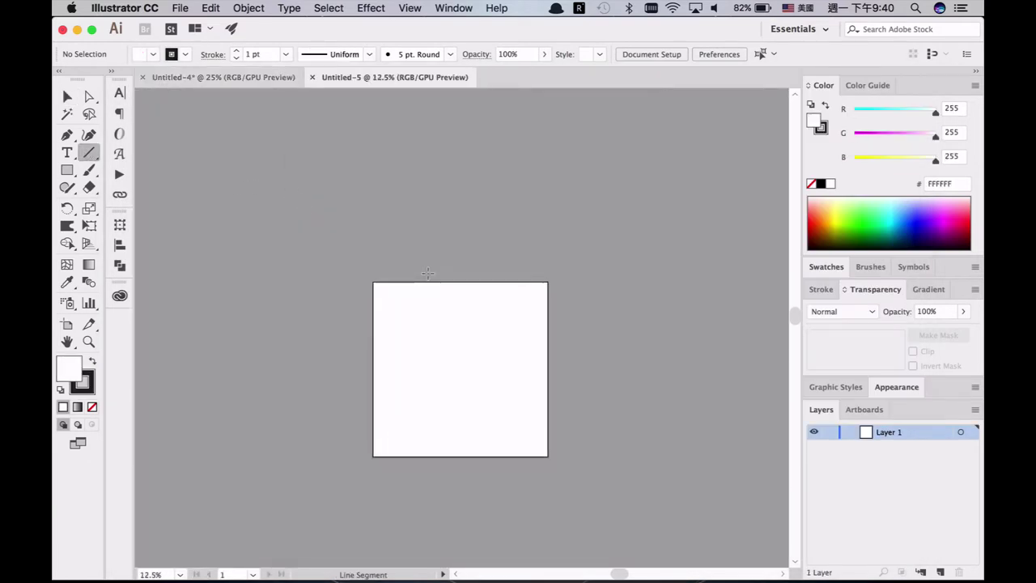
pyautogui.press('/')
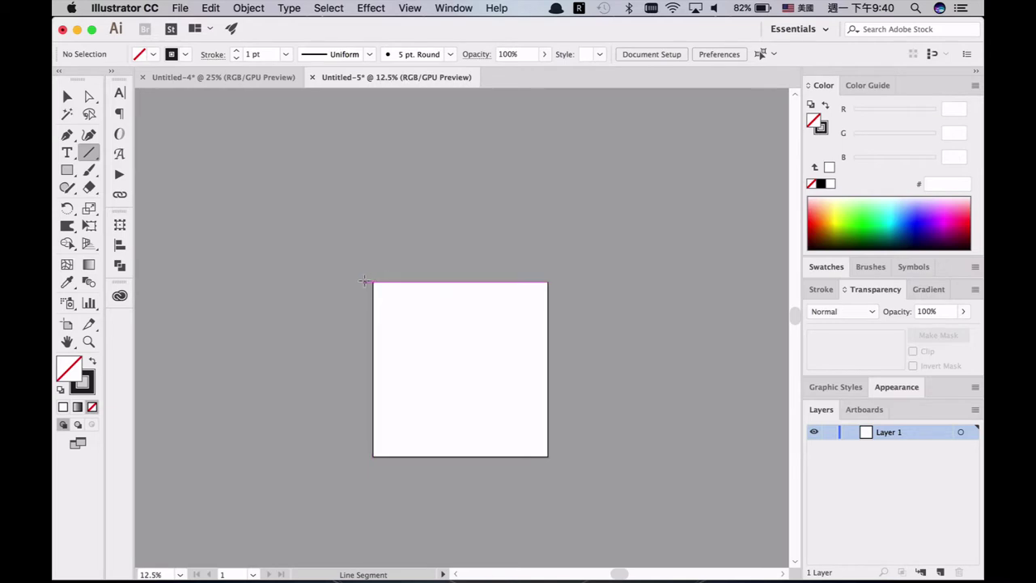
pyautogui.moveTo(363, 280); pyautogui.dragTo(568, 478)
pyautogui.press('v')
pyautogui.scroll(-3, 583, 462)
pyautogui.hscroll(-2, 582, 462)
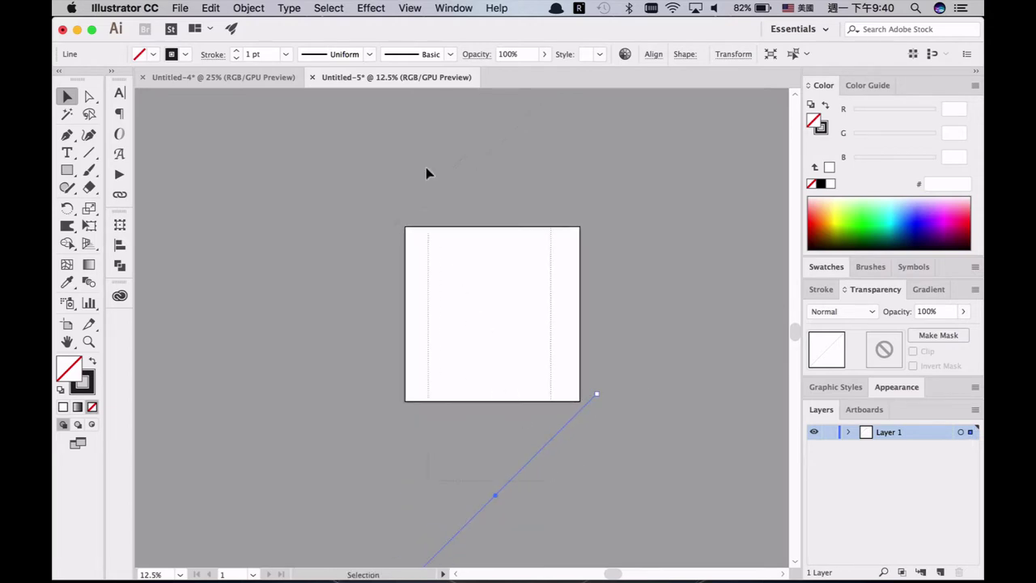
# Step: Select both diagonal lines and set their blend spacing to a Specified Distance of 5 px
pyautogui.press('super+a')
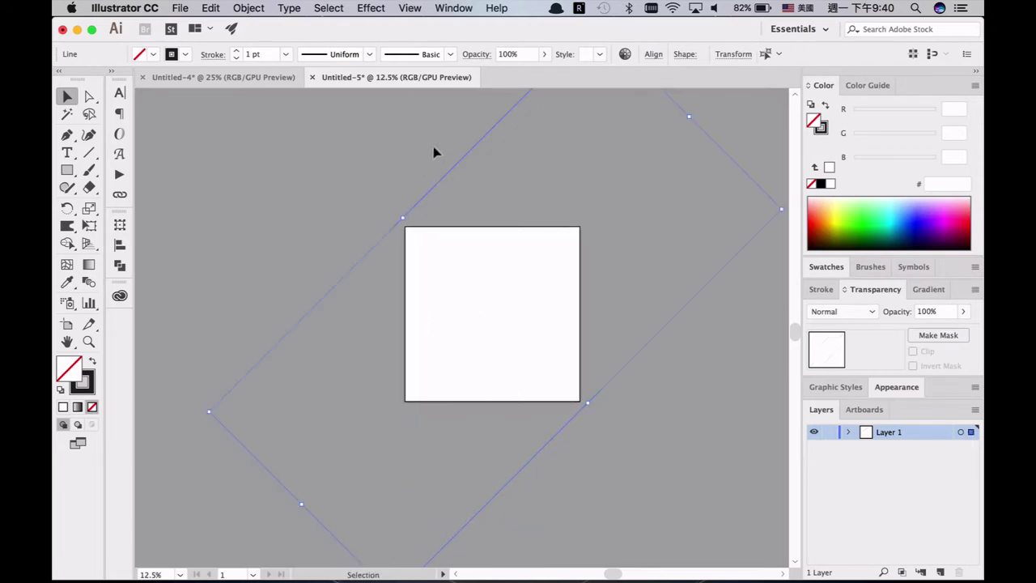
pyautogui.click(250, 8)
pyautogui.moveTo(279, 360)
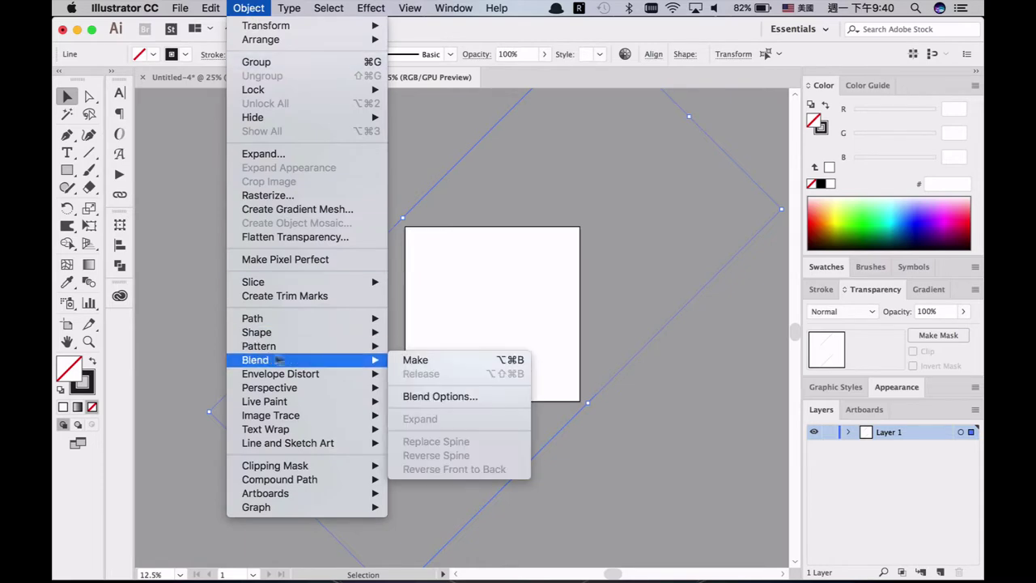
pyautogui.click(450, 397)
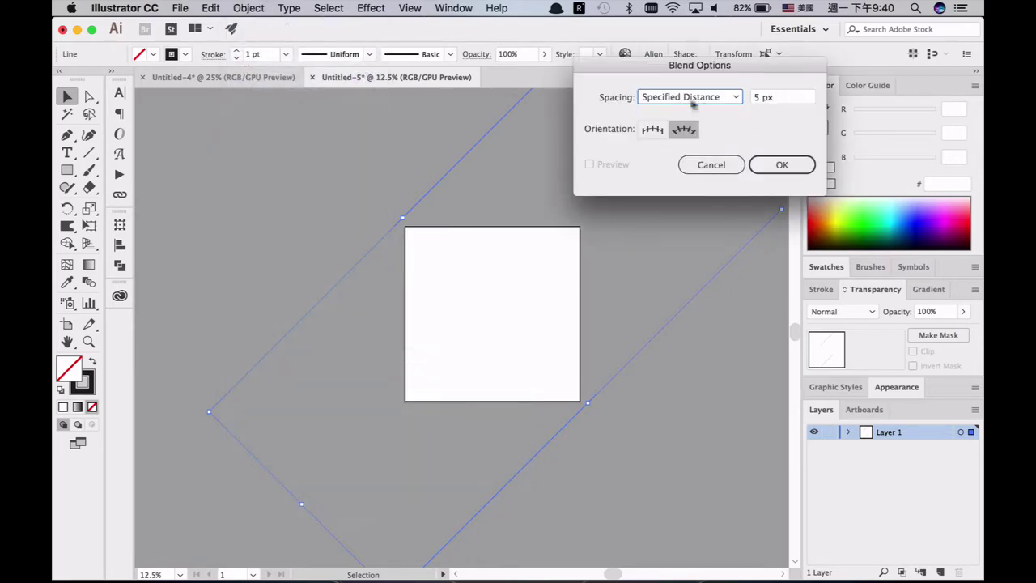
pyautogui.click(762, 165)
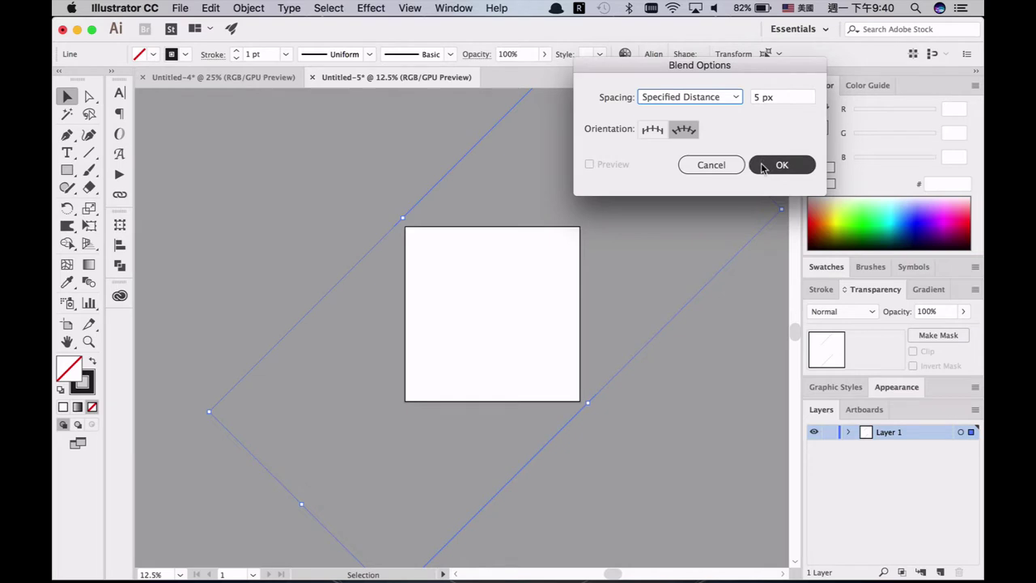
pyautogui.click(769, 168)
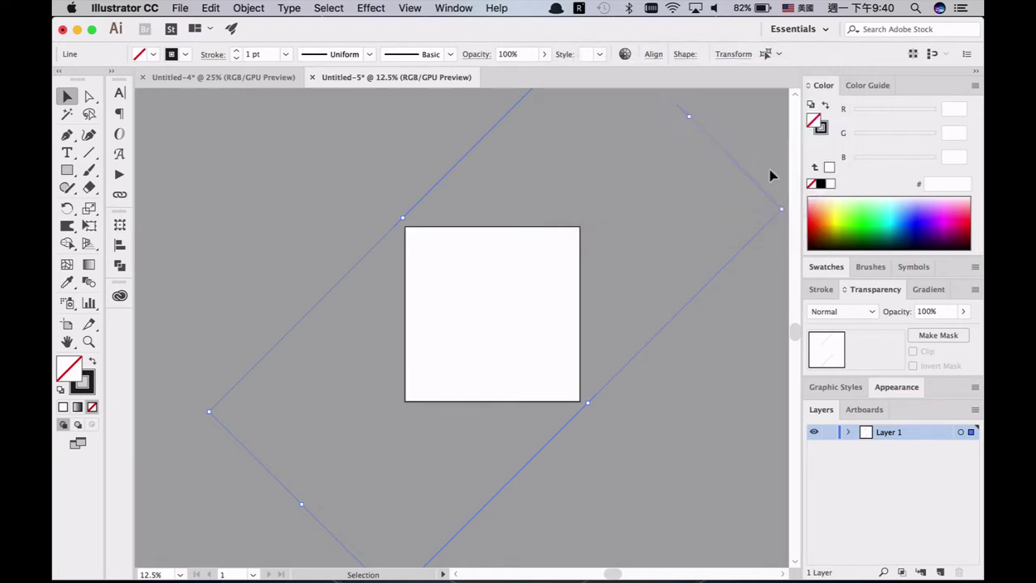
# Step: Blend the two diagonal lines together and set the blend's stroke colour to white (FFFFFF)
pyautogui.click(248, 7)
pyautogui.moveTo(280, 365)
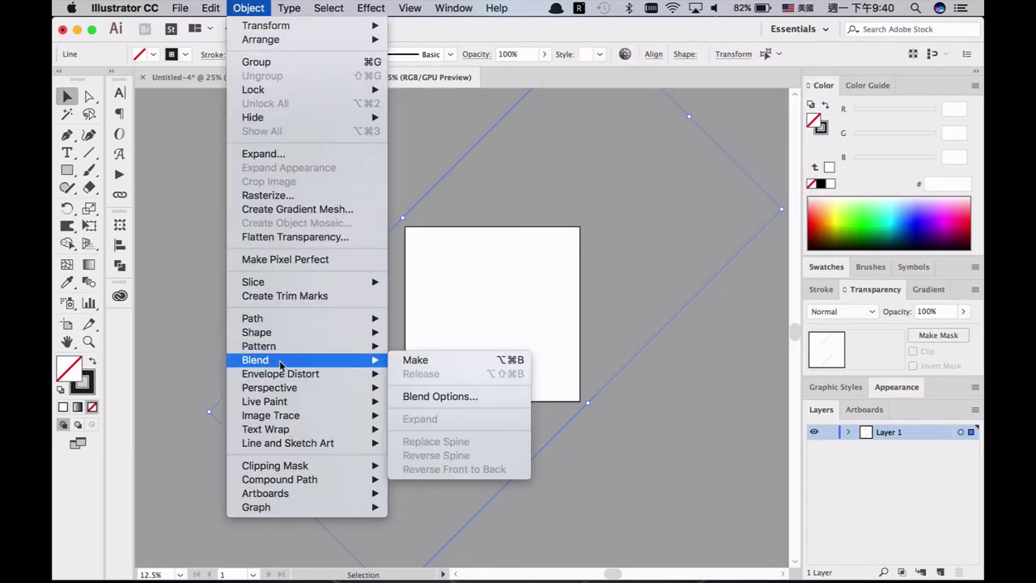
pyautogui.click(444, 362)
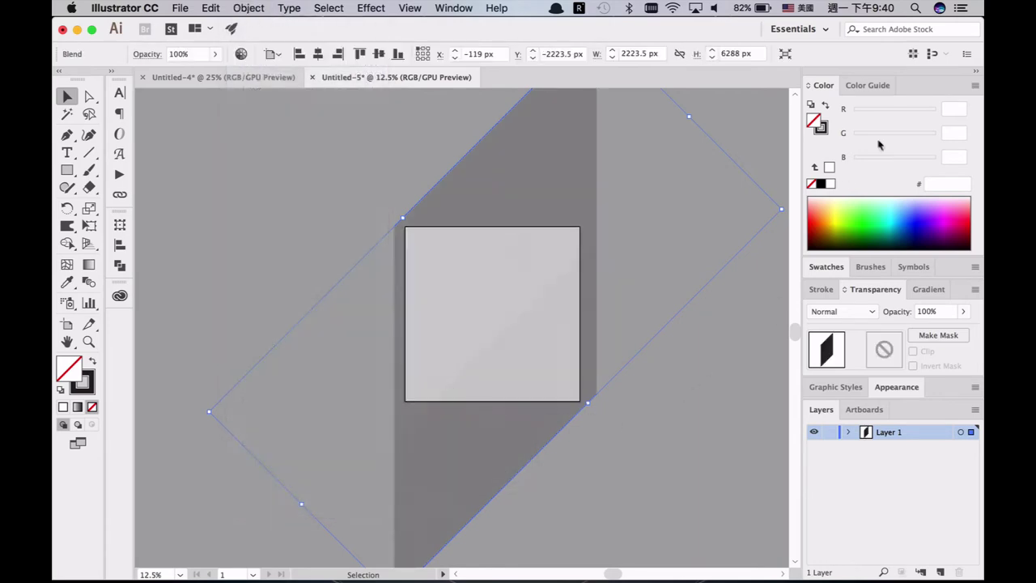
pyautogui.click(820, 128)
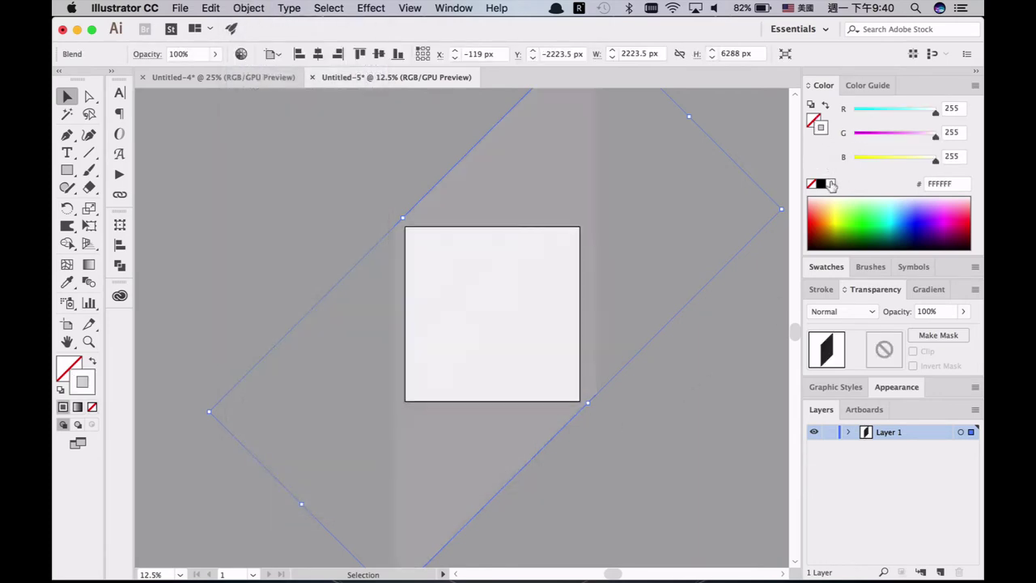
# Step: Save the line document as line.ai in the source folder, replacing the existing file and using the Illustrator CC version
pyautogui.press('super+s')
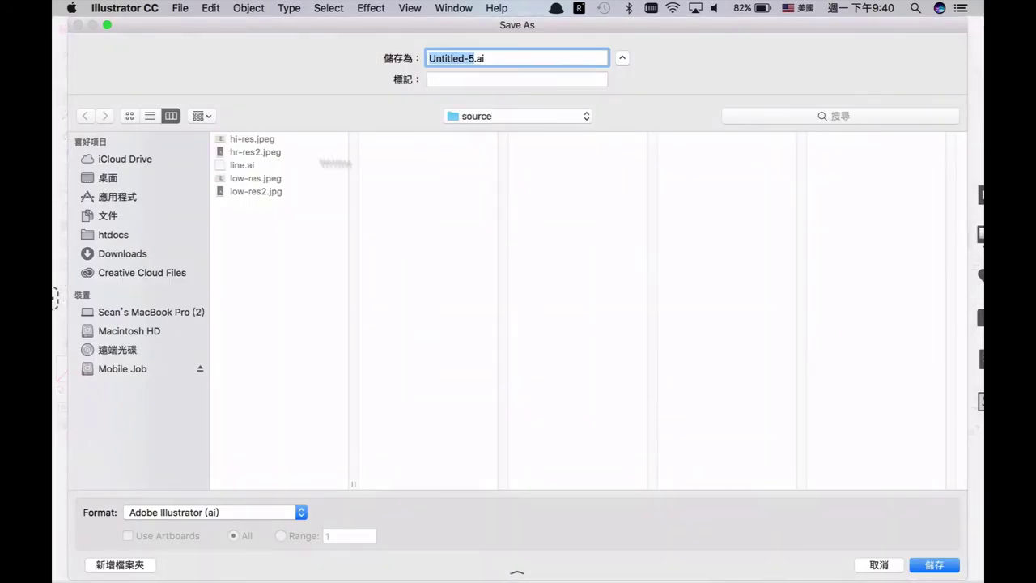
pyautogui.click(241, 166)
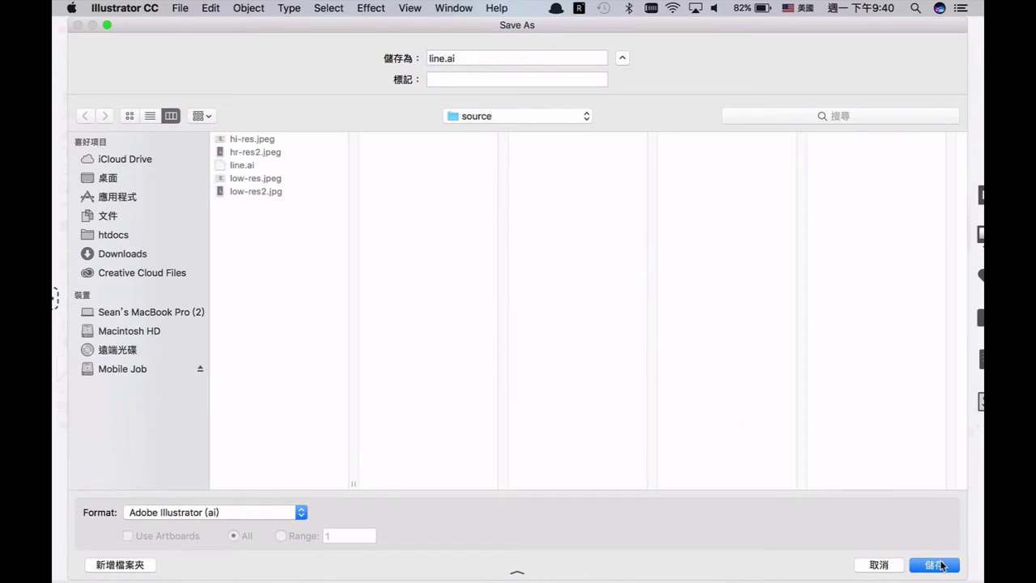
pyautogui.click(935, 563)
pyautogui.click(626, 105)
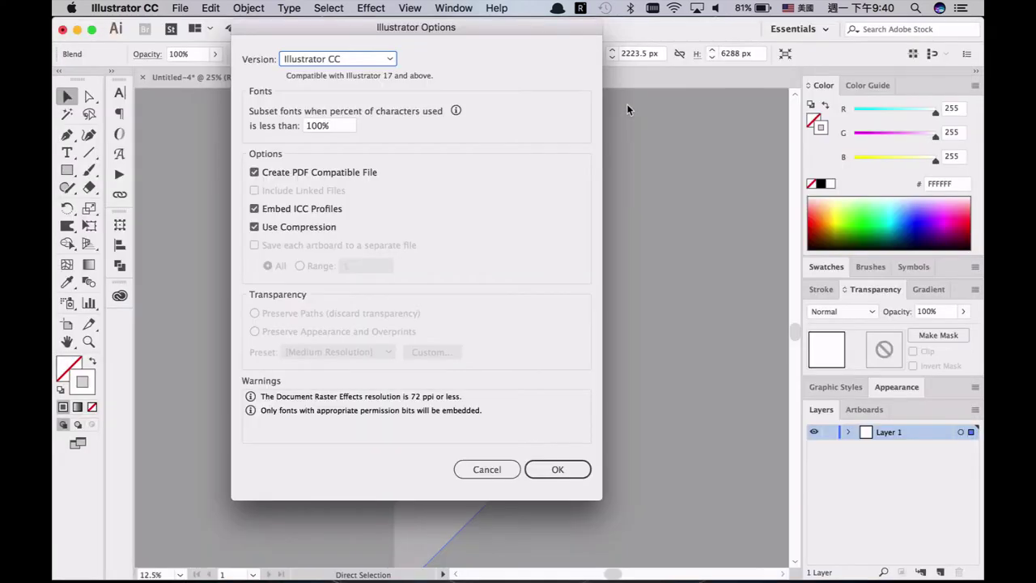
pyautogui.click(557, 470)
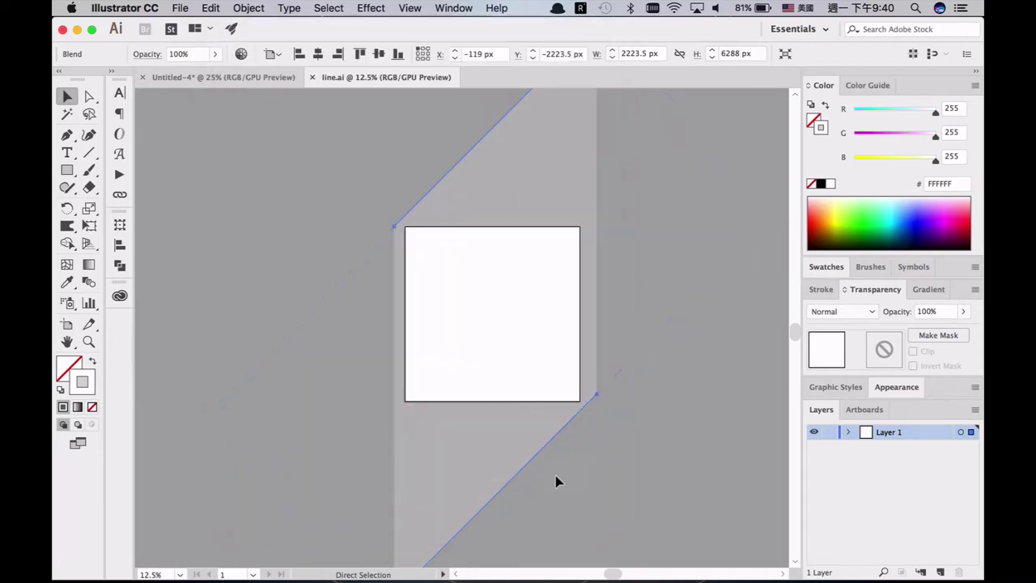
# Step: Place line.ai from the source folder as a linked file in the dancer document, aligned with the artboard's upper-left corner
pyautogui.click(253, 78)
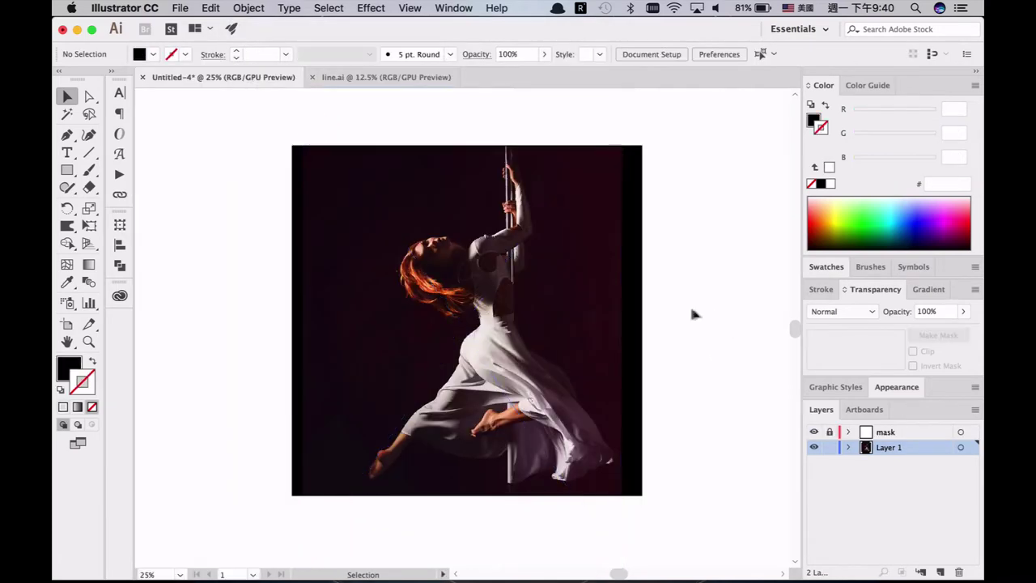
pyautogui.press('super+v')
pyautogui.click(182, 7)
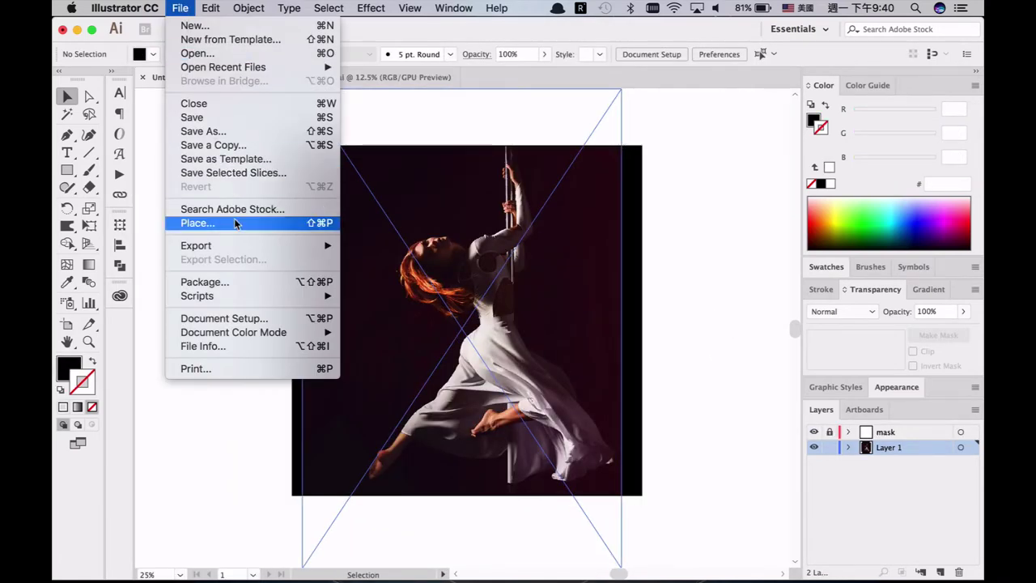
pyautogui.click(198, 223)
pyautogui.click(453, 141)
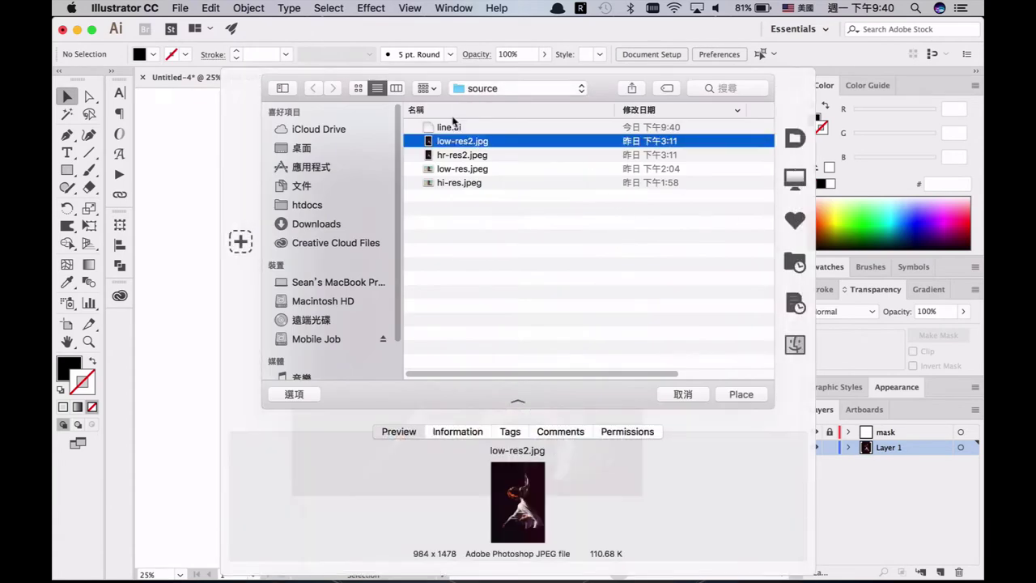
pyautogui.click(451, 127)
pyautogui.click(740, 394)
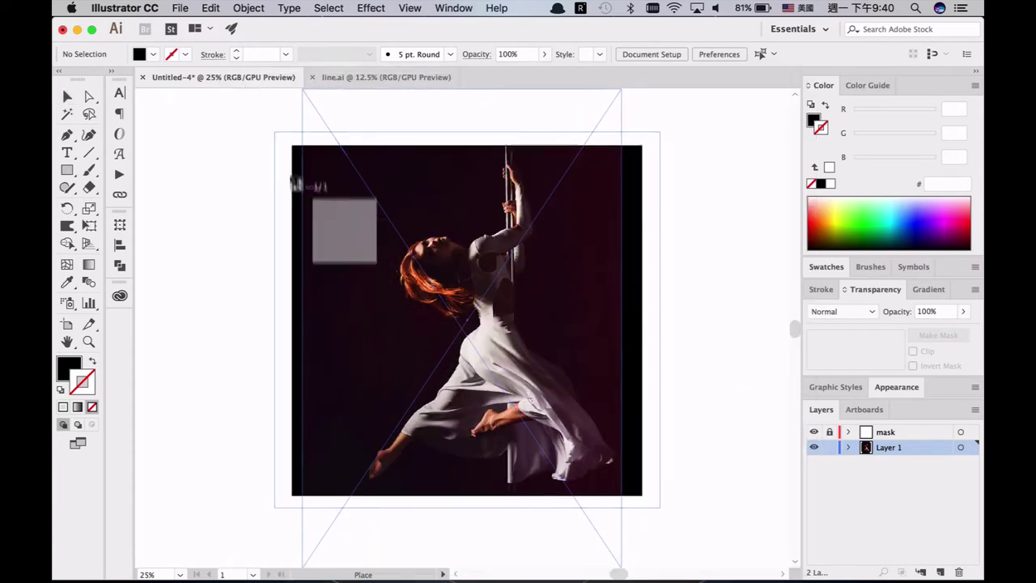
pyautogui.click(292, 146)
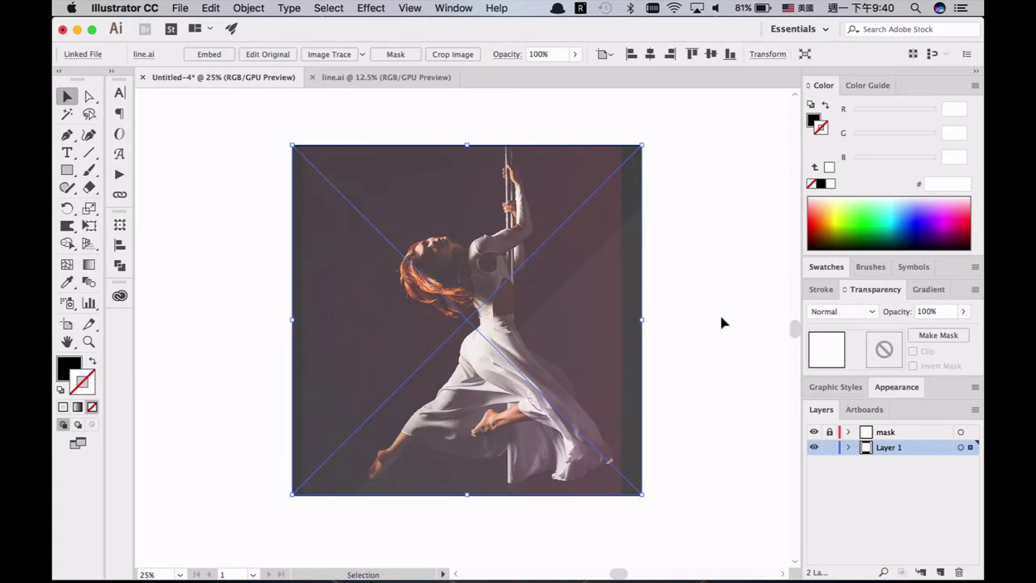
# Step: Check the placed line pattern up close over the dancer photo and lock the line artwork
pyautogui.press('super+equal')
pyautogui.press('super+equal')
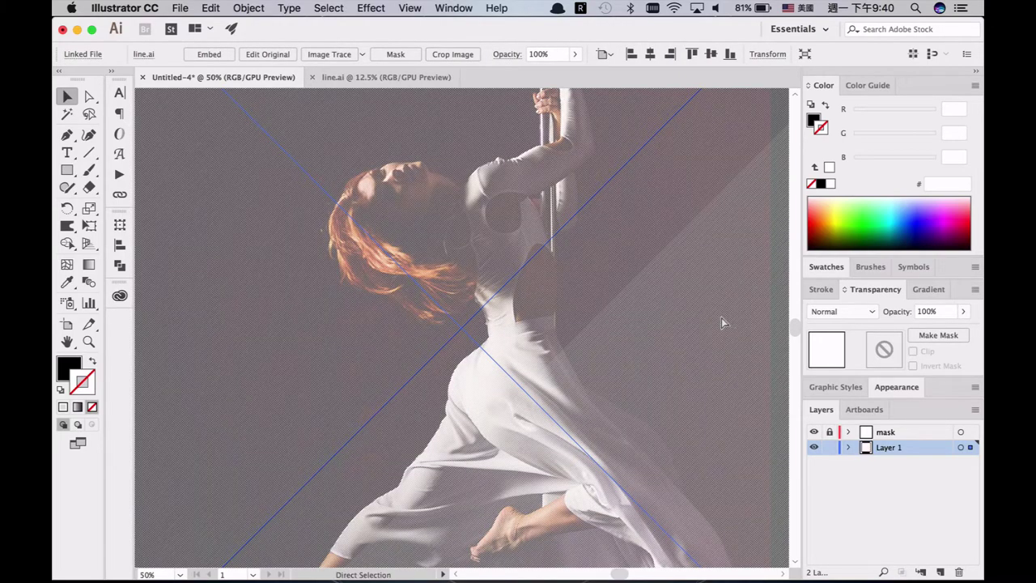
pyautogui.press('super+equal')
pyautogui.press('super+equal')
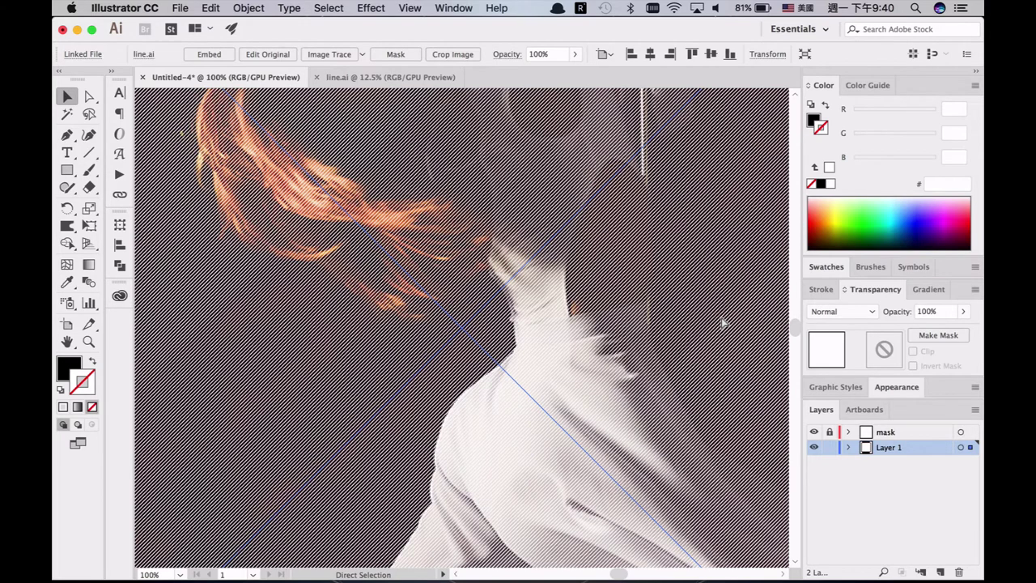
pyautogui.press('super+0')
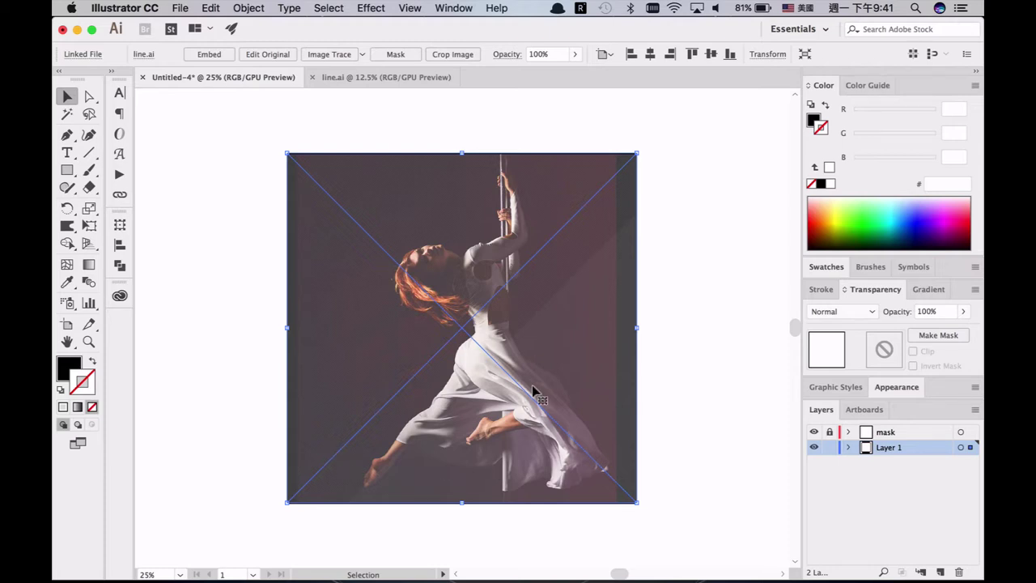
pyautogui.press('super+2')
# Step: Draw a rectangle about 1923 px square over the artboard and use it as a clipping mask for the dancer photo
pyautogui.click(534, 337)
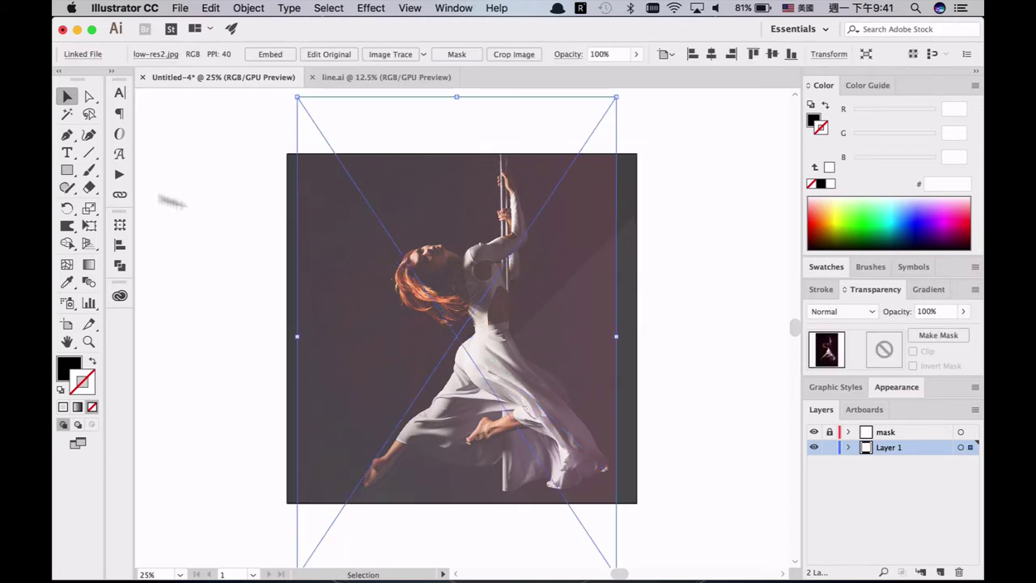
pyautogui.click(68, 170)
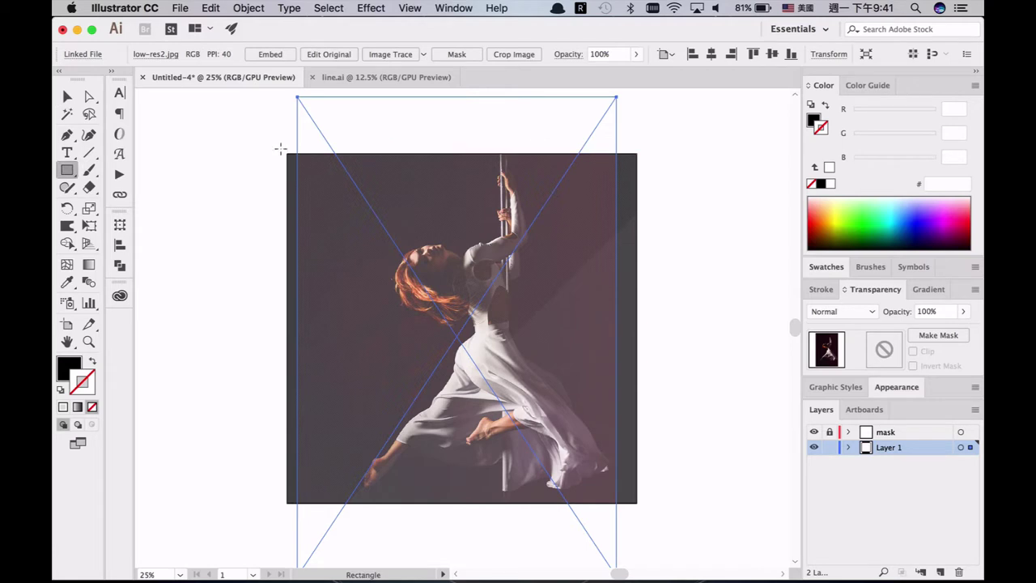
pyautogui.moveTo(278, 147); pyautogui.dragTo(637, 502)
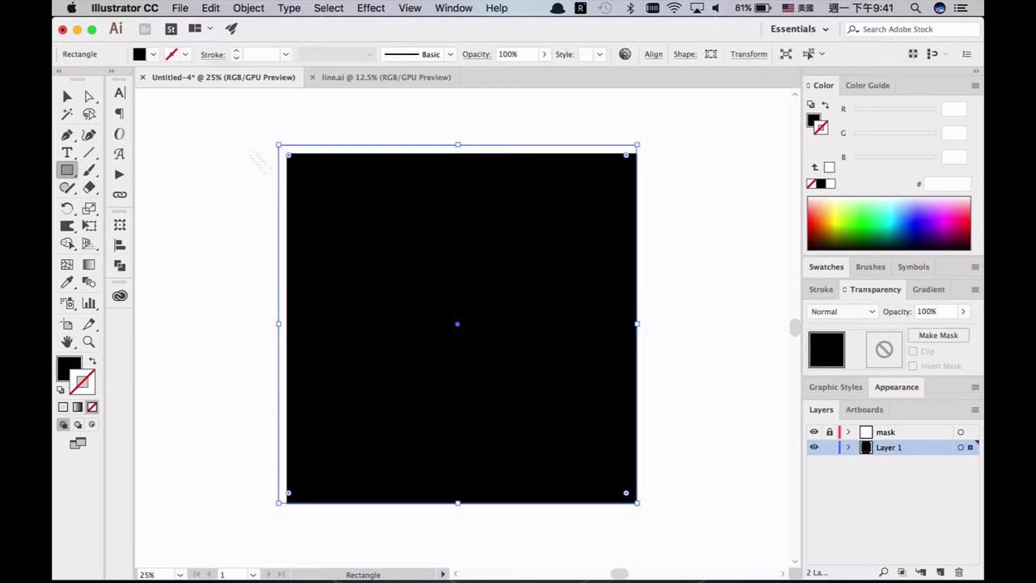
pyautogui.press('v')
pyautogui.moveTo(279, 145); pyautogui.dragTo(286, 153)
pyautogui.keyDown('shift'); pyautogui.click(511, 139); pyautogui.keyUp('shift')
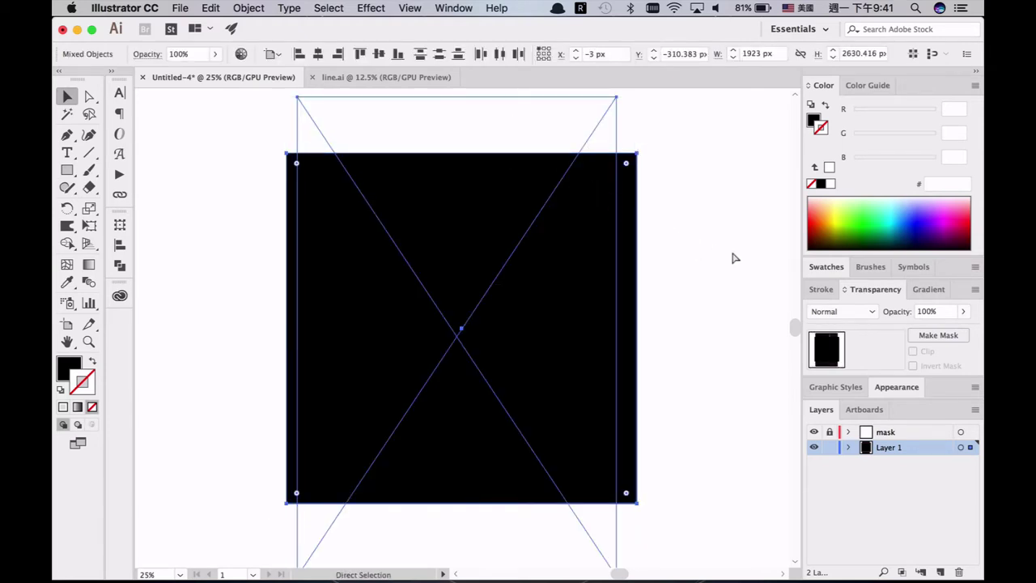
pyautogui.press('super+7')
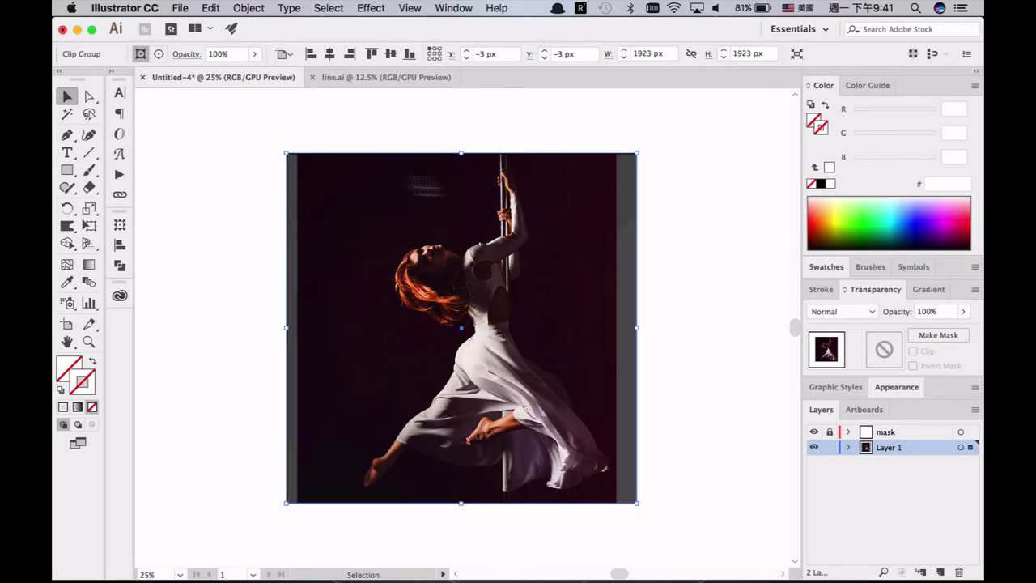
# Step: Add the clipped dancer photo to My Library as a graphic and name the new asset photo
pyautogui.click(121, 298)
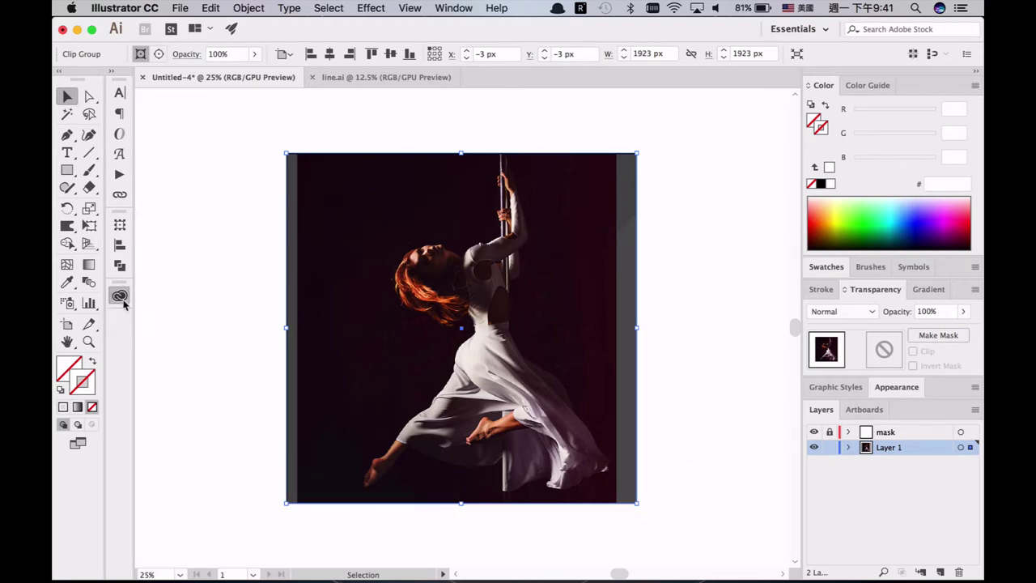
pyautogui.click(239, 312)
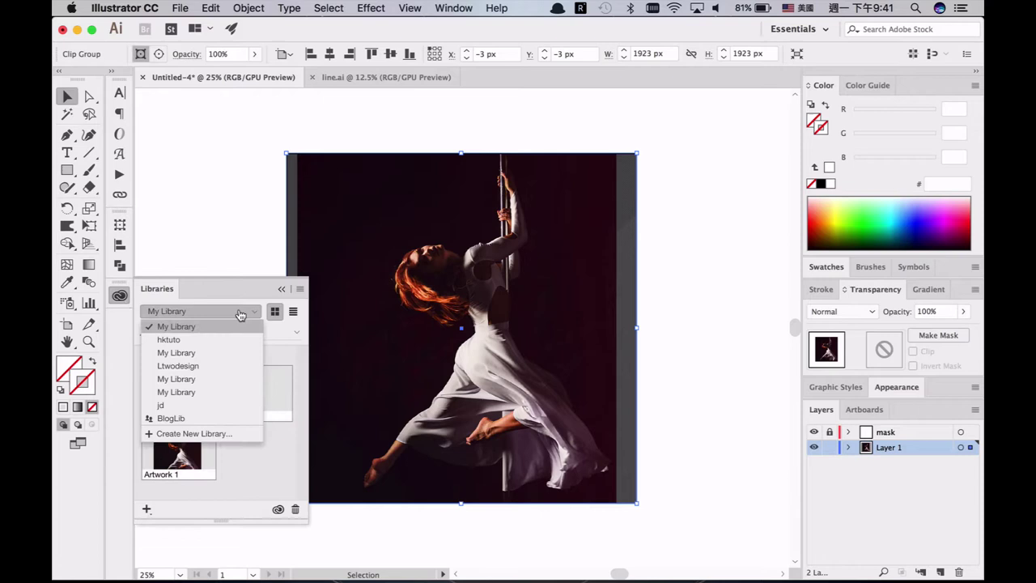
pyautogui.click(279, 476)
pyautogui.moveTo(333, 194); pyautogui.dragTo(240, 452)
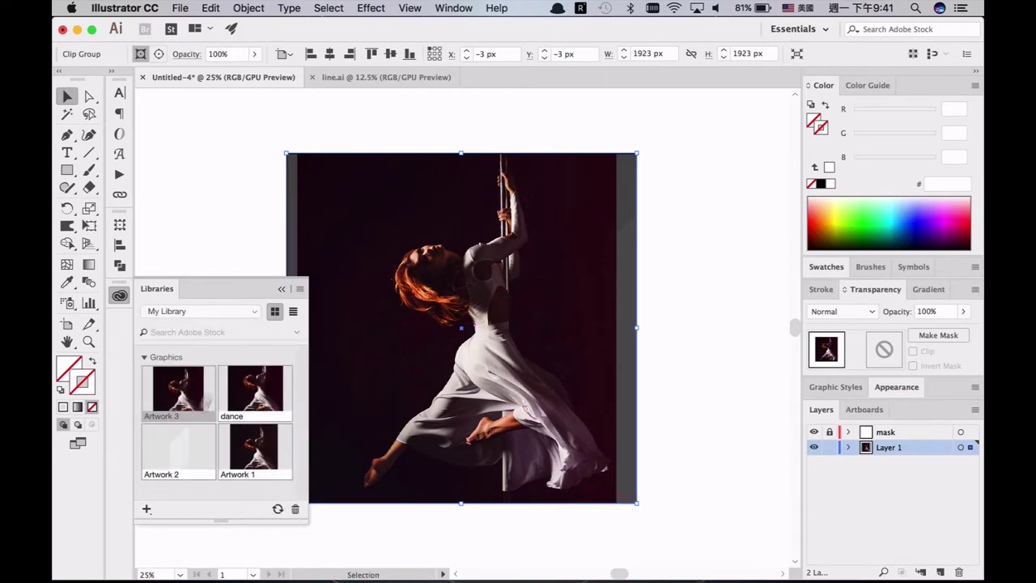
pyautogui.doubleClick(171, 416)
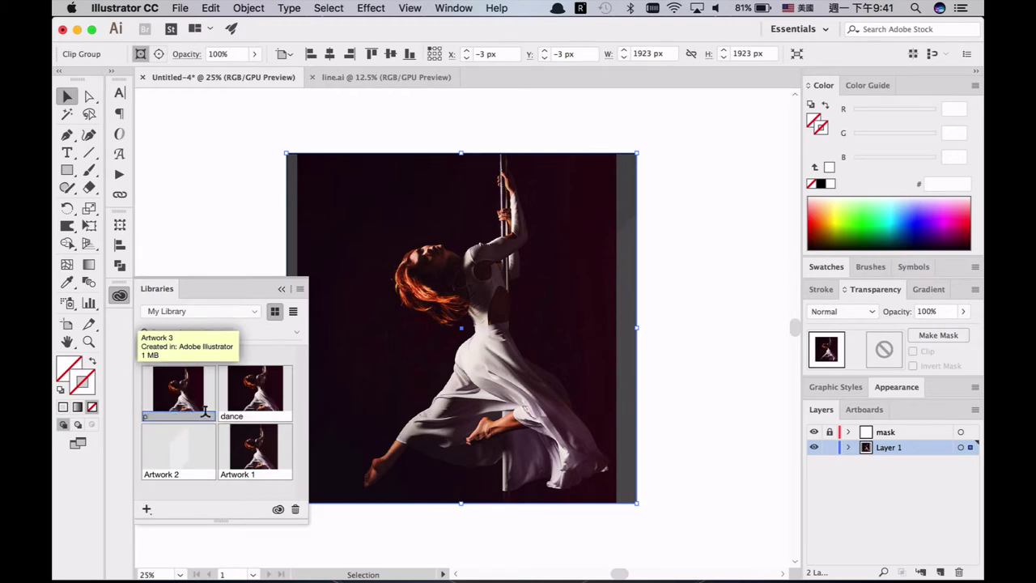
pyautogui.write('photo')
pyautogui.press('Return')
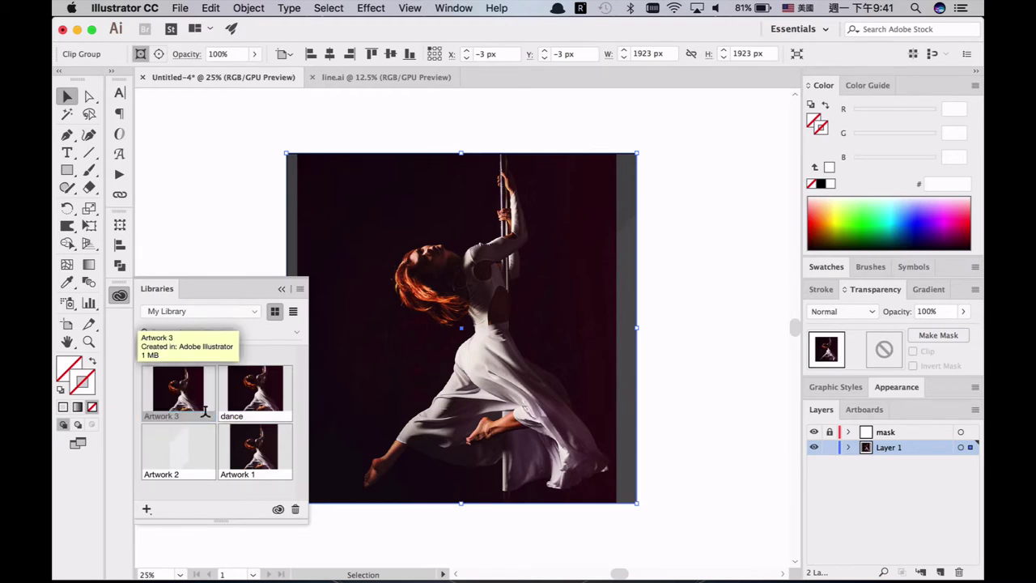
pyautogui.click(120, 296)
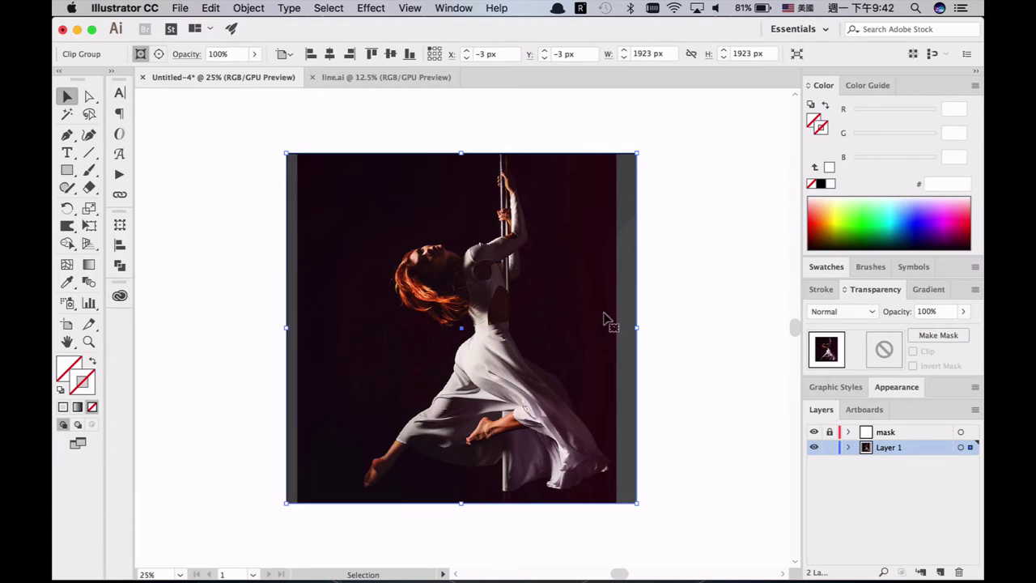
# Step: Rearrange the clipped dancer photo so it sits behind the line artwork but in front of the black rectangle
pyautogui.press('super+shift+[')
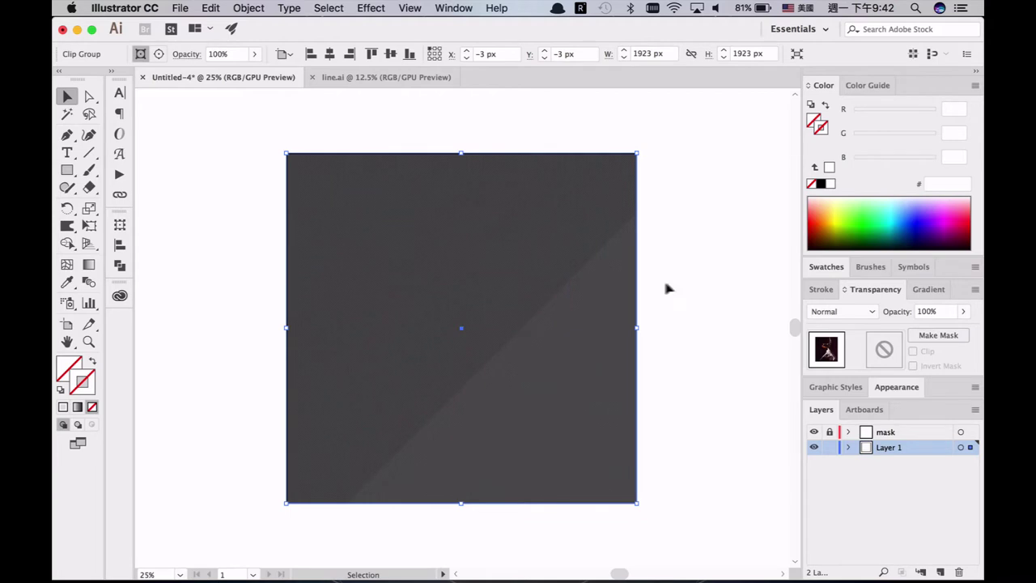
pyautogui.press('a')
pyautogui.press('super+shift+z')
pyautogui.press('v')
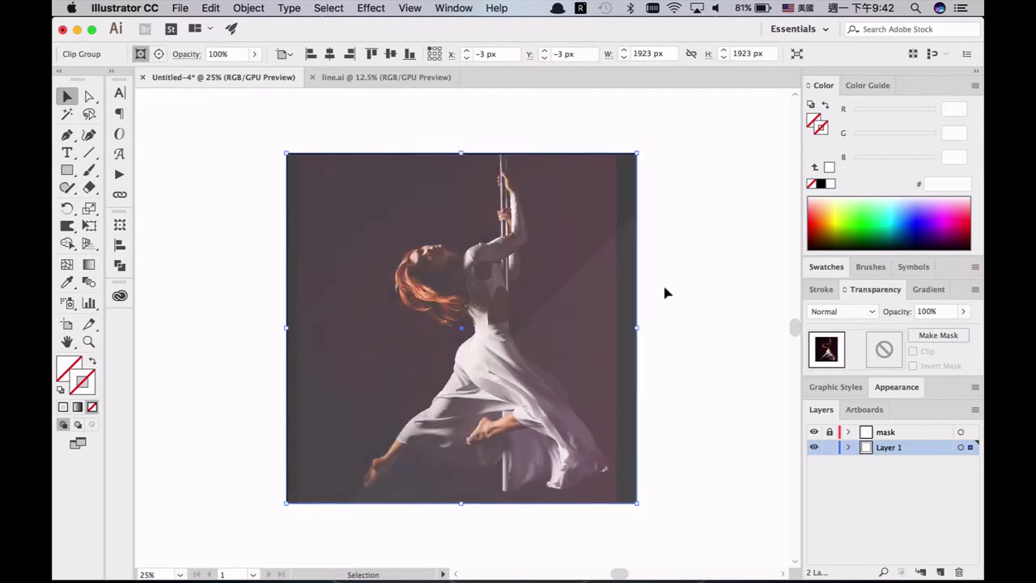
# Step: Delete the clipped dancer photo from Layer 1, leaving the line artwork and black rectangle in place
pyautogui.click(662, 282)
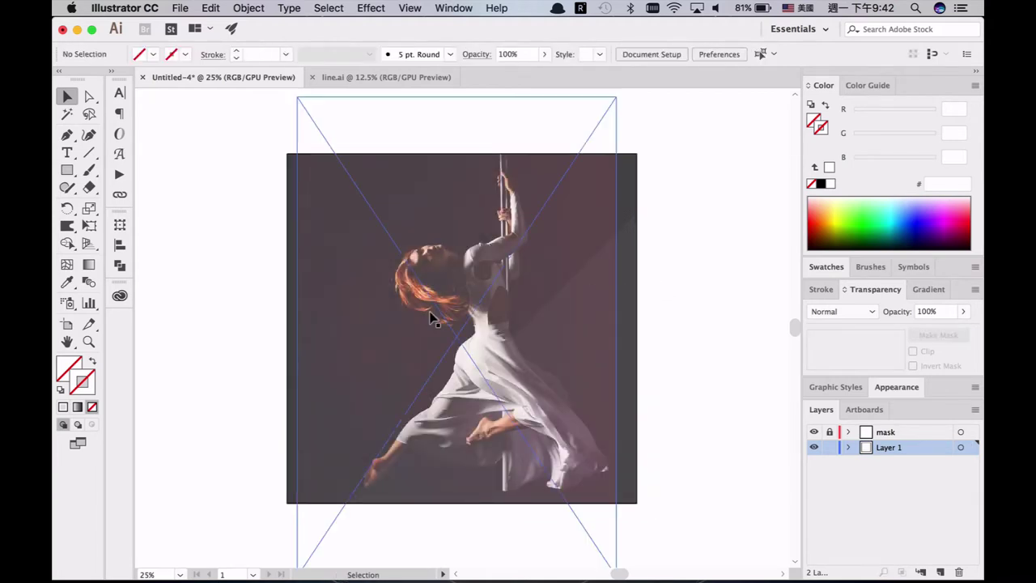
pyautogui.click(373, 258)
pyautogui.press('Delete')
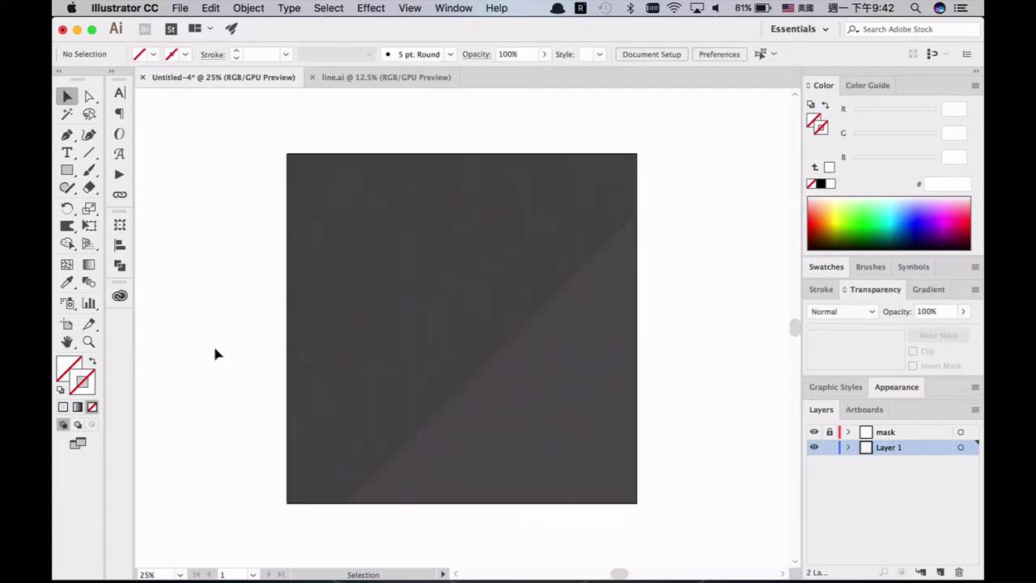
# Step: Place the photo graphic from My Library and align it with the square artboard
pyautogui.click(120, 295)
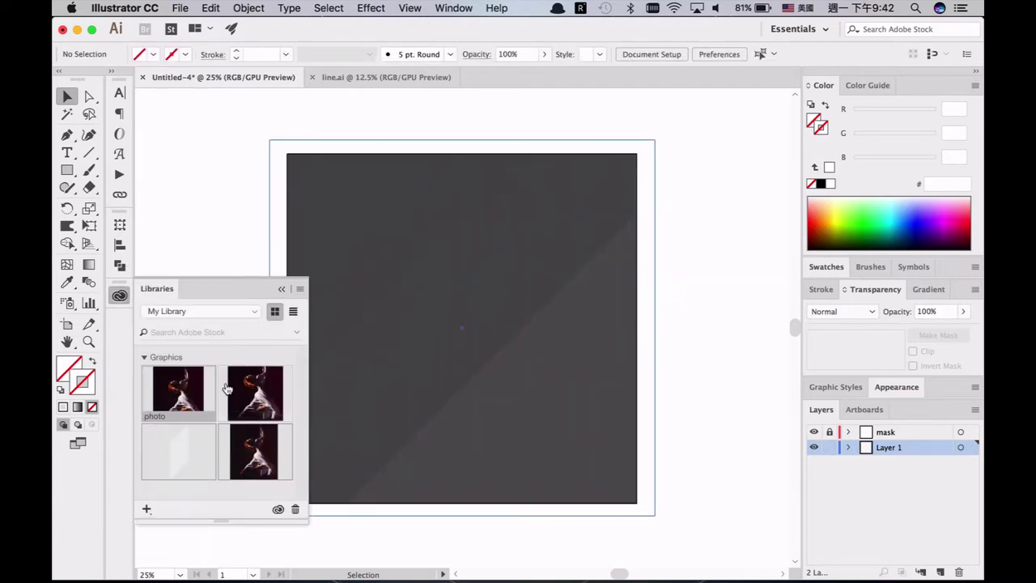
pyautogui.moveTo(178, 389); pyautogui.dragTo(473, 211)
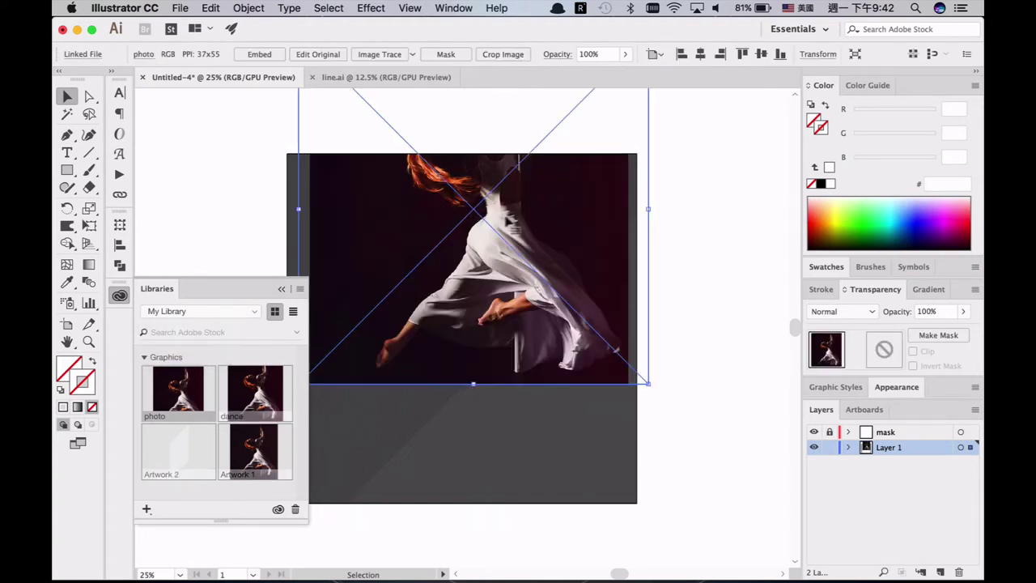
pyautogui.moveTo(418, 191); pyautogui.dragTo(423, 301)
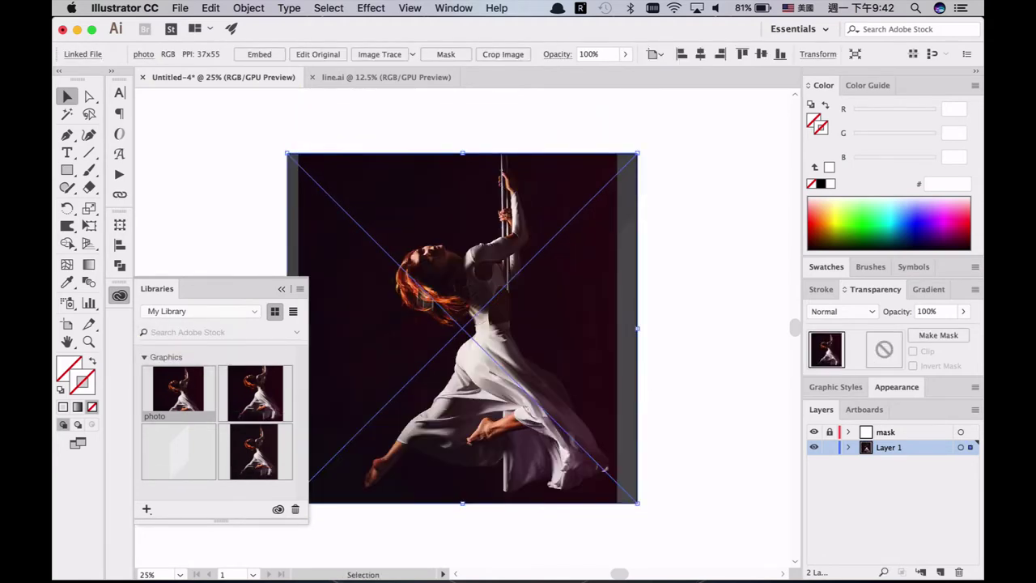
pyautogui.click(120, 295)
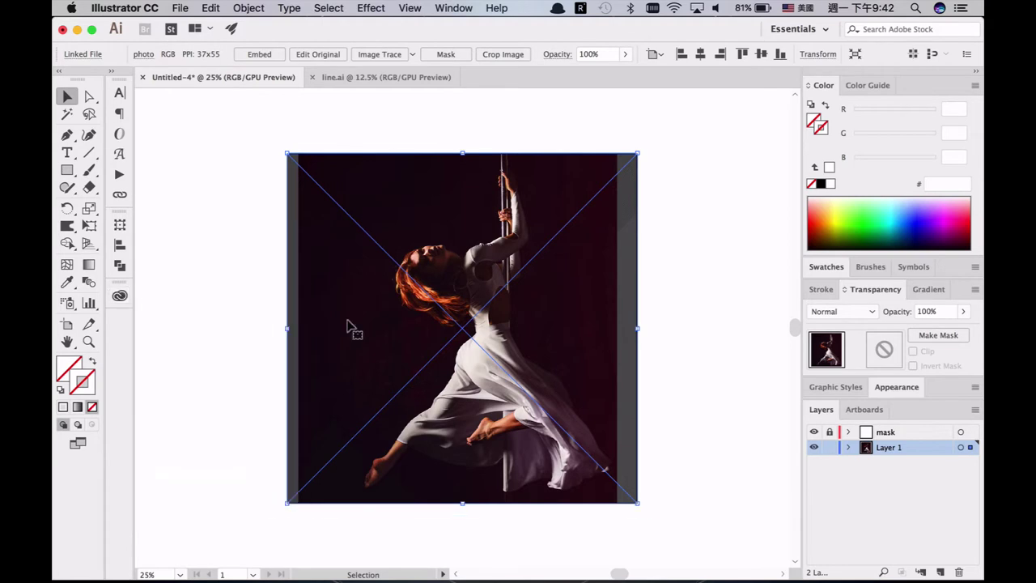
# Step: Send the placed dancer photo behind the line artwork
pyautogui.press('super+shift+bracketleft')
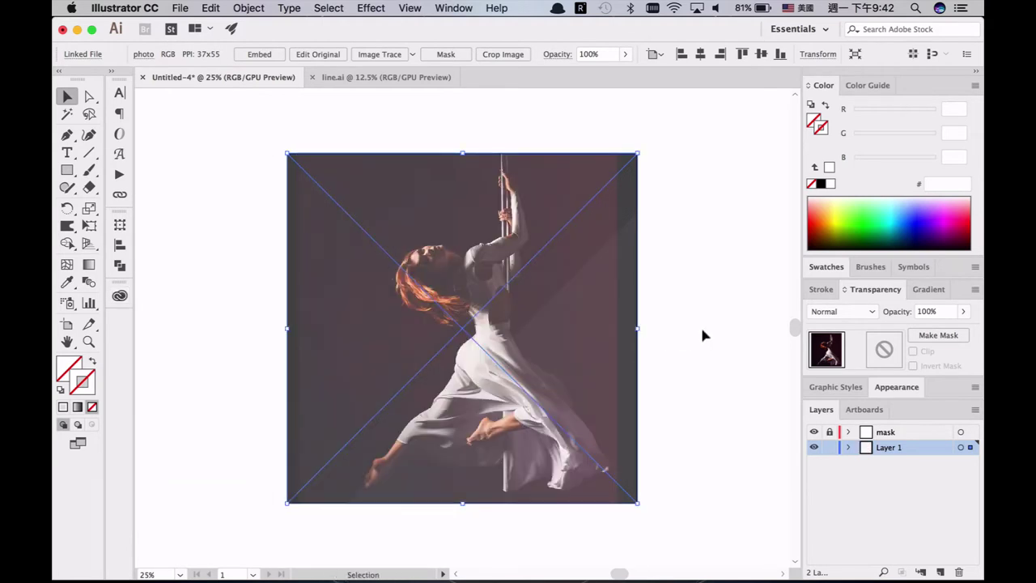
pyautogui.click(700, 325)
pyautogui.click(573, 283)
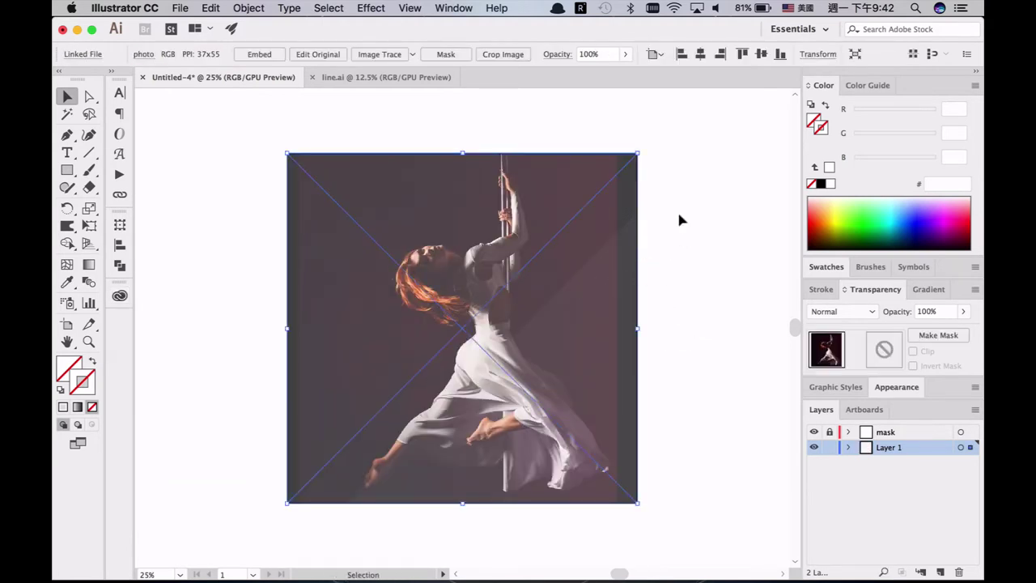
pyautogui.press('super+2')
pyautogui.click(598, 212)
pyautogui.click(738, 188)
# Step: Try shifting the line artwork off the photo, and snap its corner back onto the artboard's upper-left corner
pyautogui.moveTo(597, 206); pyautogui.dragTo(645, 241)
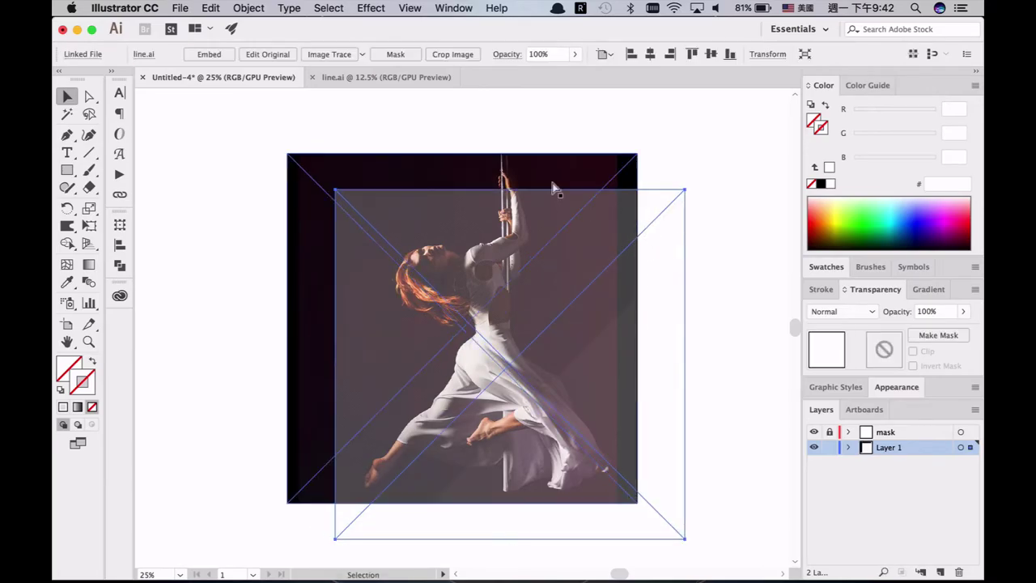
pyautogui.press('super+equal')
pyautogui.press('super+equal')
pyautogui.press('super+equal')
pyautogui.press('super+equal')
pyautogui.press('super+minus')
pyautogui.press('super+minus')
pyautogui.press('super+minus')
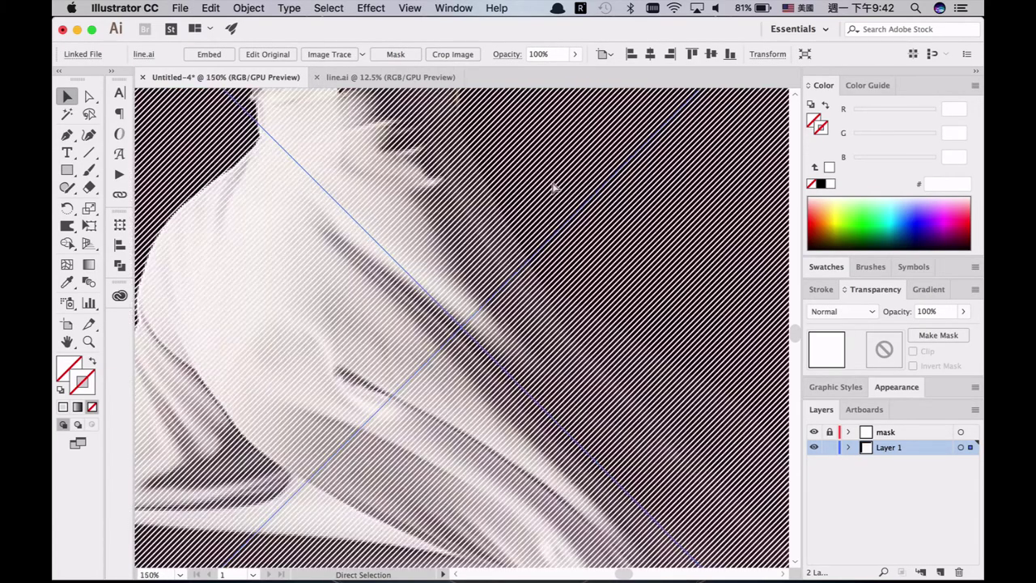
pyautogui.scroll(5, 552, 189)
pyautogui.hscroll(-7, 551, 188)
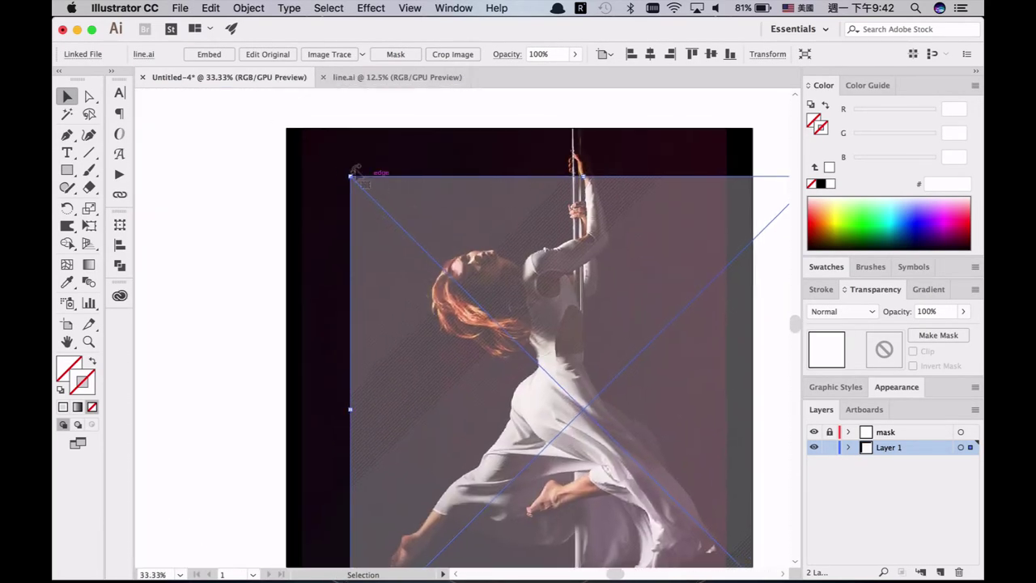
pyautogui.moveTo(352, 176); pyautogui.dragTo(287, 127)
pyautogui.click(268, 136)
pyautogui.click(342, 166)
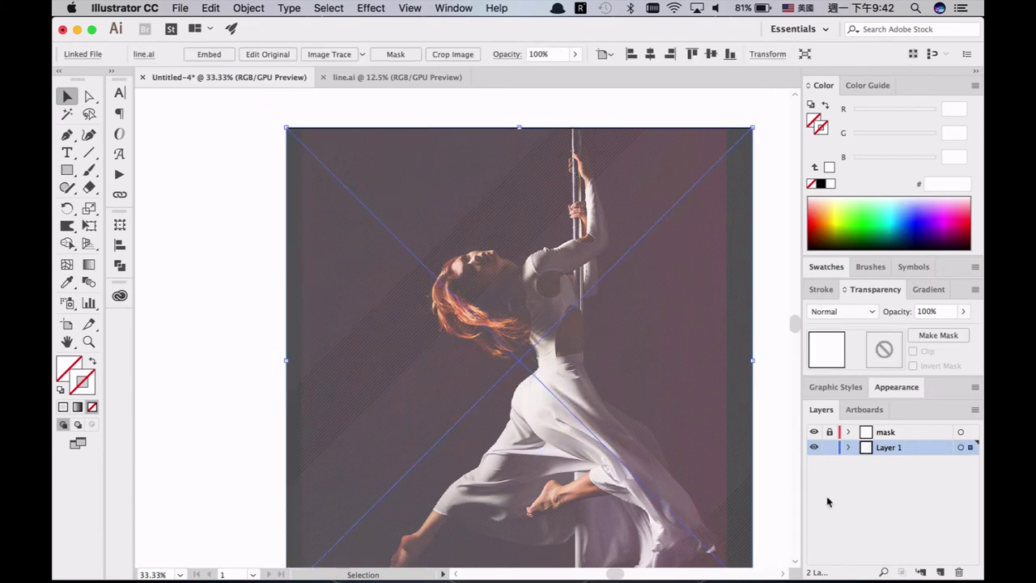
# Step: Move the black background rectangle onto a new locked layer below Layer 1
pyautogui.click(940, 572)
pyautogui.moveTo(916, 448); pyautogui.dragTo(919, 471)
pyautogui.press('super+2')
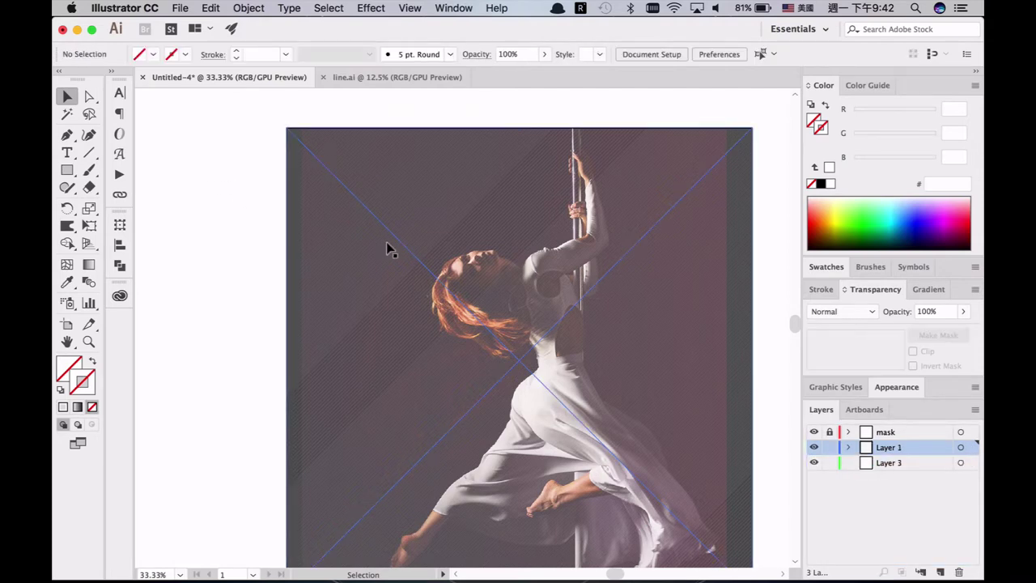
pyautogui.click(388, 246)
pyautogui.press('super+2')
pyautogui.click(347, 237)
pyautogui.press('super+2')
pyautogui.click(395, 267)
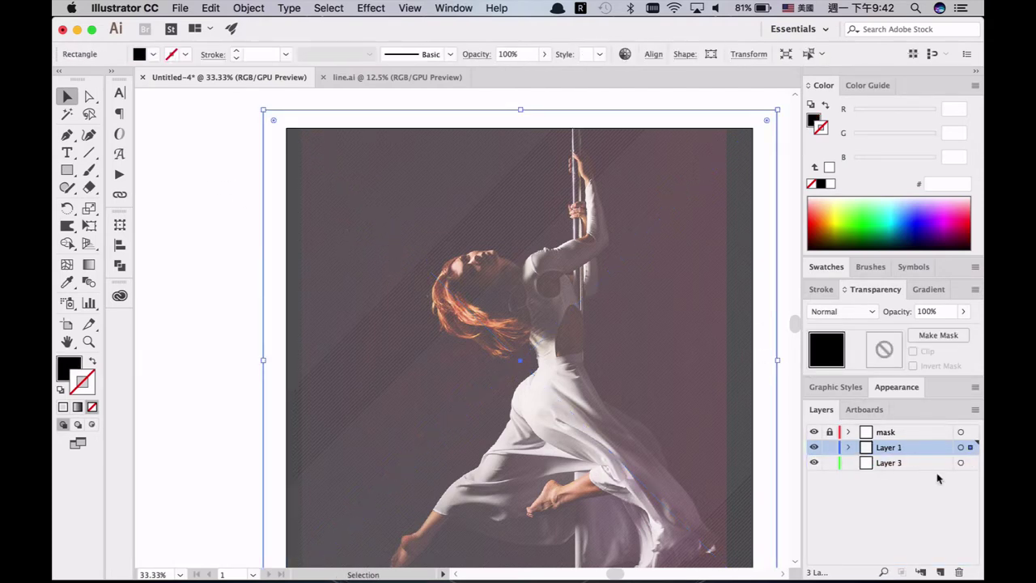
pyautogui.moveTo(972, 463); pyautogui.dragTo(971, 462)
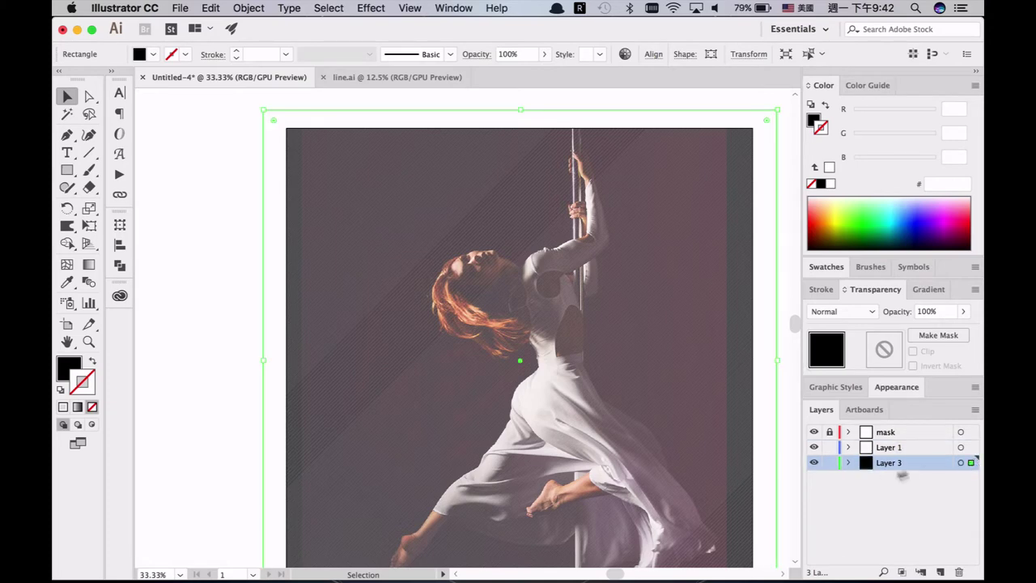
pyautogui.click(828, 462)
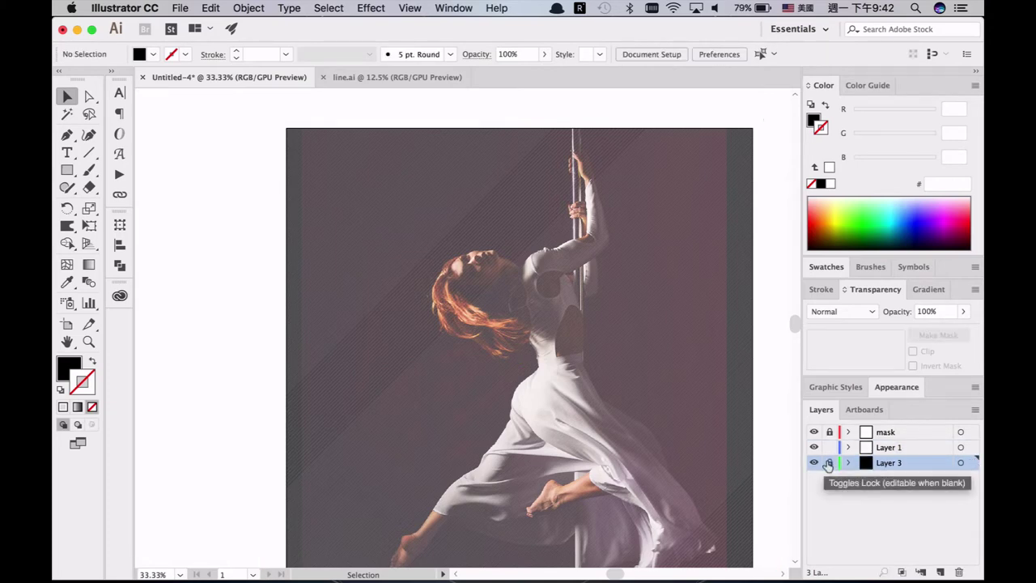
# Step: Make an opacity mask on Layer 1 from the line artwork and the dancer photo together
pyautogui.click(893, 448)
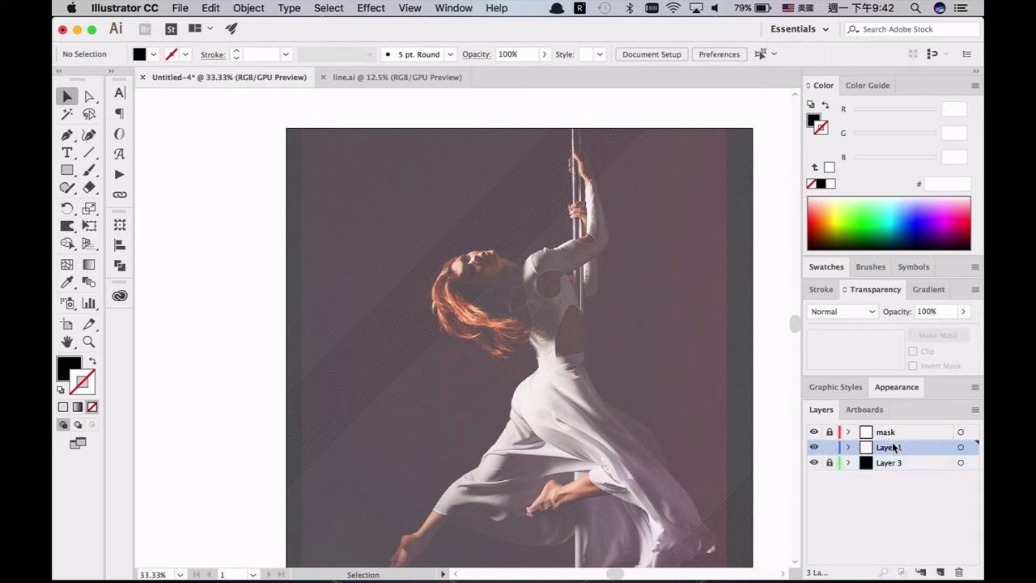
pyautogui.click(738, 413)
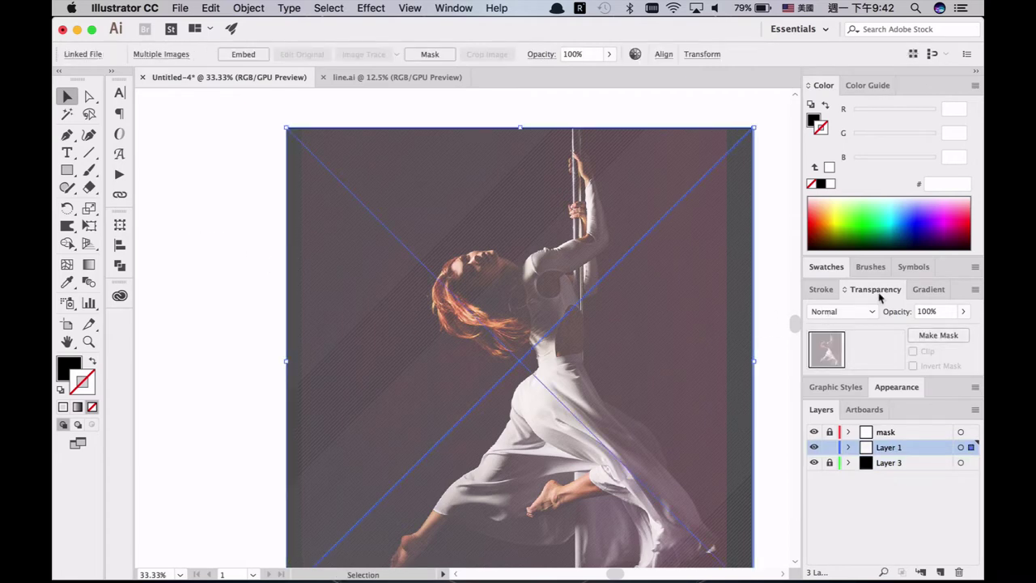
pyautogui.click(939, 335)
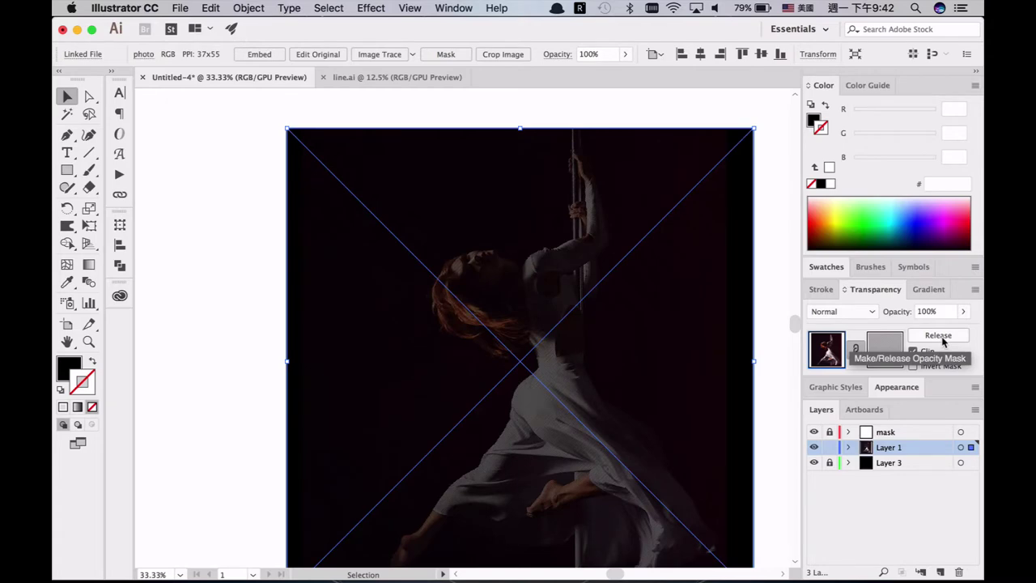
# Step: Examine the diagonal line texture on the masked photo around the dancer's face and hair, and across the full artwork
pyautogui.moveTo(393, 215); pyautogui.dragTo(575, 402)
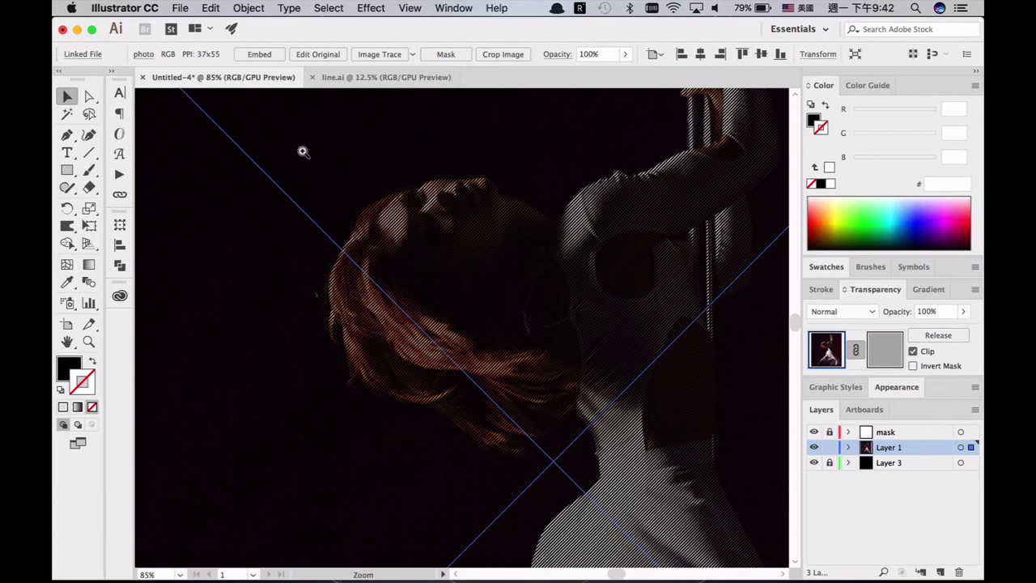
pyautogui.moveTo(302, 151); pyautogui.dragTo(578, 412)
pyautogui.moveTo(300, 165); pyautogui.dragTo(571, 416)
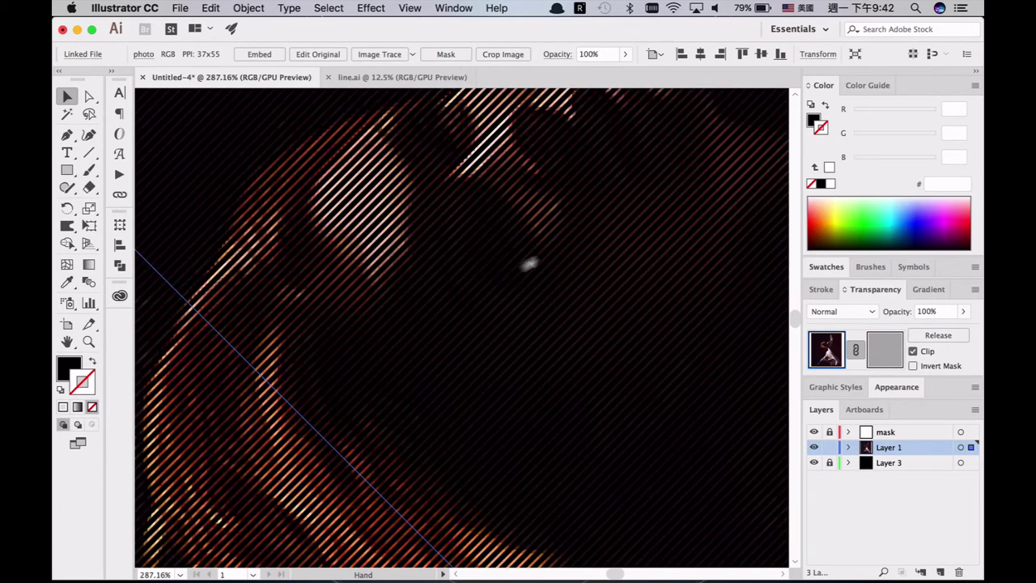
pyautogui.moveTo(528, 264); pyautogui.dragTo(474, 334)
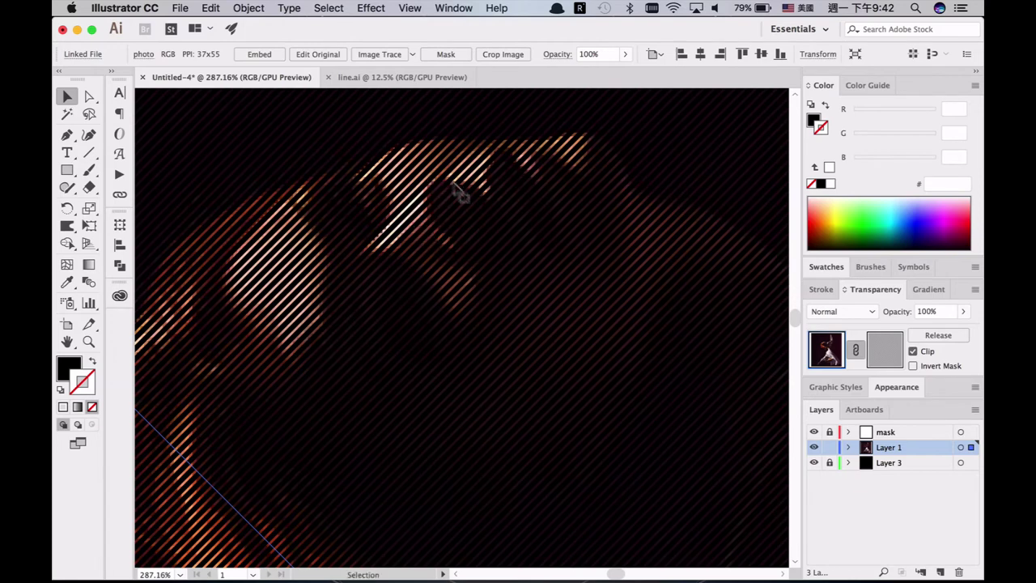
pyautogui.keyDown('alt'); pyautogui.keyDown('super'); pyautogui.click(579, 335); pyautogui.keyUp('super'); pyautogui.keyUp('alt')
pyautogui.keyDown('alt'); pyautogui.keyDown('super'); pyautogui.click(580, 333); pyautogui.keyUp('super'); pyautogui.keyUp('alt')
pyautogui.keyDown('alt'); pyautogui.keyDown('super'); pyautogui.click(581, 333); pyautogui.keyUp('super'); pyautogui.keyUp('alt')
pyautogui.keyDown('alt'); pyautogui.keyDown('super'); pyautogui.click(581, 333); pyautogui.keyUp('super'); pyautogui.keyUp('alt')
pyautogui.moveTo(458, 333); pyautogui.dragTo(561, 316)
pyautogui.keyDown('alt'); pyautogui.keyDown('super'); pyautogui.click(545, 326); pyautogui.keyUp('super'); pyautogui.keyUp('alt')
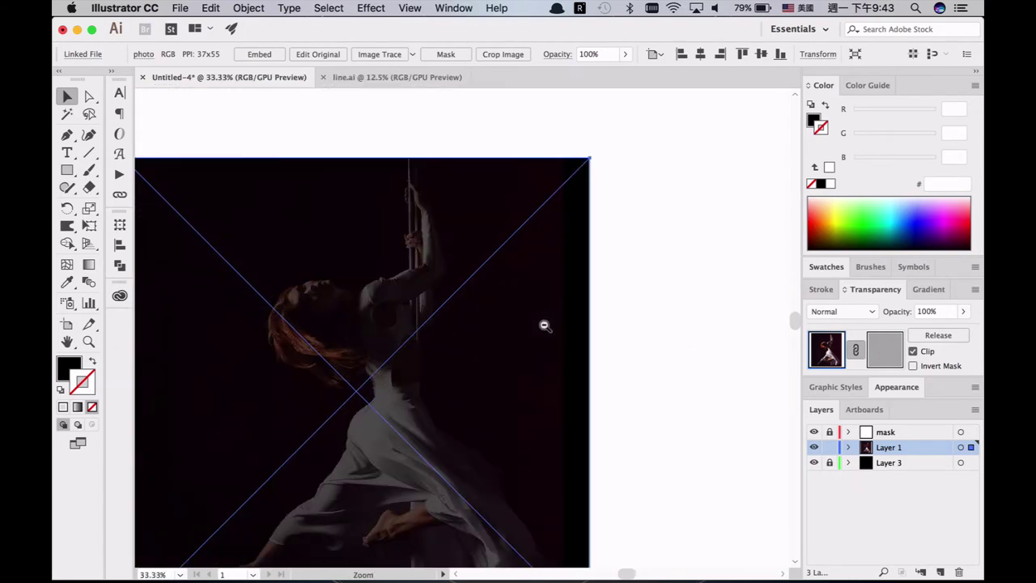
pyautogui.moveTo(464, 325); pyautogui.dragTo(564, 269)
pyautogui.click(710, 361)
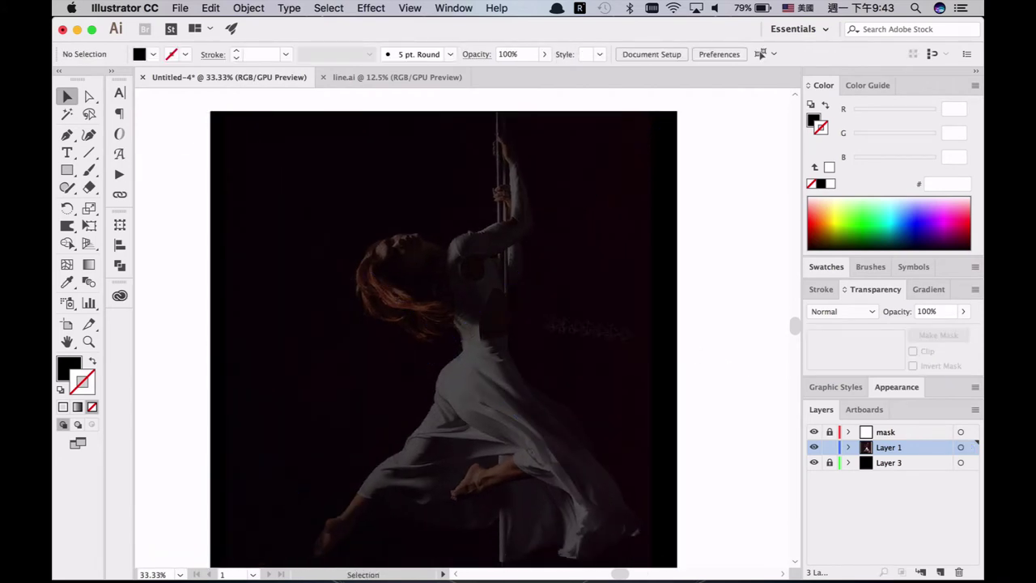
# Step: Place another copy of the photo graphic from My Library over the masked dancer photo, aligned with the artboard
pyautogui.click(119, 297)
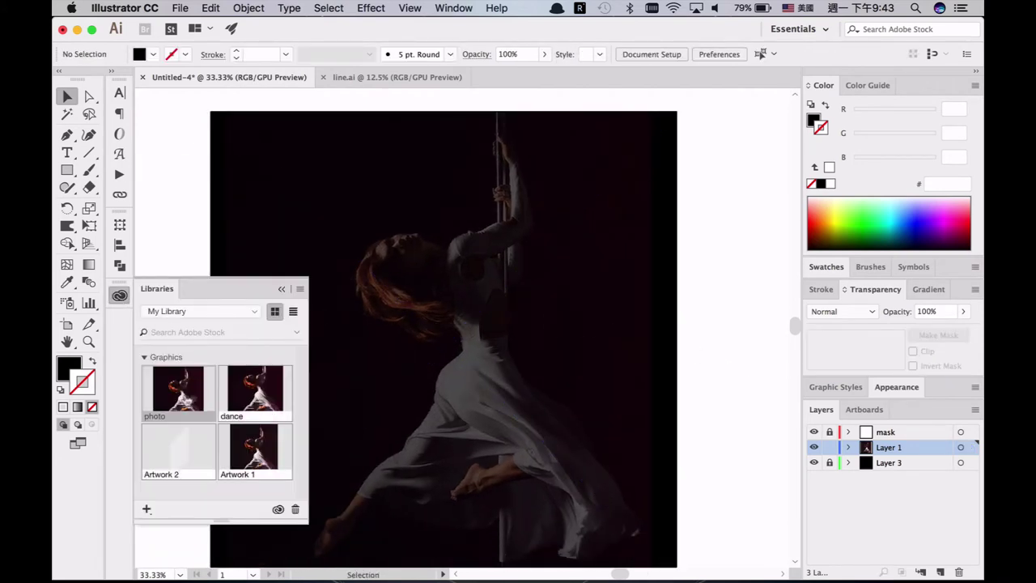
pyautogui.click(434, 293)
pyautogui.moveTo(509, 238); pyautogui.dragTo(527, 318)
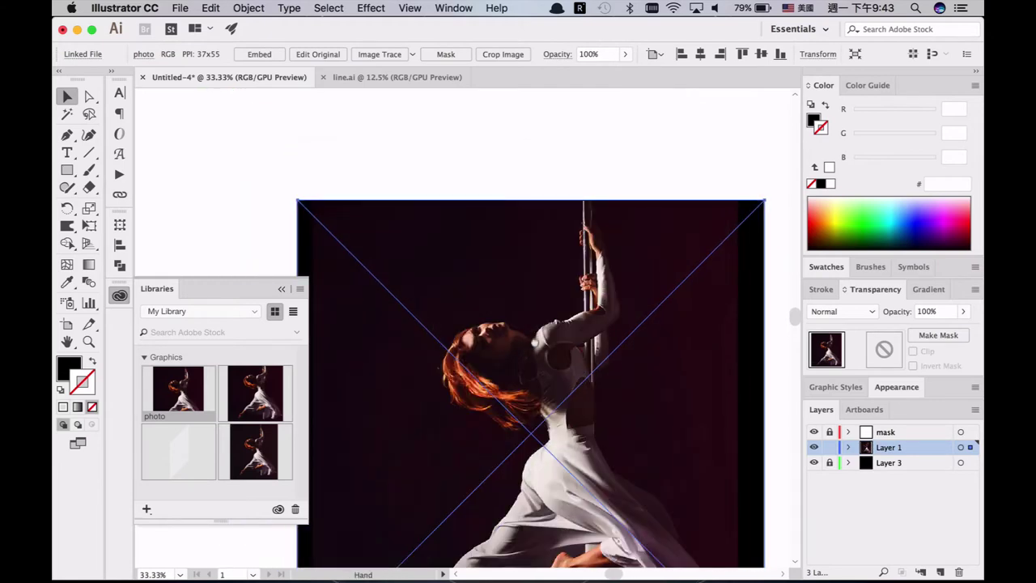
pyautogui.scroll(-5, 527, 323)
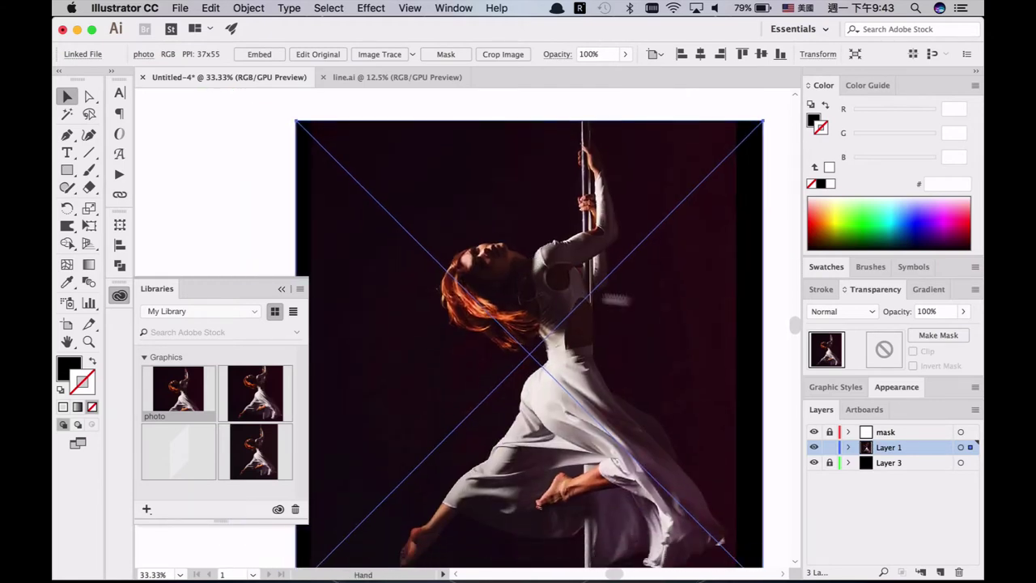
pyautogui.keyDown('super'); pyautogui.click(778, 405); pyautogui.keyUp('super')
pyautogui.moveTo(466, 239); pyautogui.dragTo(498, 291)
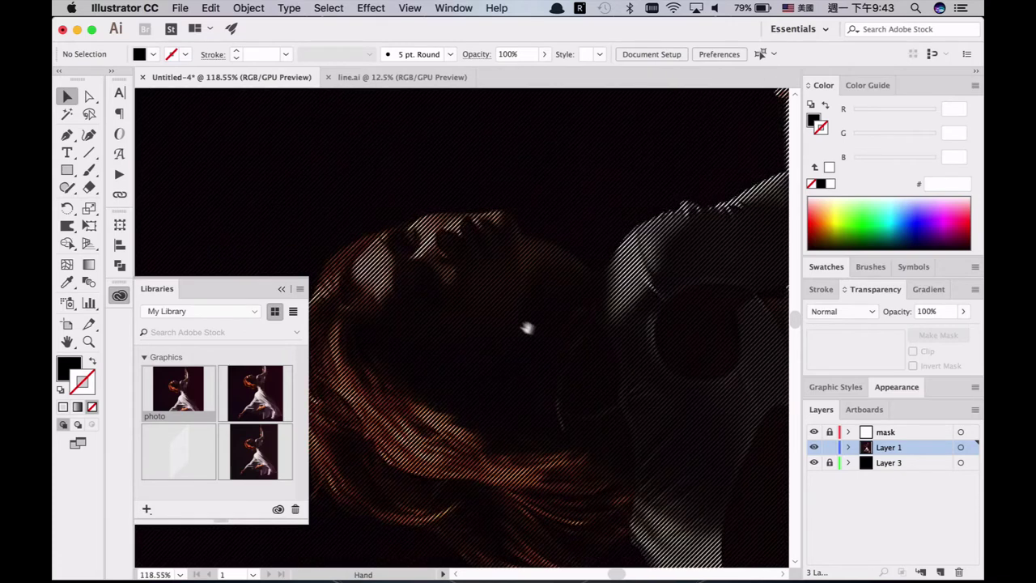
pyautogui.click(527, 326)
pyautogui.scroll(-5, 527, 326)
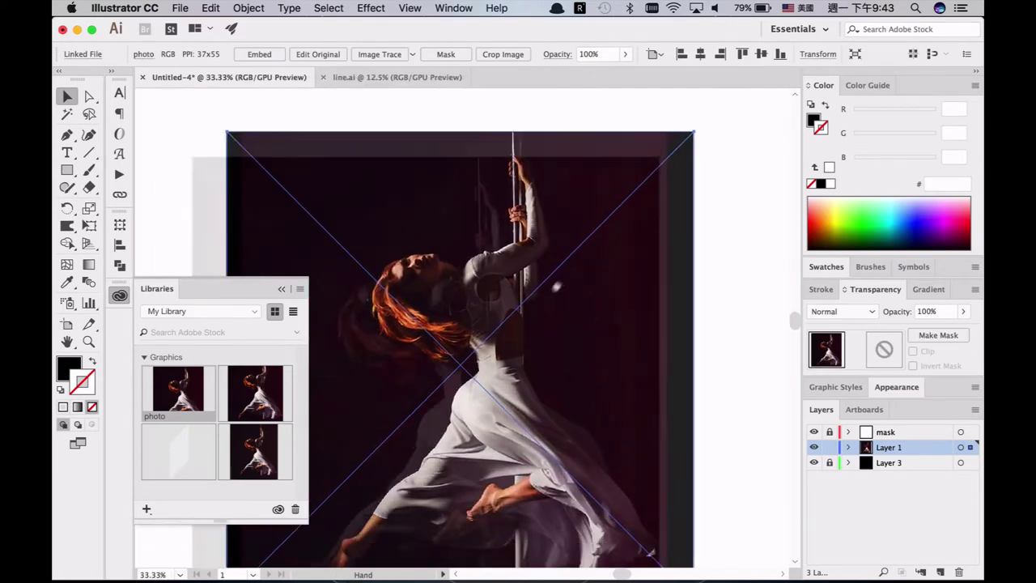
# Step: Apply a Gaussian Blur effect to the upper copy of the dancer photo
pyautogui.click(370, 8)
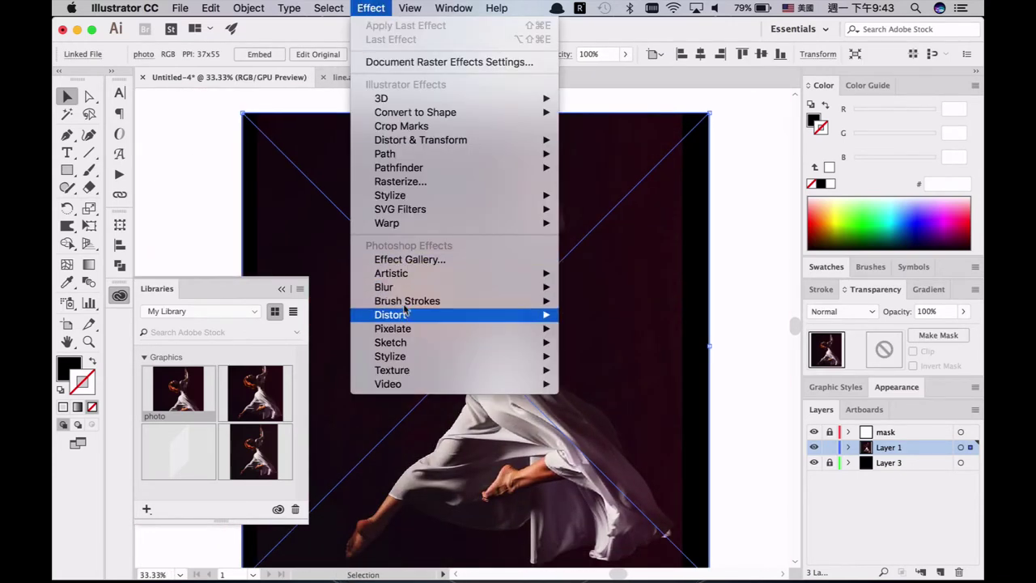
pyautogui.moveTo(404, 287)
pyautogui.click(615, 287)
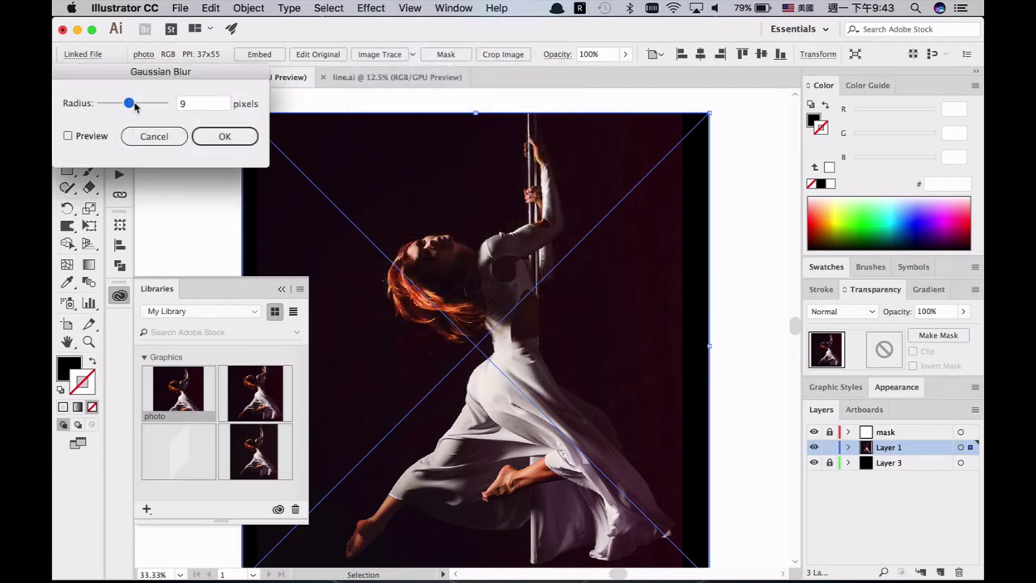
pyautogui.click(223, 136)
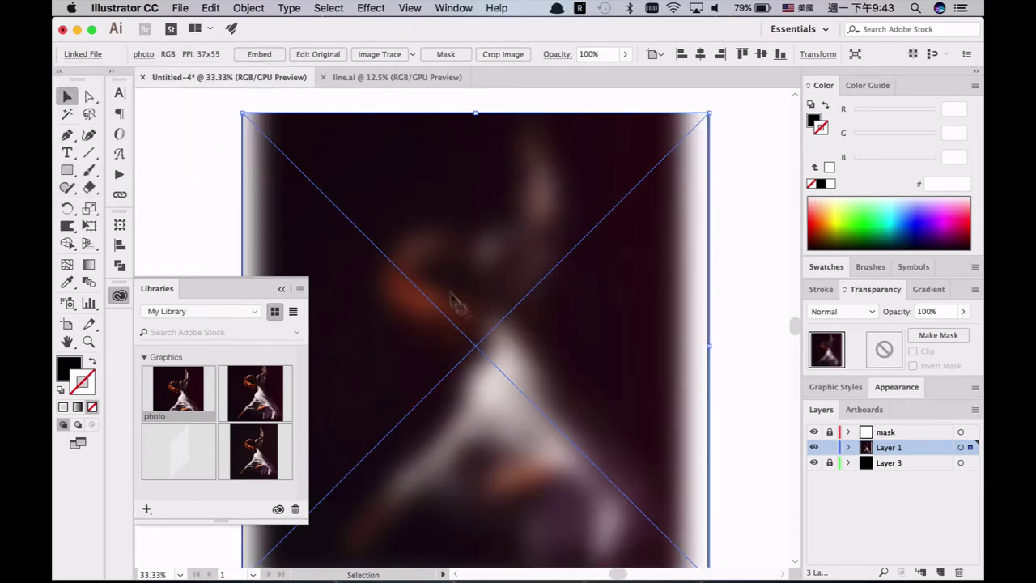
# Step: Try Soft Light on the blurred photo, and set its blending mode to Screen
pyautogui.moveTo(576, 328); pyautogui.dragTo(635, 318)
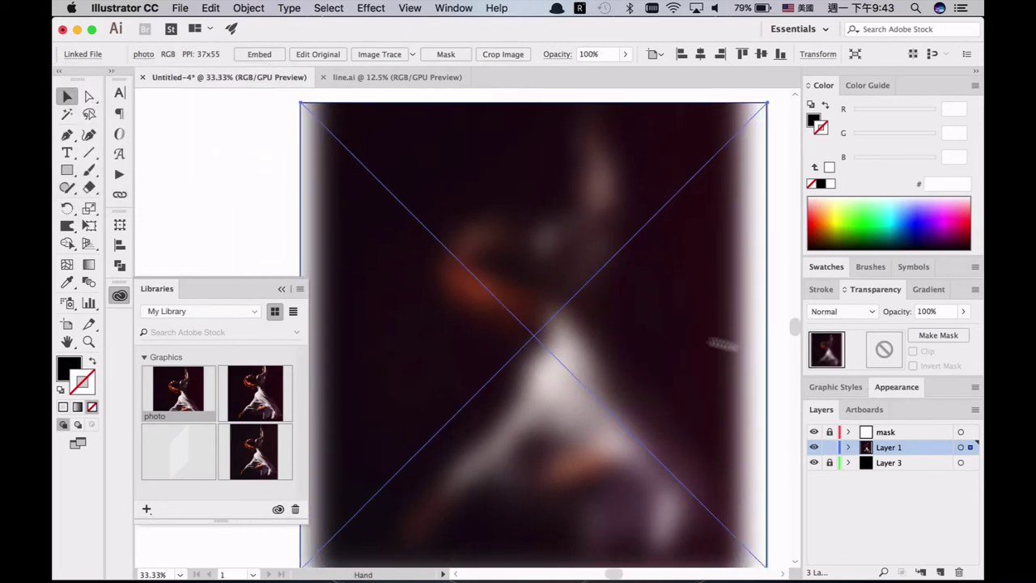
pyautogui.click(853, 314)
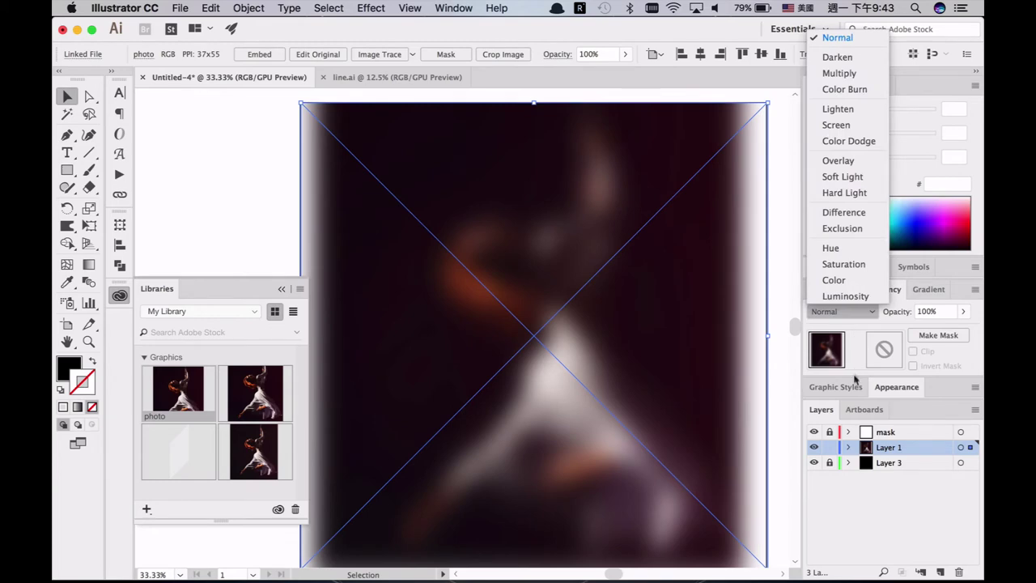
pyautogui.click(849, 176)
pyautogui.click(837, 311)
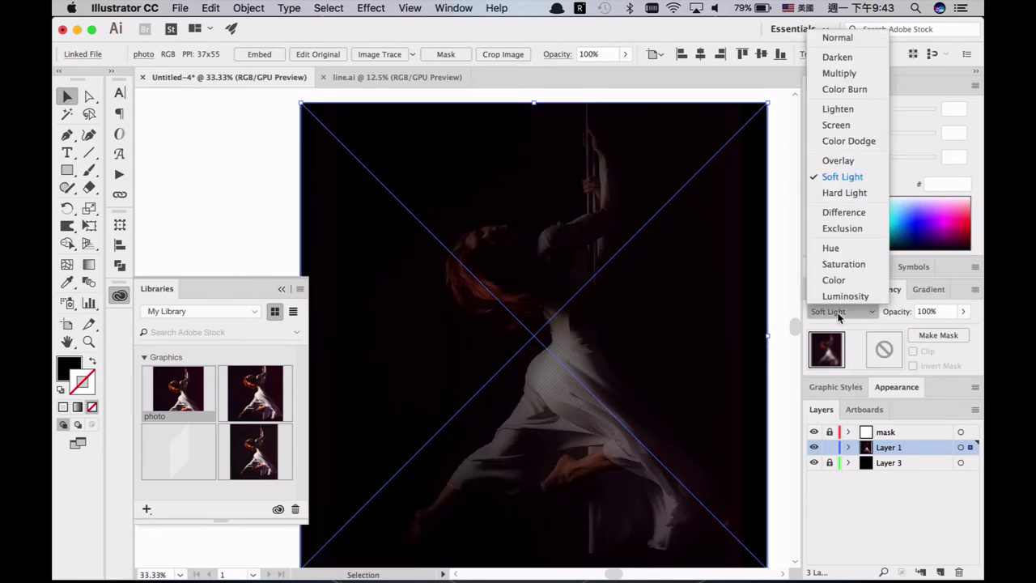
pyautogui.click(850, 126)
pyautogui.moveTo(451, 208); pyautogui.dragTo(573, 342)
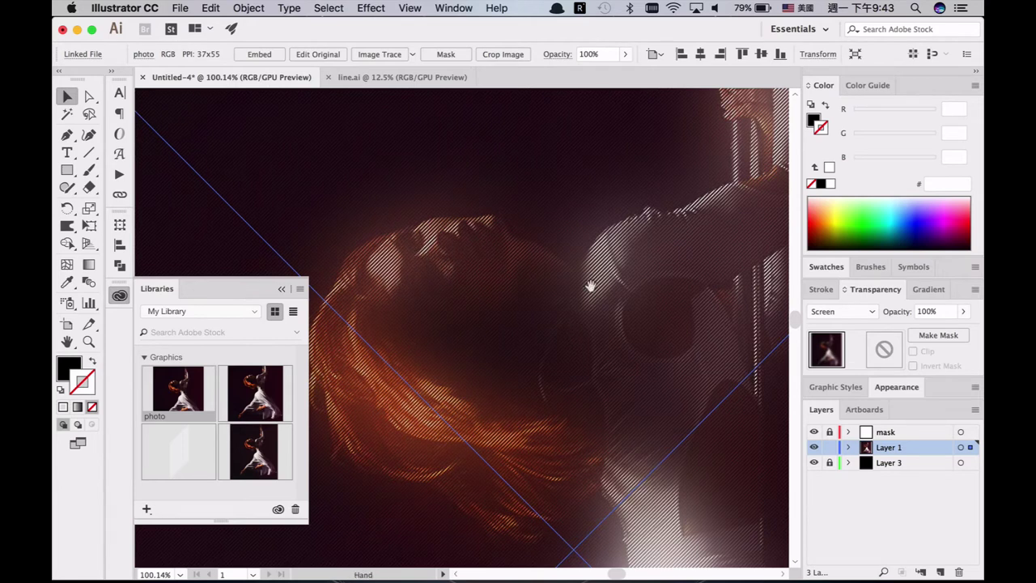
# Step: Reopen the Gaussian Blur effect on the upper photo copy and set its radius to 9.5 pixels
pyautogui.click(896, 390)
pyautogui.click(862, 410)
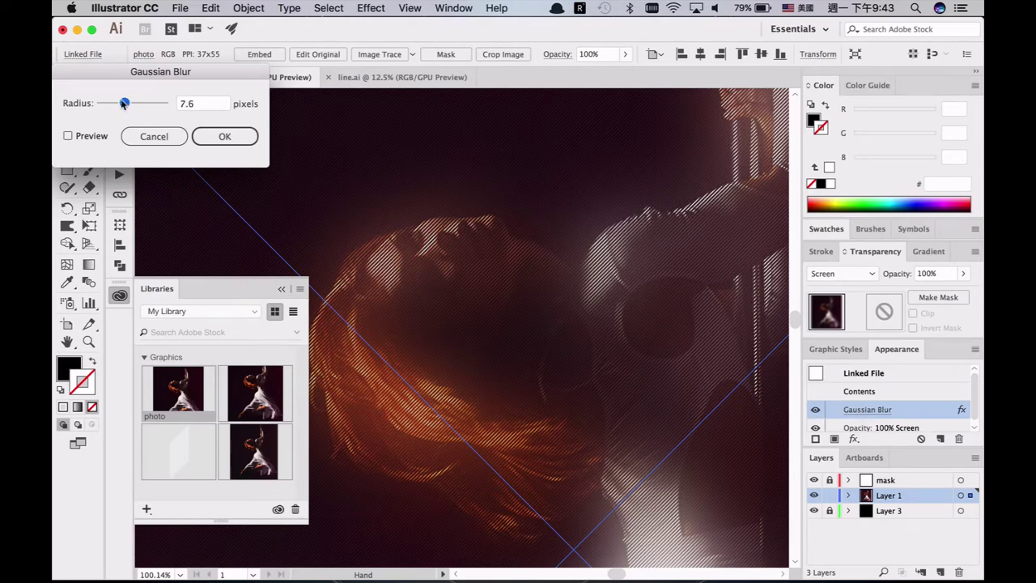
pyautogui.moveTo(127, 104); pyautogui.dragTo(125, 104)
pyautogui.click(225, 136)
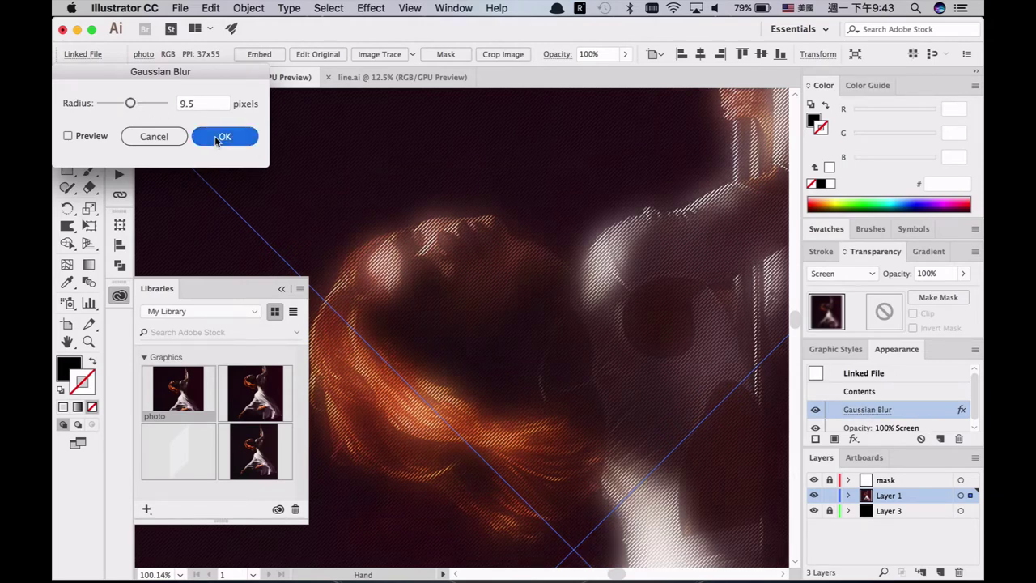
# Step: Reselect the blurred photo copy and add an opacity mask to it, keeping Clip enabled
pyautogui.keyDown('alt'); pyautogui.keyDown('super'); pyautogui.click(630, 293); pyautogui.keyUp('super'); pyautogui.keyUp('alt')
pyautogui.keyDown('alt'); pyautogui.keyDown('super'); pyautogui.click(630, 293); pyautogui.keyUp('super'); pyautogui.keyUp('alt')
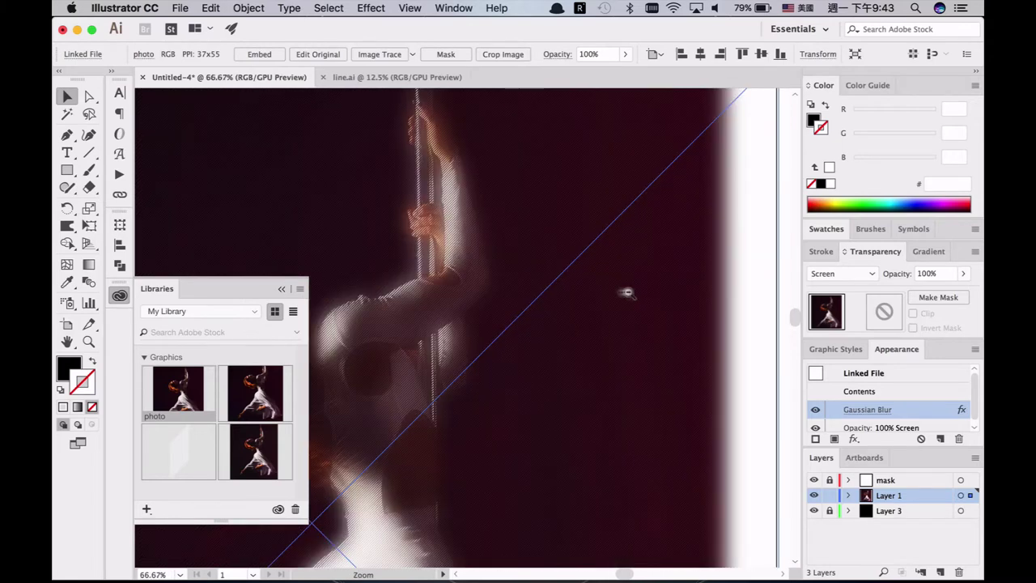
pyautogui.moveTo(462, 311); pyautogui.dragTo(627, 305)
pyautogui.keyDown('alt'); pyautogui.keyDown('super'); pyautogui.click(526, 315); pyautogui.keyUp('super'); pyautogui.keyUp('alt')
pyautogui.keyDown('alt'); pyautogui.keyDown('super'); pyautogui.click(527, 315); pyautogui.keyUp('super'); pyautogui.keyUp('alt')
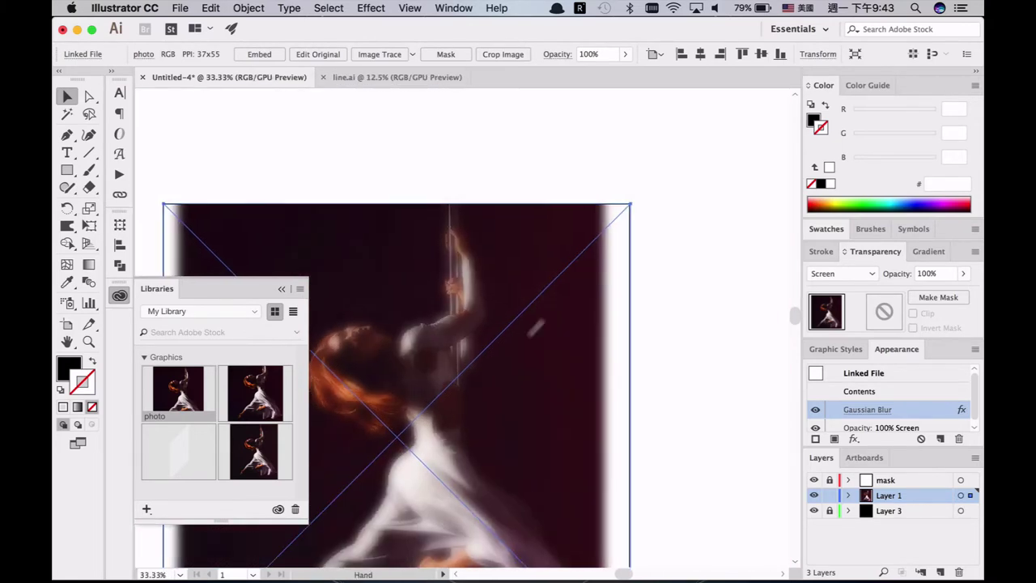
pyautogui.moveTo(514, 345); pyautogui.dragTo(603, 225)
pyautogui.moveTo(600, 315); pyautogui.dragTo(640, 327)
pyautogui.keyDown('alt'); pyautogui.keyDown('super'); pyautogui.click(634, 330); pyautogui.keyUp('super'); pyautogui.keyUp('alt')
pyautogui.hscroll(-3, 634, 330)
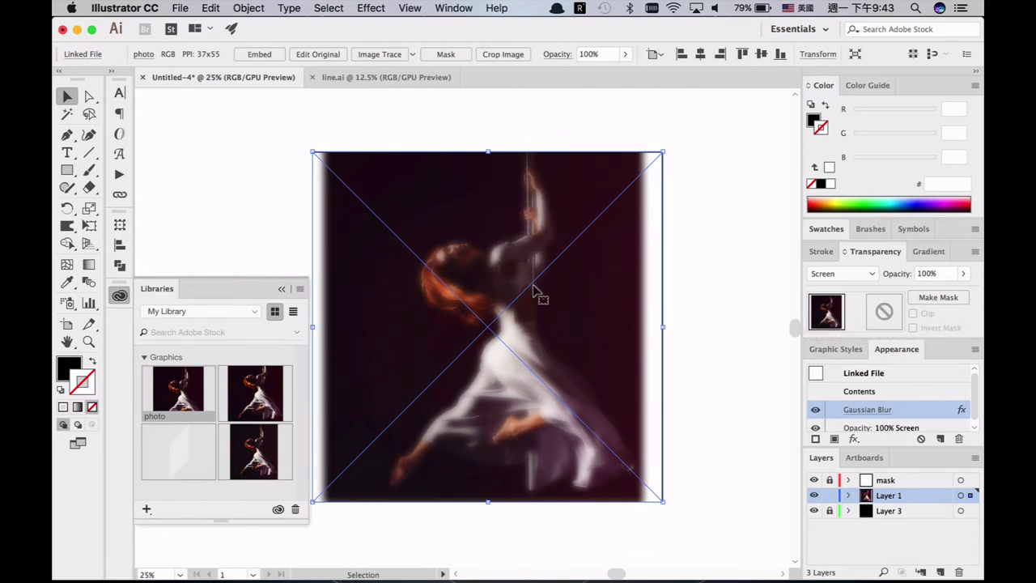
pyautogui.click(706, 299)
pyautogui.click(562, 286)
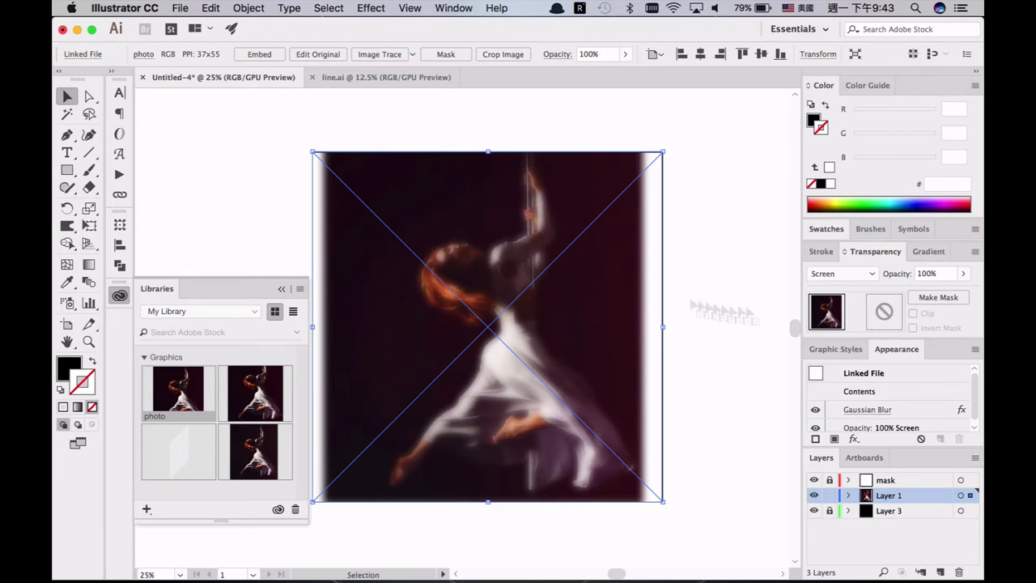
pyautogui.click(939, 297)
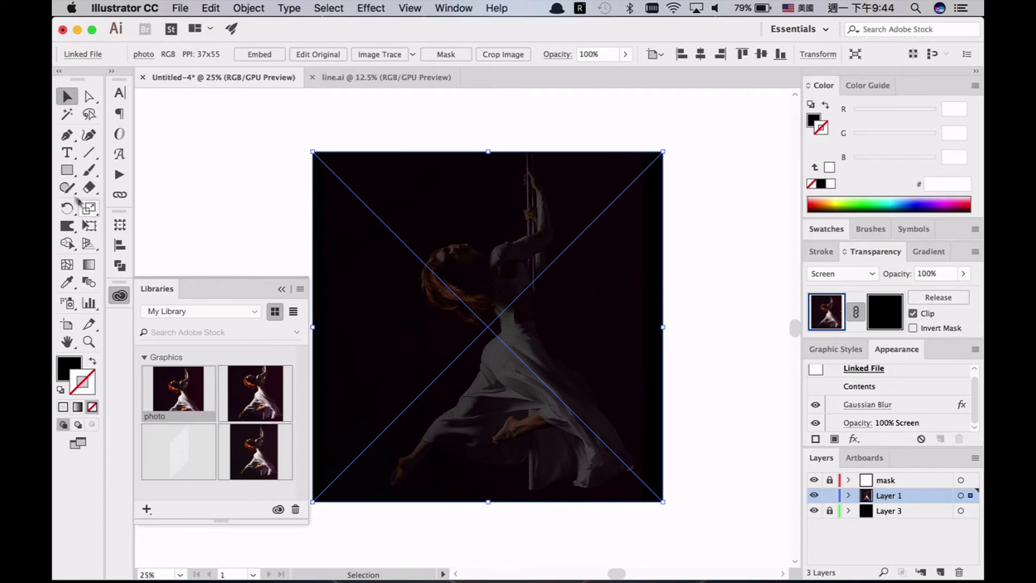
# Step: Draw a circle over the dancer's head and shoulder with the Ellipse tool
pyautogui.click(68, 170)
pyautogui.click(121, 205)
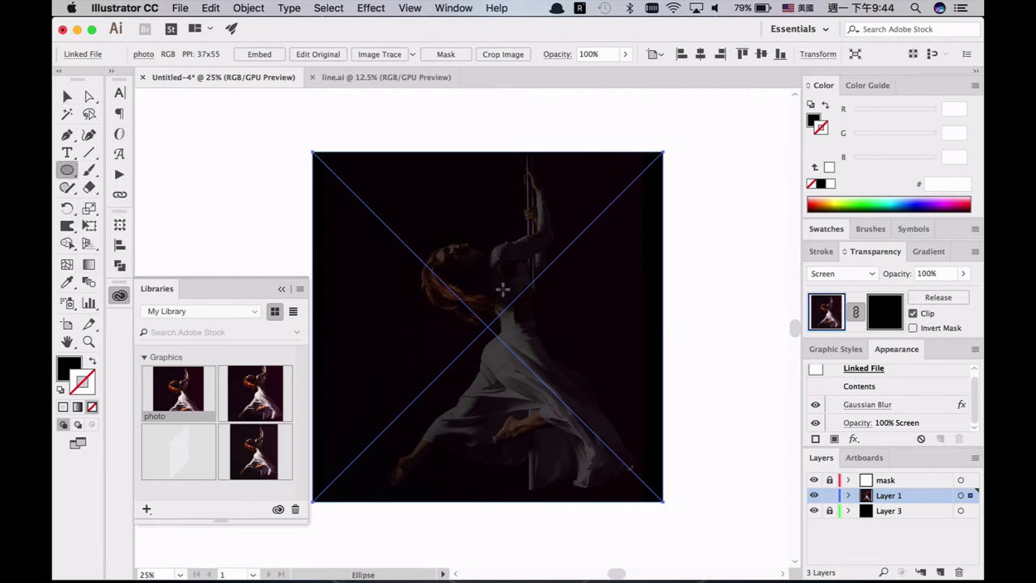
pyautogui.moveTo(465, 269); pyautogui.dragTo(527, 331)
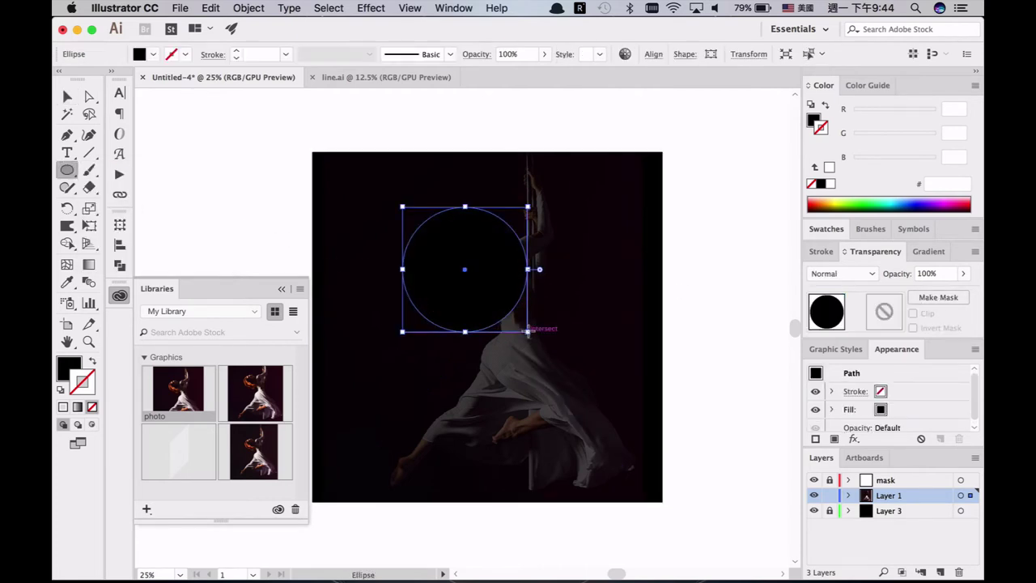
# Step: Fill the circle with a radial gradient running from white at the centre to black at the edge
pyautogui.click(812, 122)
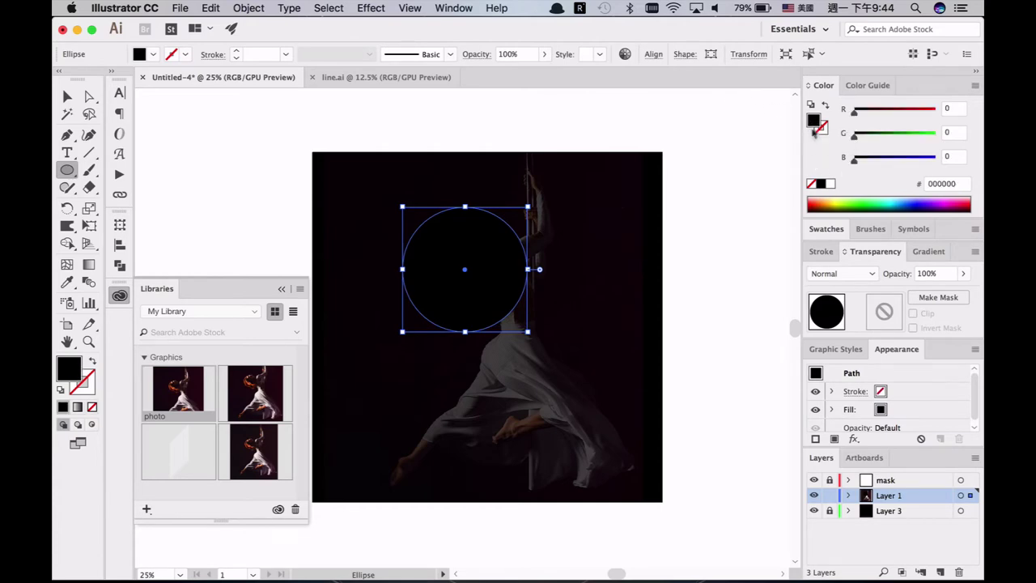
pyautogui.press('.')
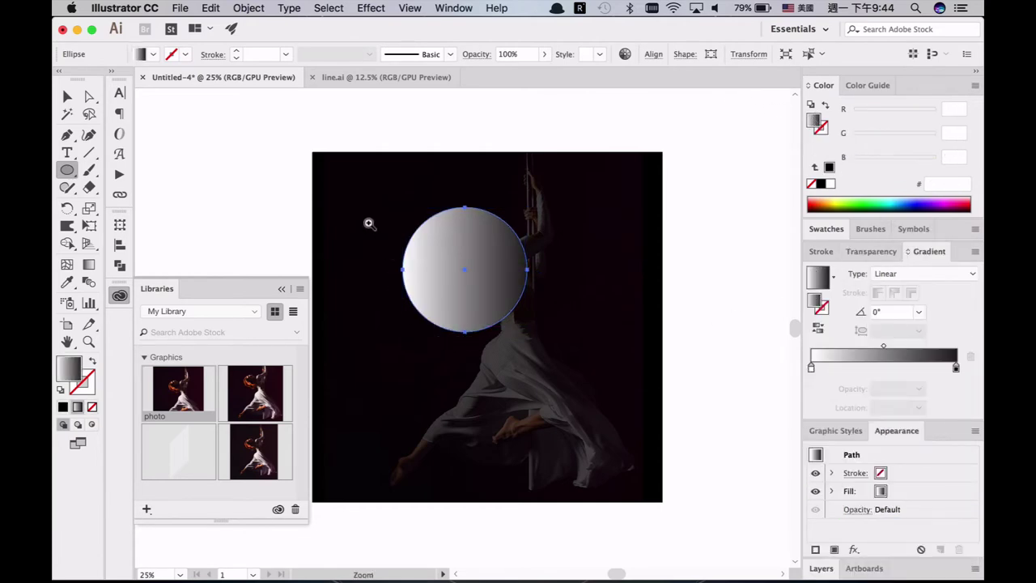
pyautogui.moveTo(369, 222); pyautogui.dragTo(534, 405)
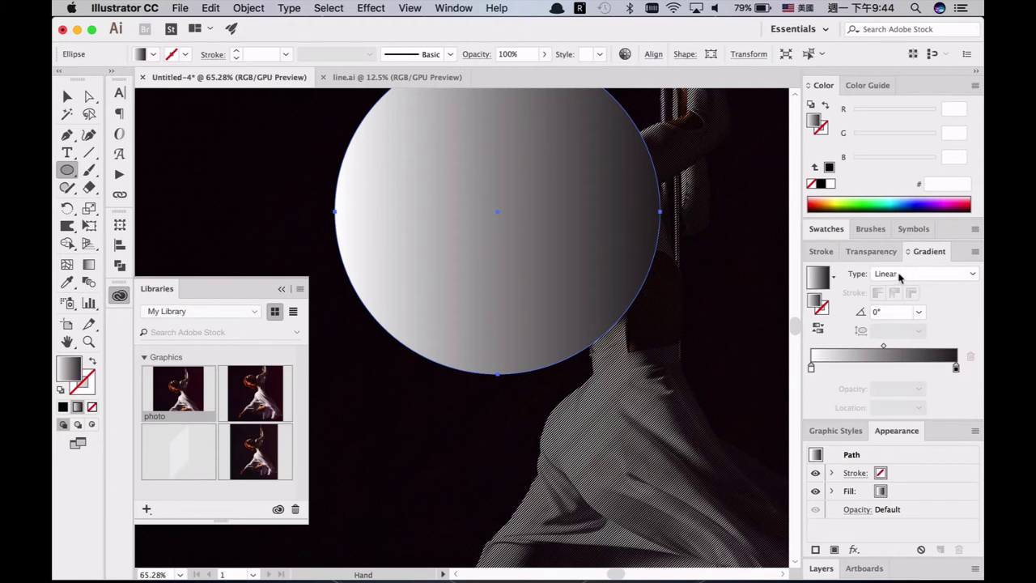
pyautogui.click(901, 277)
pyautogui.click(909, 305)
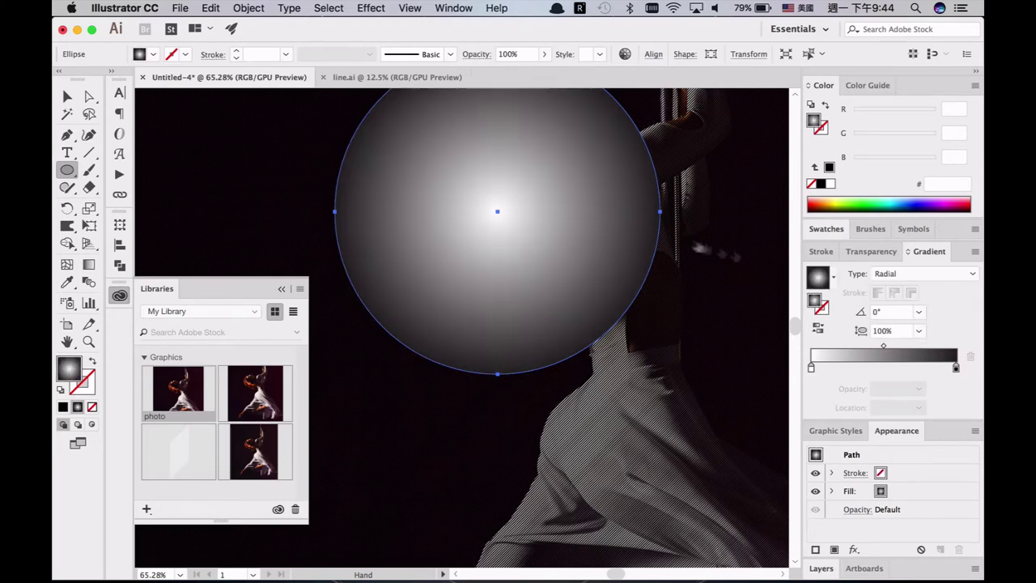
# Step: Move the gradient circle into the blurred photo's opacity mask and position it over the dancer's face and hair
pyautogui.moveTo(569, 224); pyautogui.dragTo(596, 320)
pyautogui.press('Delete')
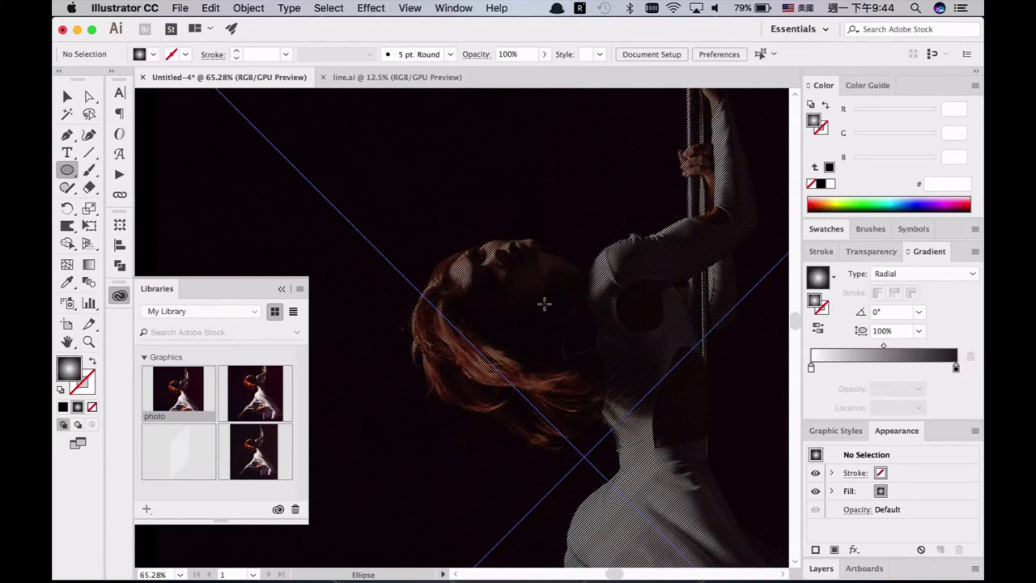
pyautogui.press('v')
pyautogui.click(549, 311)
pyautogui.click(872, 252)
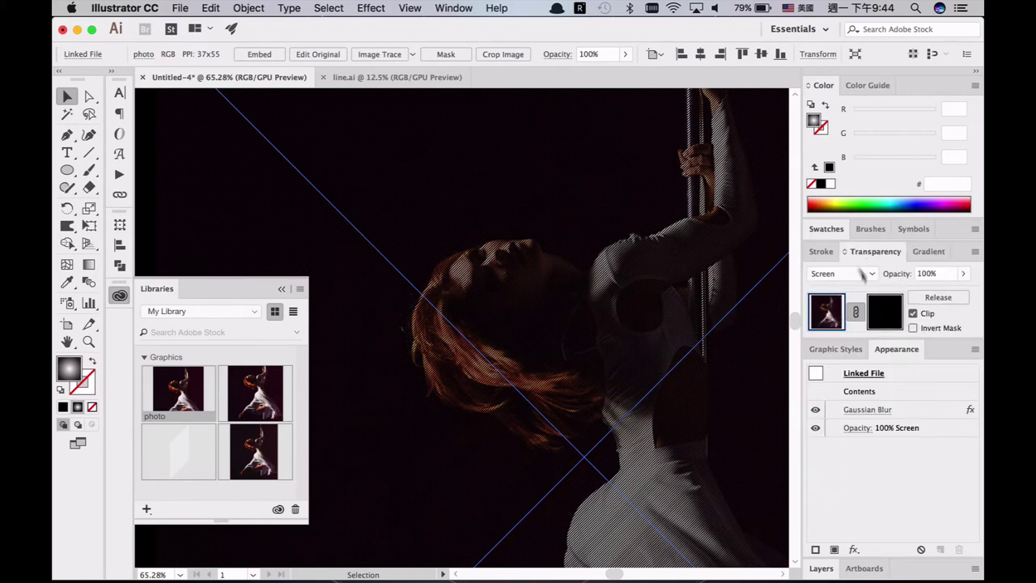
pyautogui.click(884, 317)
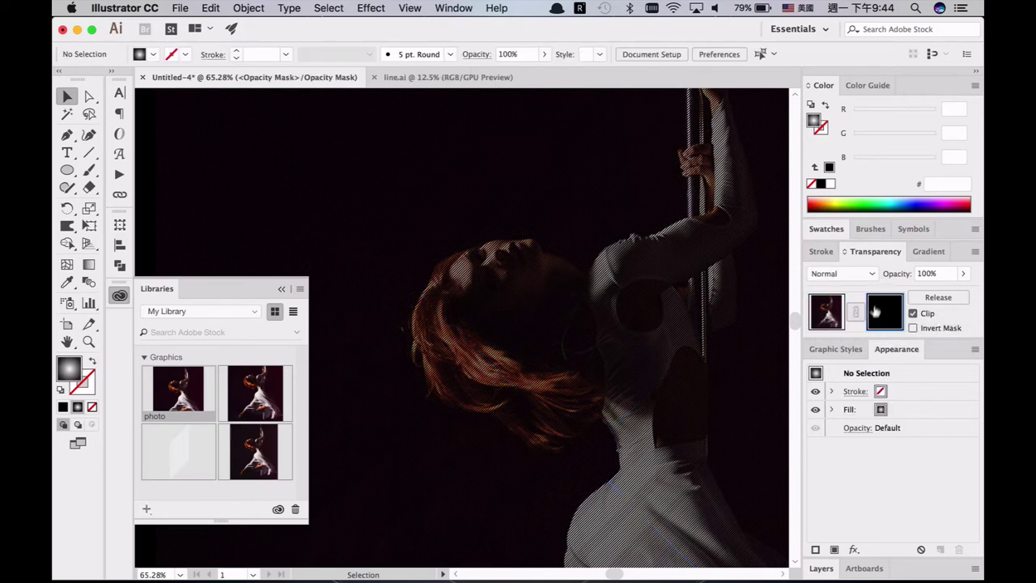
pyautogui.press('super+v')
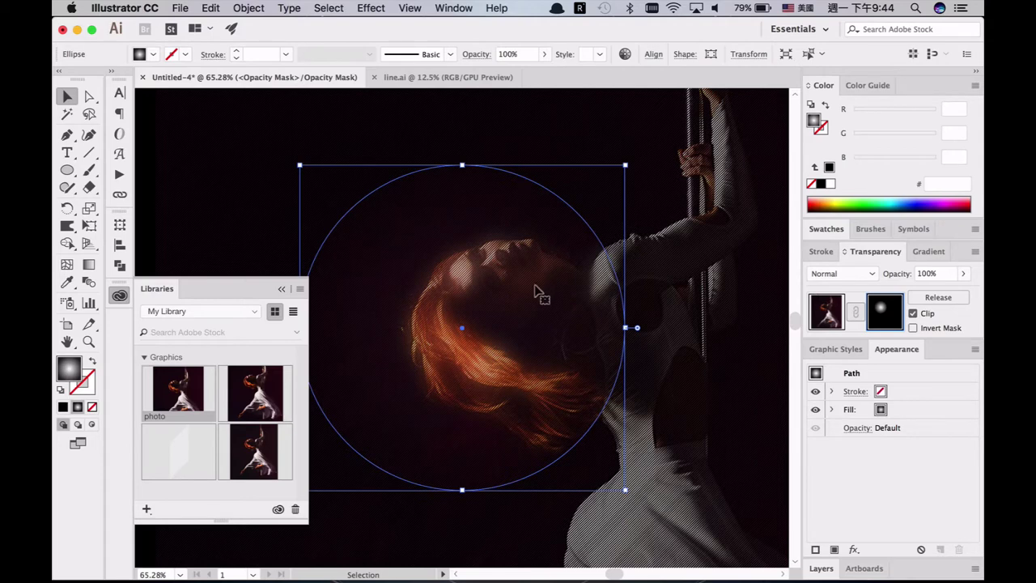
pyautogui.moveTo(536, 289); pyautogui.dragTo(564, 269)
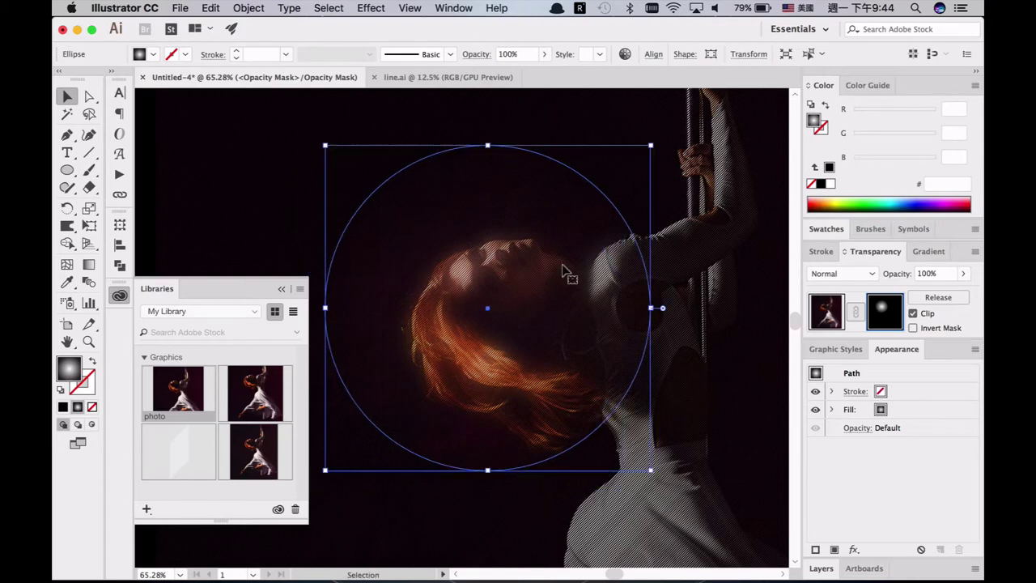
# Step: Duplicate the gradient circle inside the mask and place the copy over the dancer's torso
pyautogui.click(925, 251)
pyautogui.press('super+minus')
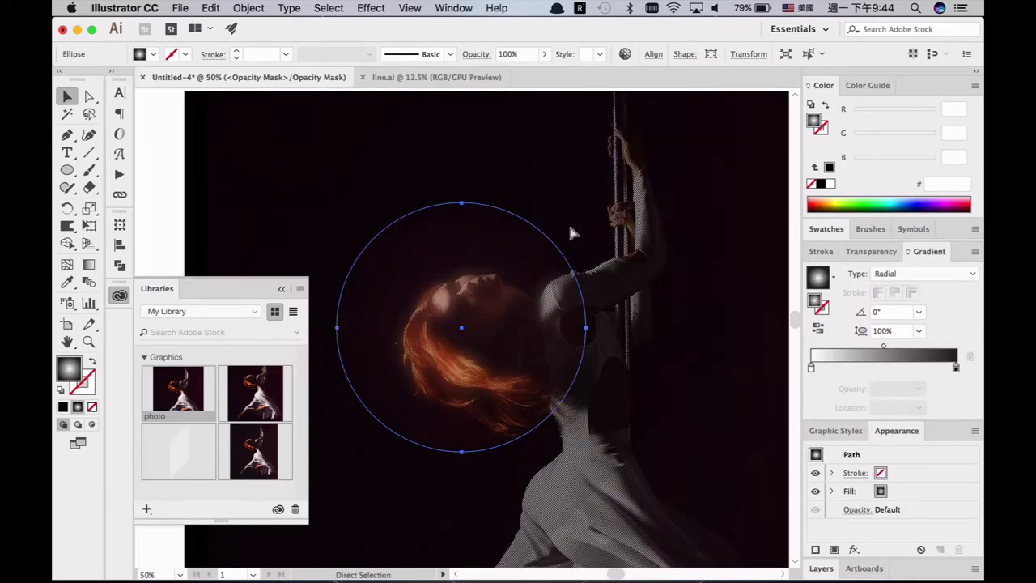
pyautogui.moveTo(490, 261); pyautogui.dragTo(645, 333)
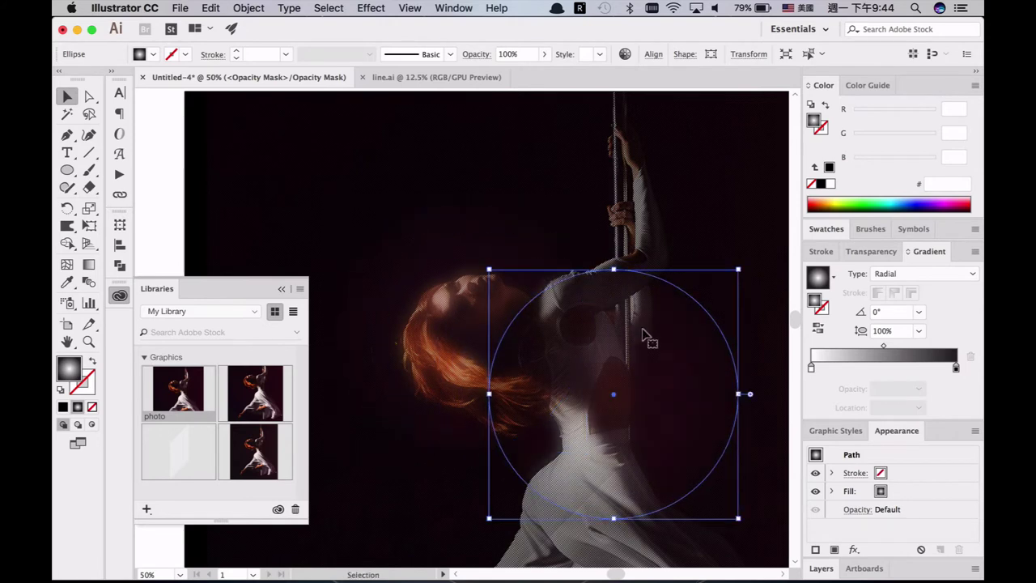
pyautogui.moveTo(671, 374); pyautogui.dragTo(647, 354)
pyautogui.click(543, 206)
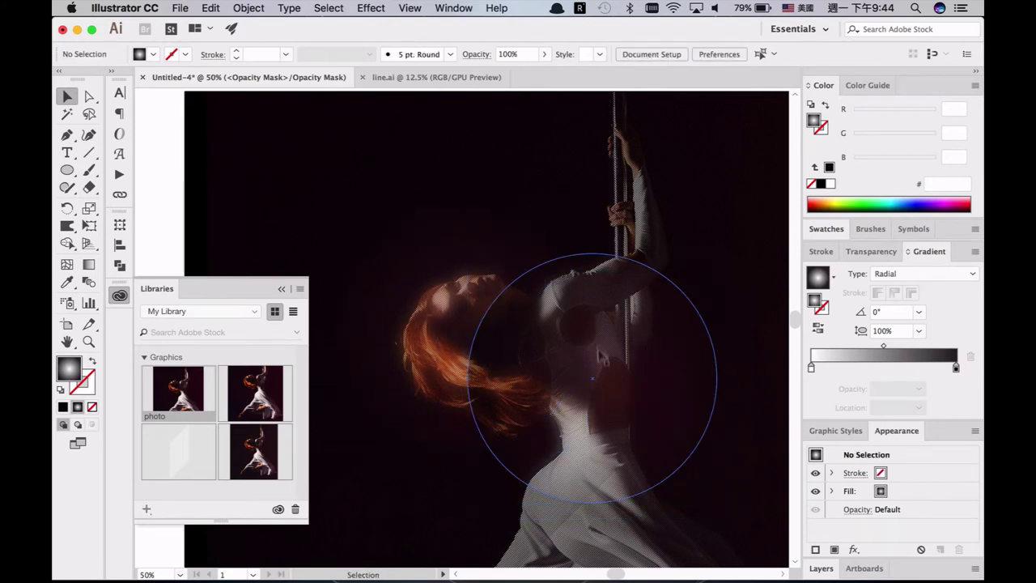
# Step: Set both mask circles to Screen blending, then try shifting the torso circle toward the head and undo that move
pyautogui.click(524, 343)
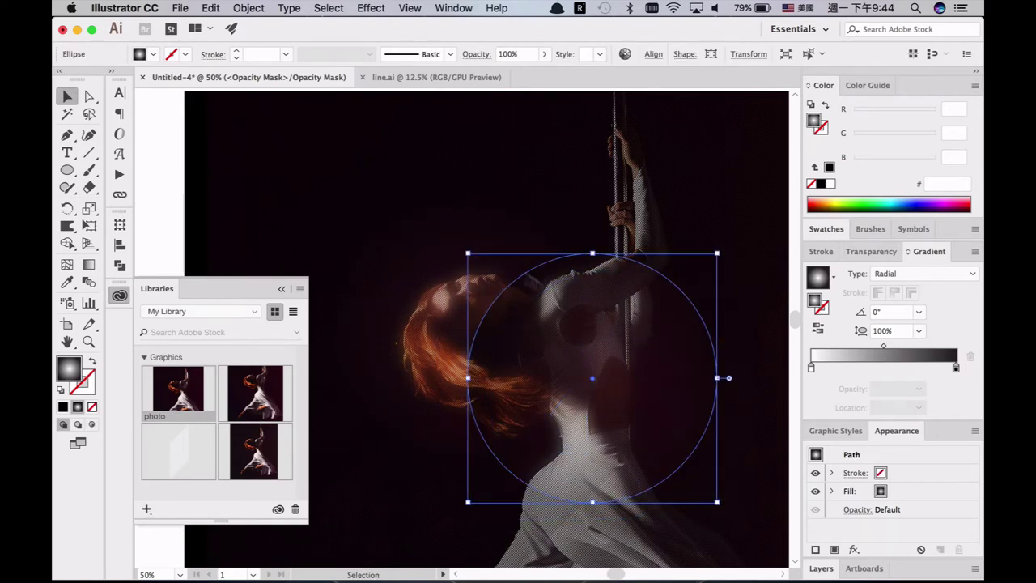
pyautogui.keyDown('shift'); pyautogui.click(458, 241); pyautogui.keyUp('shift')
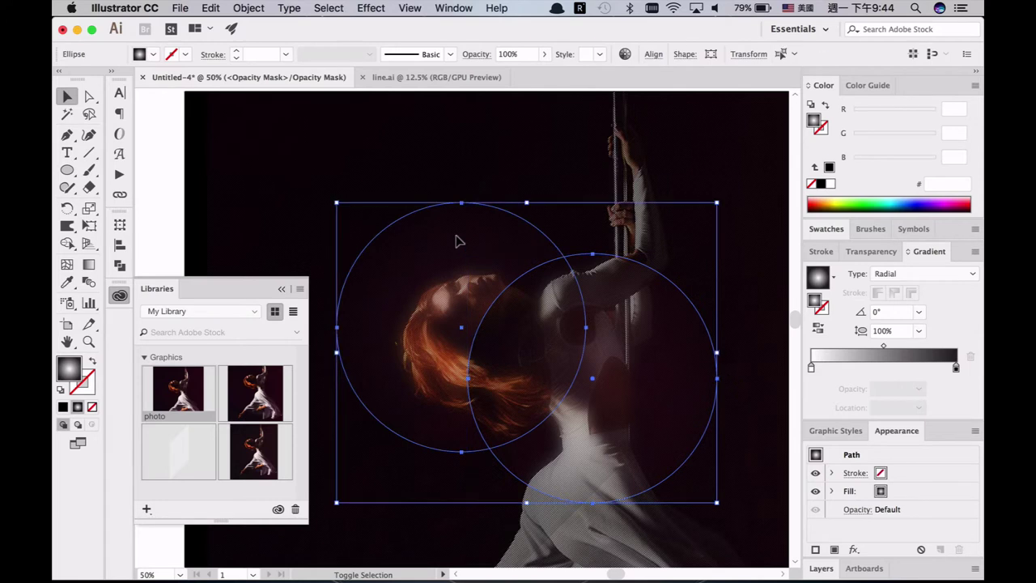
pyautogui.click(873, 251)
pyautogui.click(841, 273)
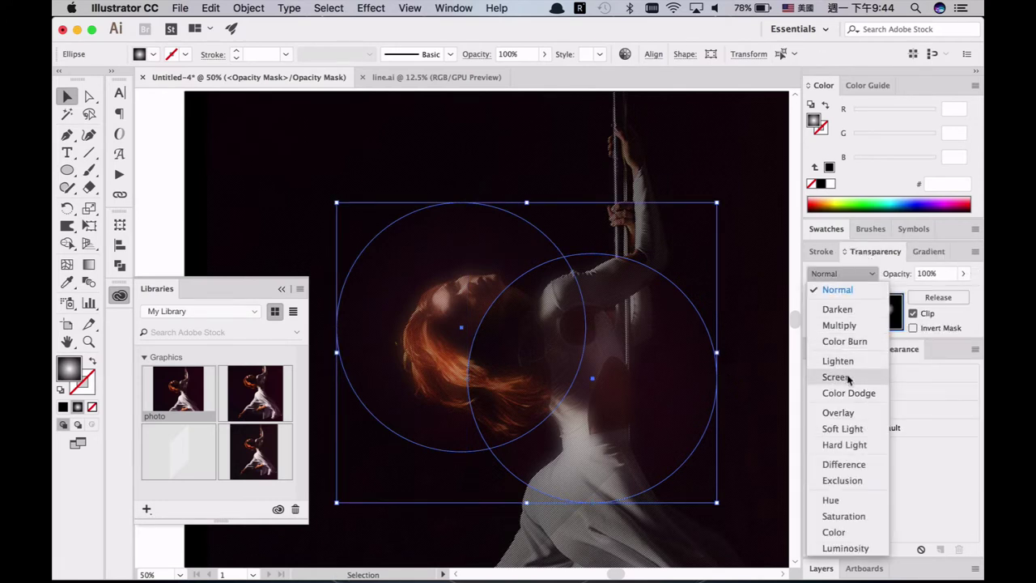
pyautogui.click(836, 376)
pyautogui.moveTo(655, 334); pyautogui.dragTo(573, 282)
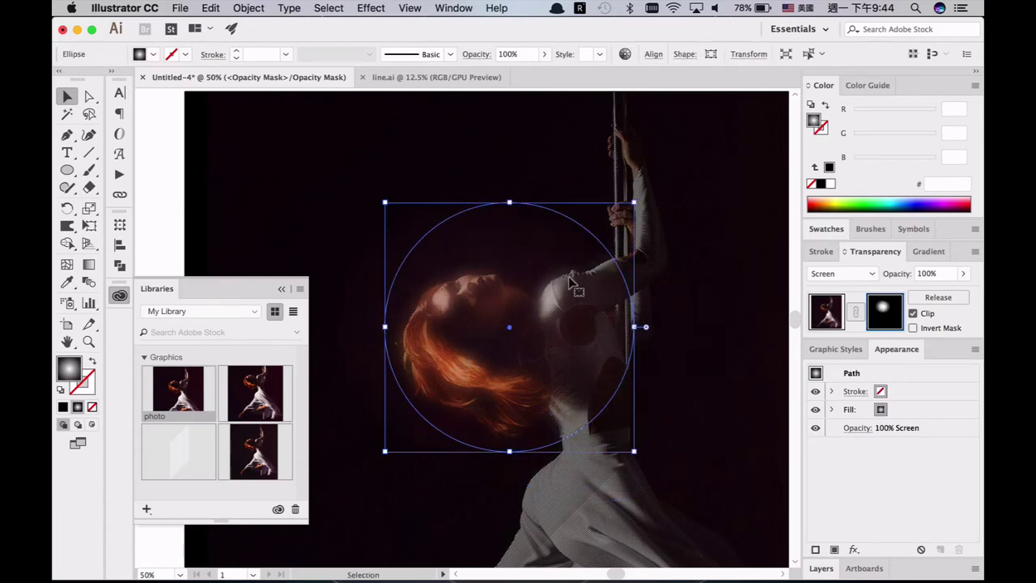
pyautogui.press('super+z')
# Step: Place a copy of the gradient circle over the dancer's skirt, narrowed to an ellipse and rotated about 39°
pyautogui.press('super+minus')
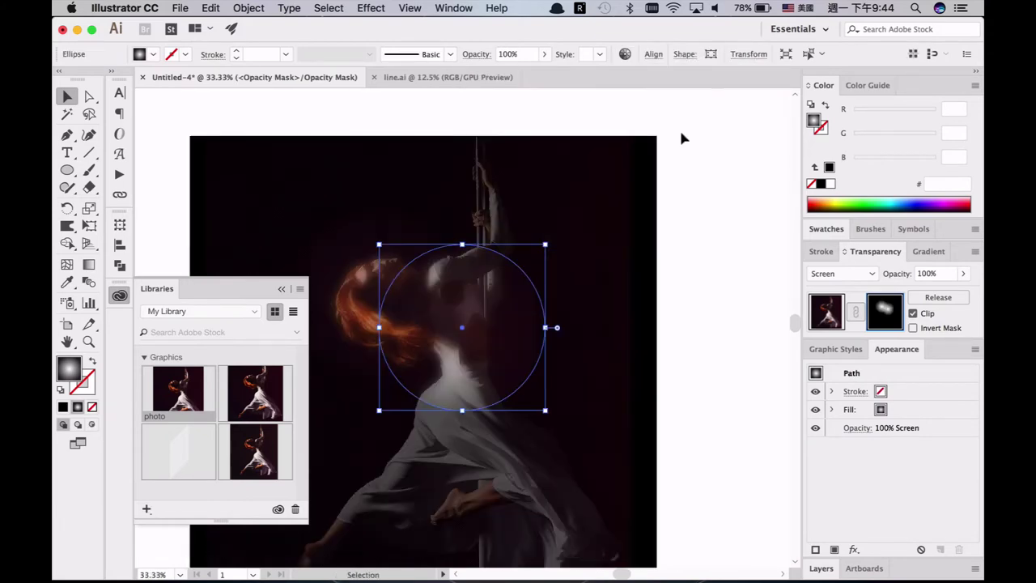
pyautogui.scroll(-5, 596, 310)
pyautogui.hscroll(-3, 596, 310)
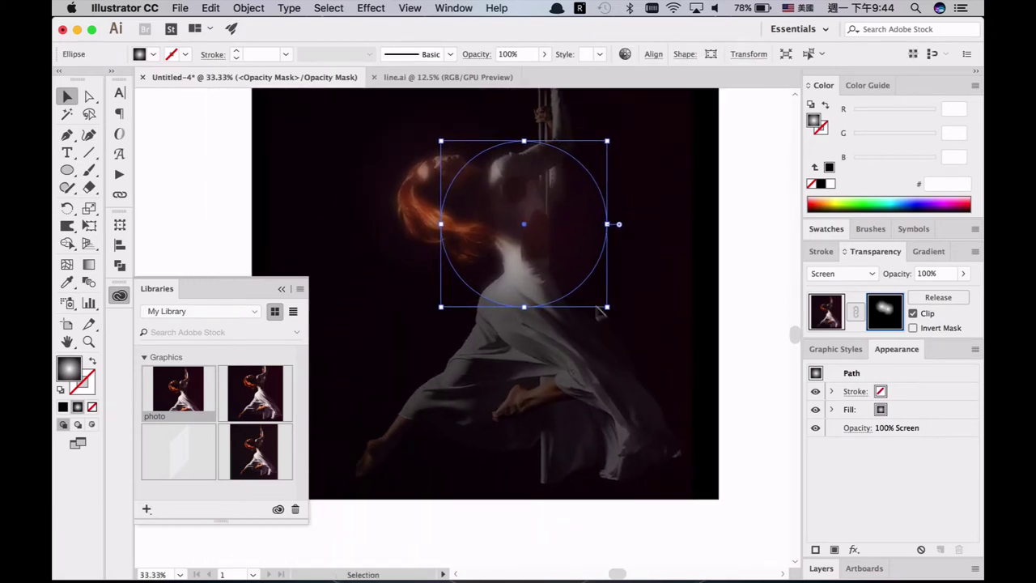
pyautogui.press('super')
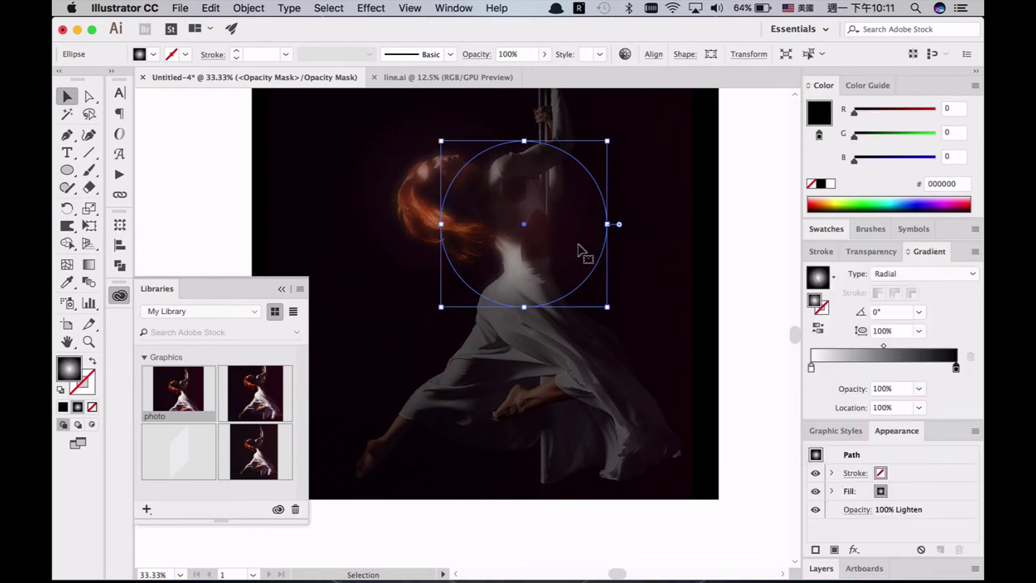
pyautogui.moveTo(561, 248); pyautogui.dragTo(581, 356)
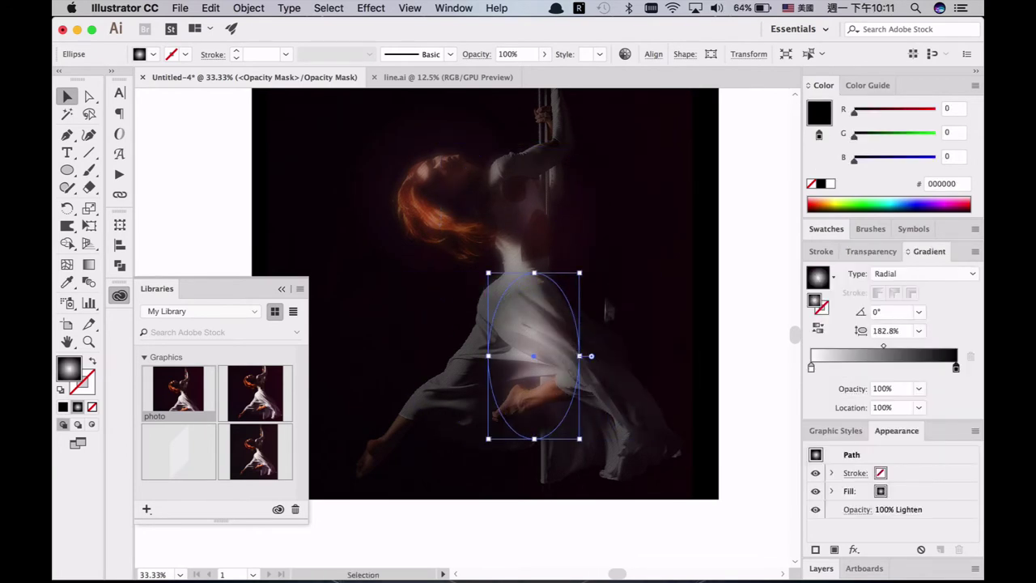
pyautogui.moveTo(584, 272); pyautogui.dragTo(523, 254)
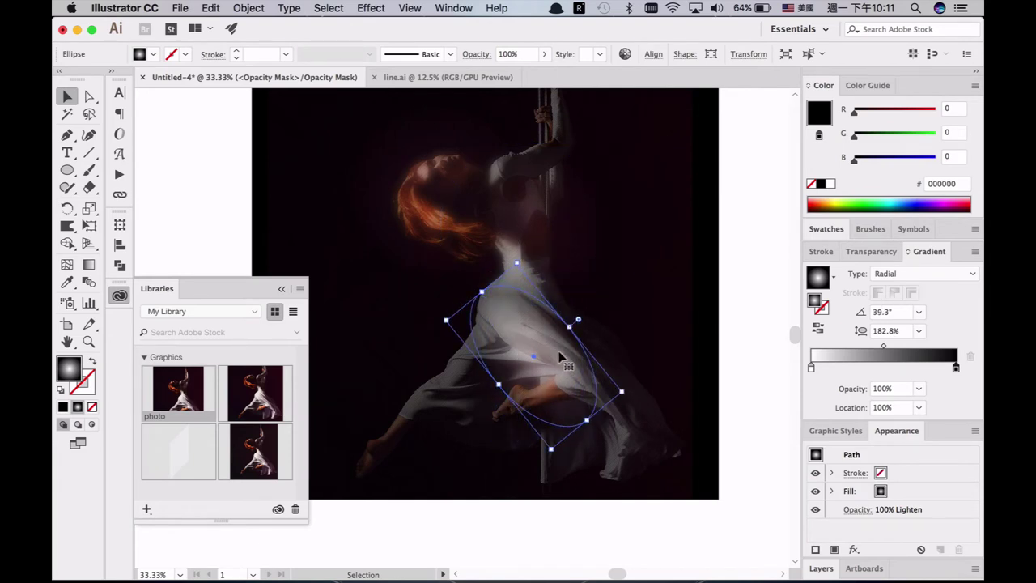
pyautogui.moveTo(558, 356); pyautogui.dragTo(611, 374)
# Step: Lower the opacity of the skirt ellipse in the mask to 44%
pyautogui.click(871, 251)
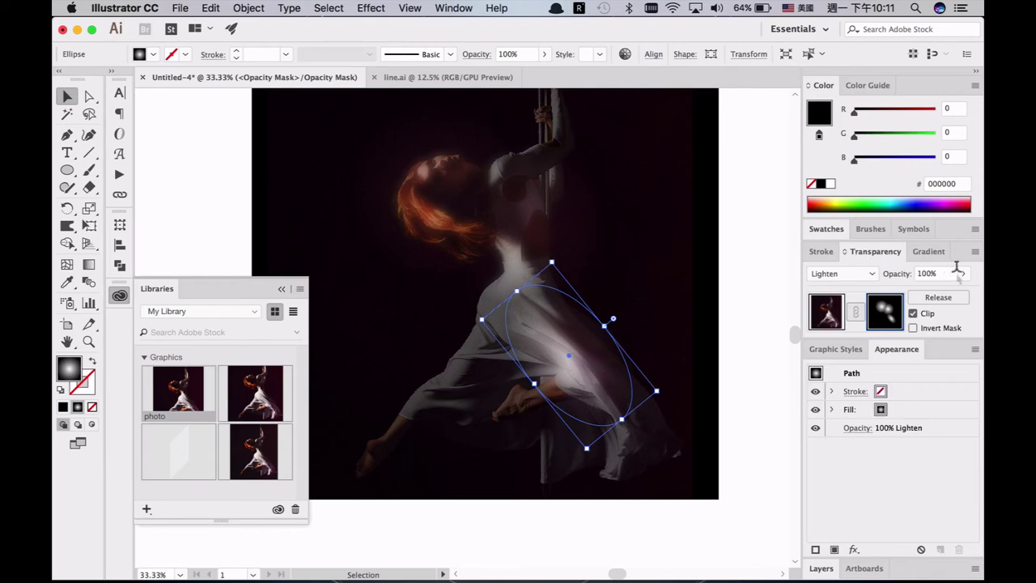
pyautogui.click(962, 274)
pyautogui.moveTo(932, 293); pyautogui.dragTo(930, 291)
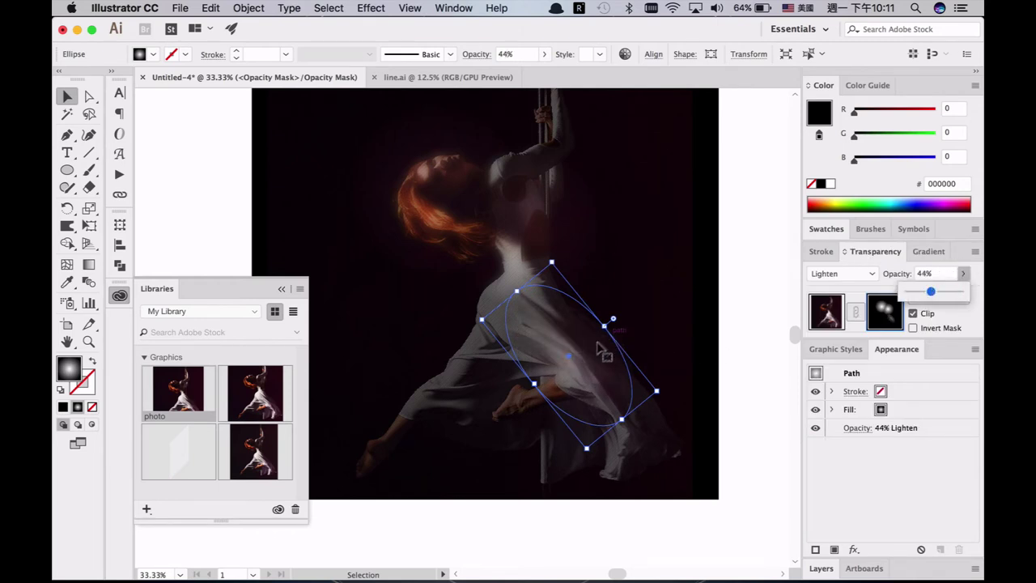
# Step: Duplicate the skirt ellipse over the dancer's bent leg and foot, and rotate the copy to a flatter, opposite diagonal
pyautogui.moveTo(600, 366); pyautogui.dragTo(482, 375)
pyautogui.press('r')
pyautogui.moveTo(558, 315); pyautogui.dragTo(548, 406)
pyautogui.press('v')
pyautogui.press('r')
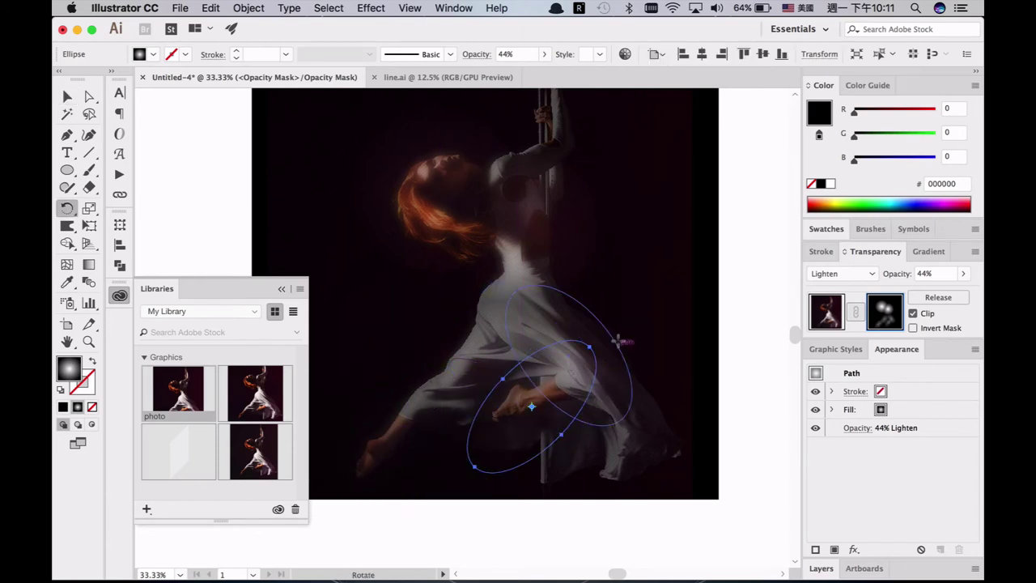
pyautogui.moveTo(620, 340); pyautogui.dragTo(650, 375)
pyautogui.rightClick(593, 397)
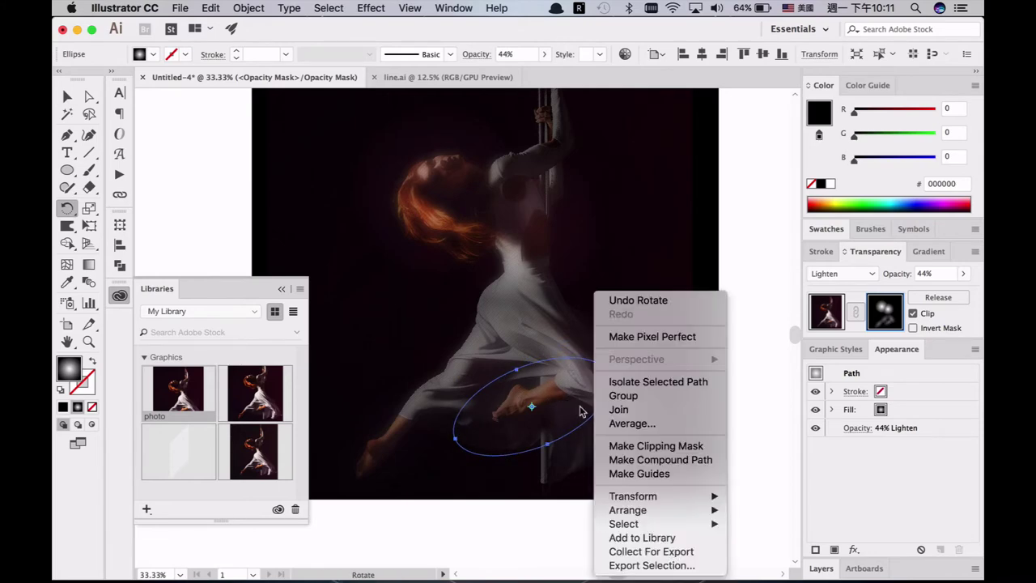
pyautogui.click(688, 283)
pyautogui.scroll(3, 605, 279)
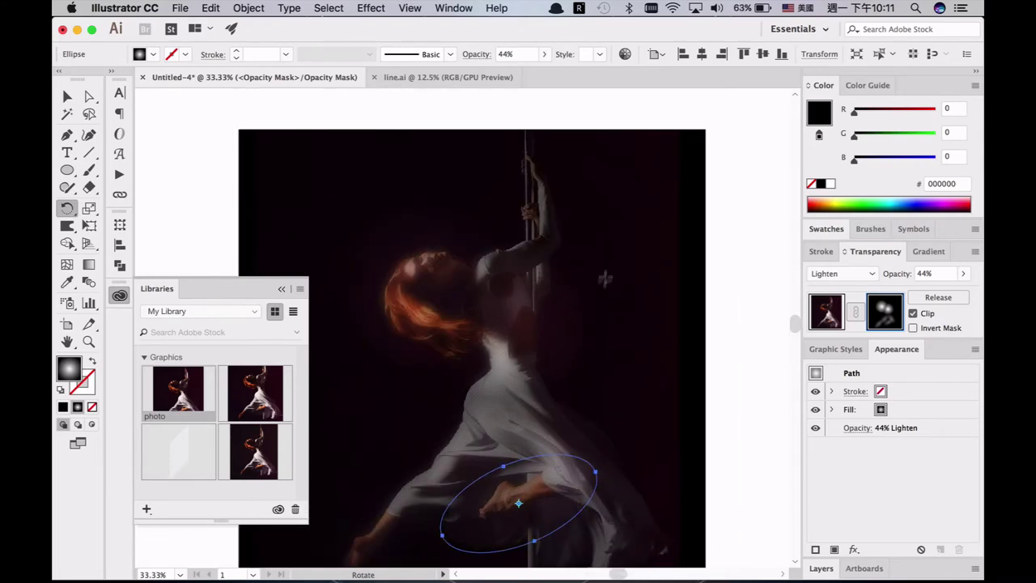
# Step: Duplicate the leg ellipse over the dancer's raised arms and pole, rotate the copy nearly upright and narrow it
pyautogui.keyDown('alt'); pyautogui.click(534, 488); pyautogui.keyUp('alt')
pyautogui.press('Escape')
pyautogui.press('v')
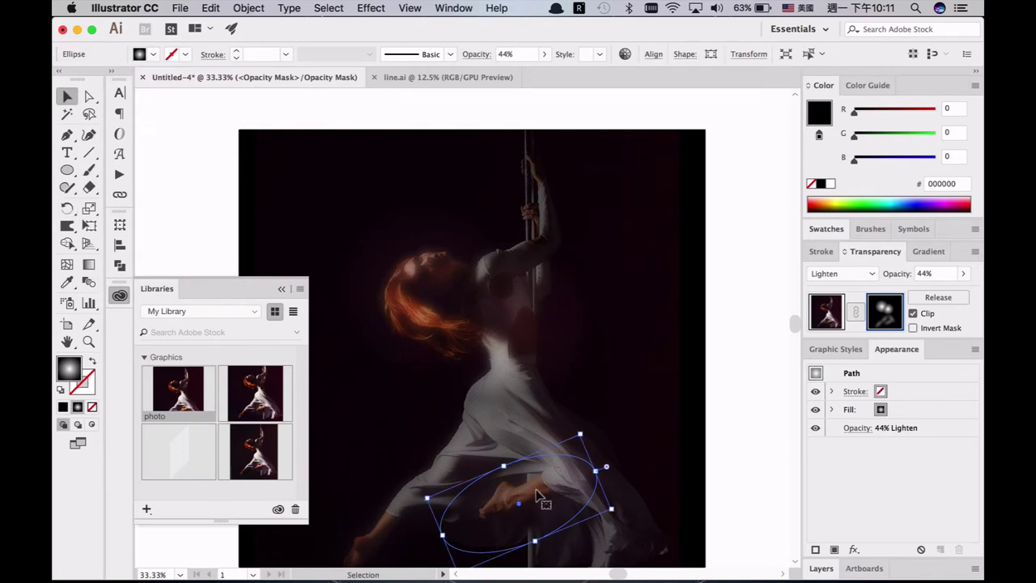
pyautogui.moveTo(540, 492); pyautogui.dragTo(572, 157)
pyautogui.press('r')
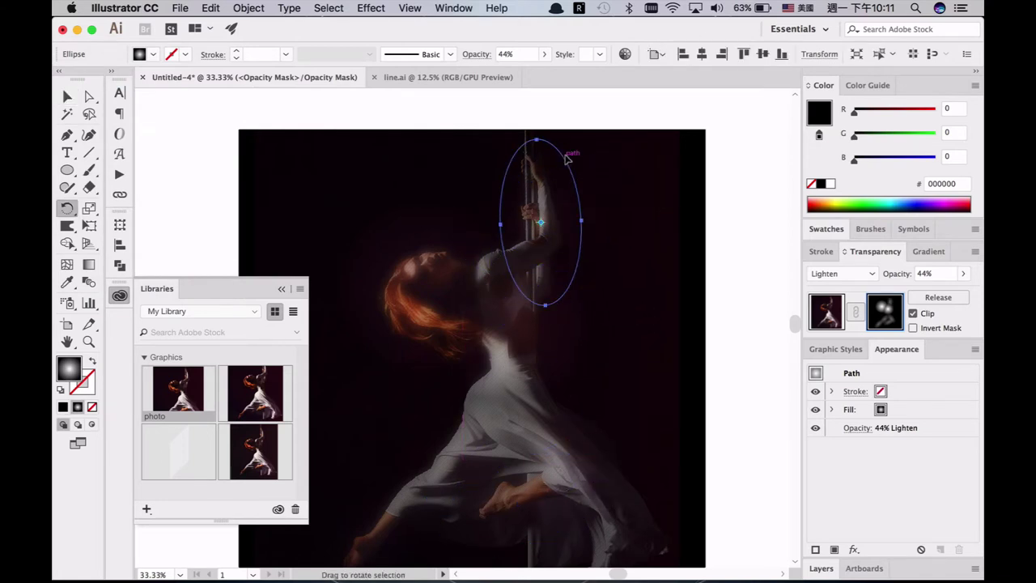
pyautogui.press('v')
pyautogui.moveTo(585, 221); pyautogui.dragTo(552, 212)
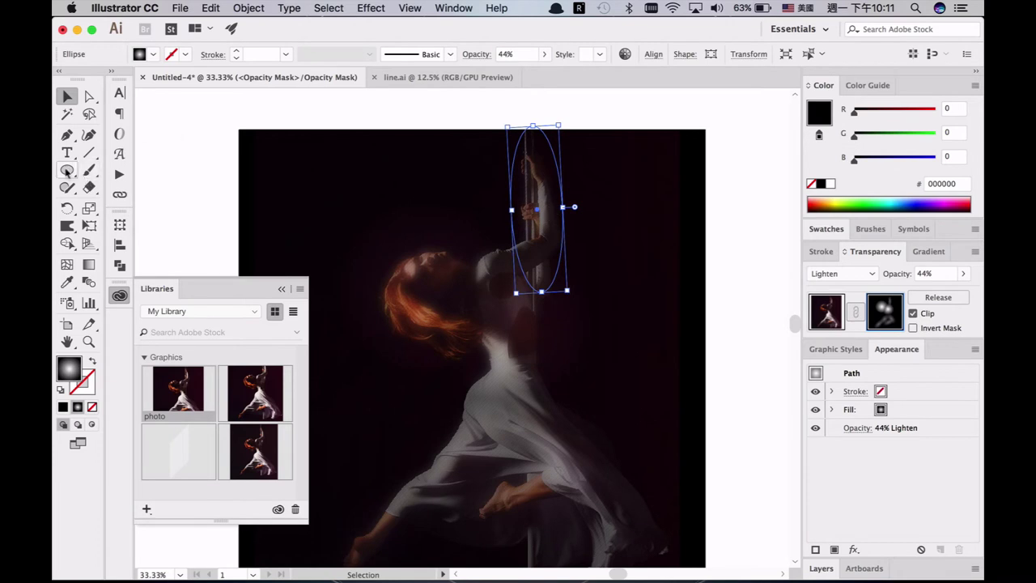
# Step: Draw a wide, flat rectangle in the mask above the dancer's head and shift it toward the pole
pyautogui.moveTo(67, 171); pyautogui.dragTo(105, 169)
pyautogui.moveTo(330, 183); pyautogui.dragTo(463, 210)
pyautogui.press('super+space')
pyautogui.moveTo(309, 164); pyautogui.dragTo(534, 310)
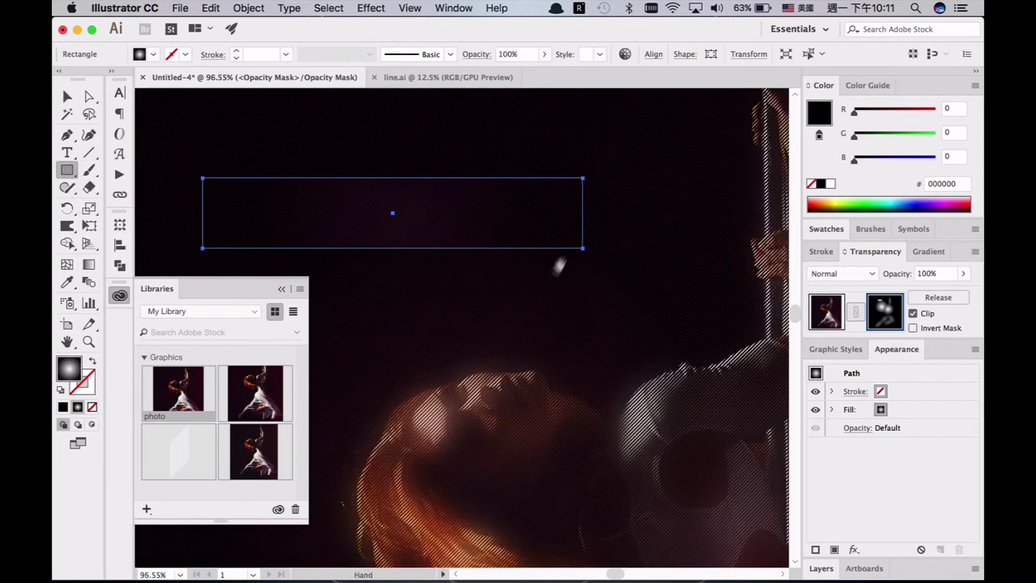
pyautogui.press('v')
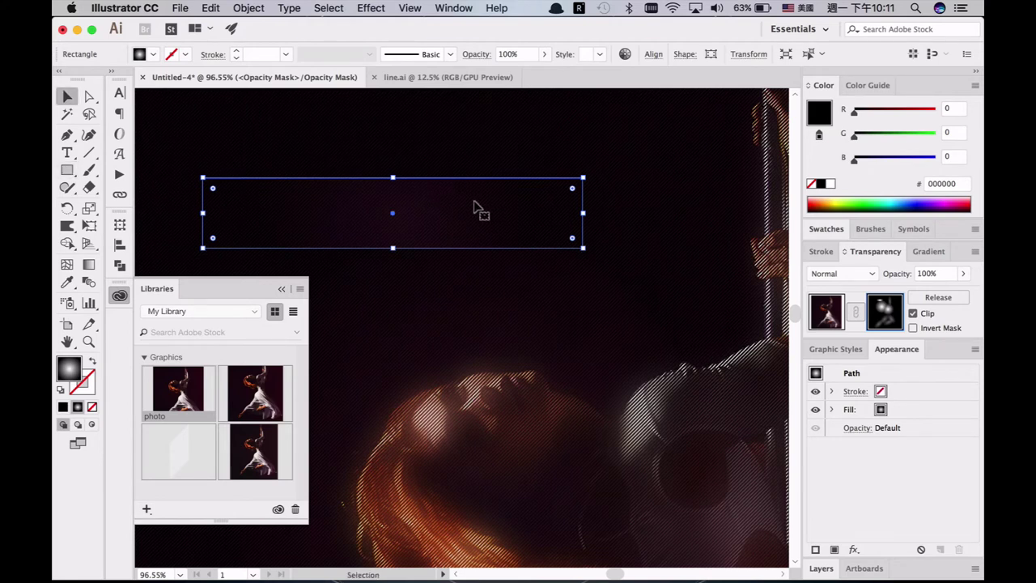
pyautogui.moveTo(476, 205); pyautogui.dragTo(569, 201)
# Step: Change the rectangle's fill to a linear gradient running from black through white in the middle to black
pyautogui.click(926, 251)
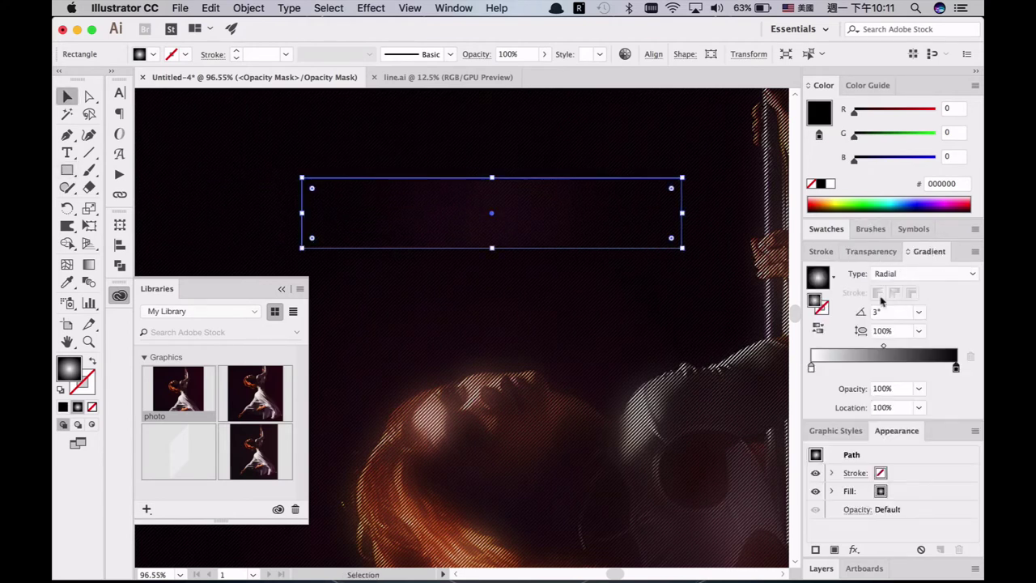
pyautogui.click(890, 275)
pyautogui.click(902, 290)
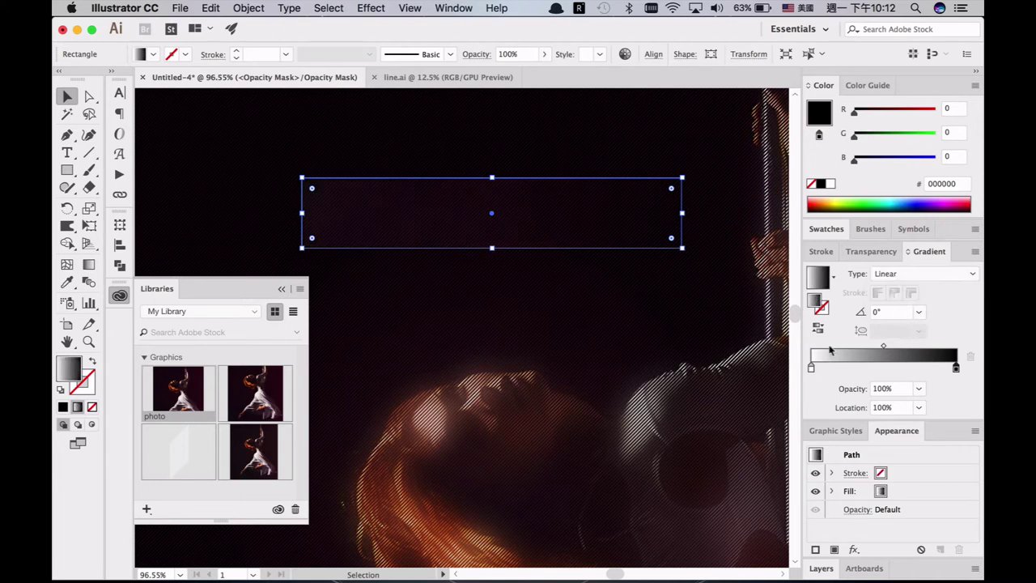
pyautogui.moveTo(811, 371); pyautogui.dragTo(838, 369)
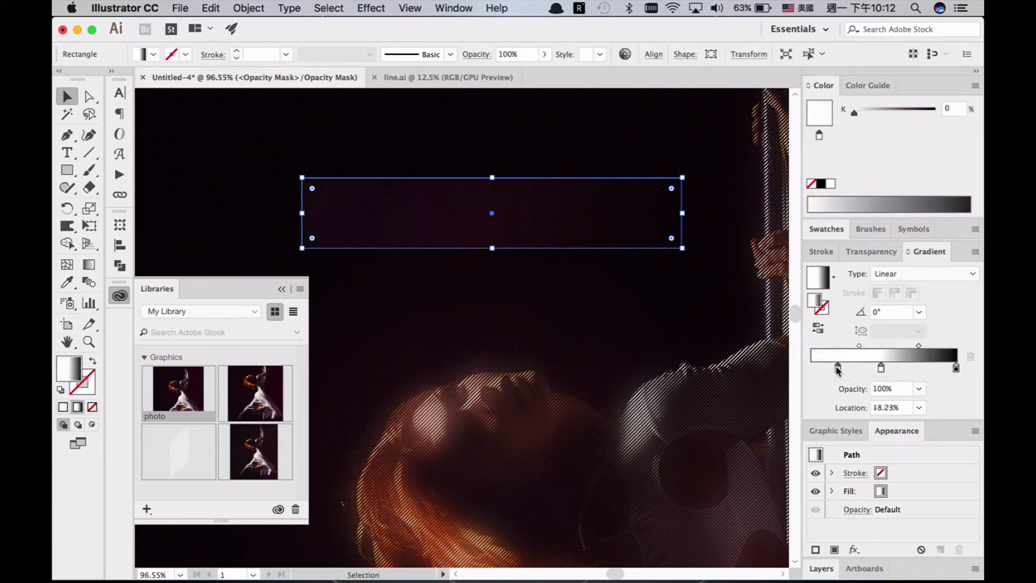
pyautogui.click(975, 85)
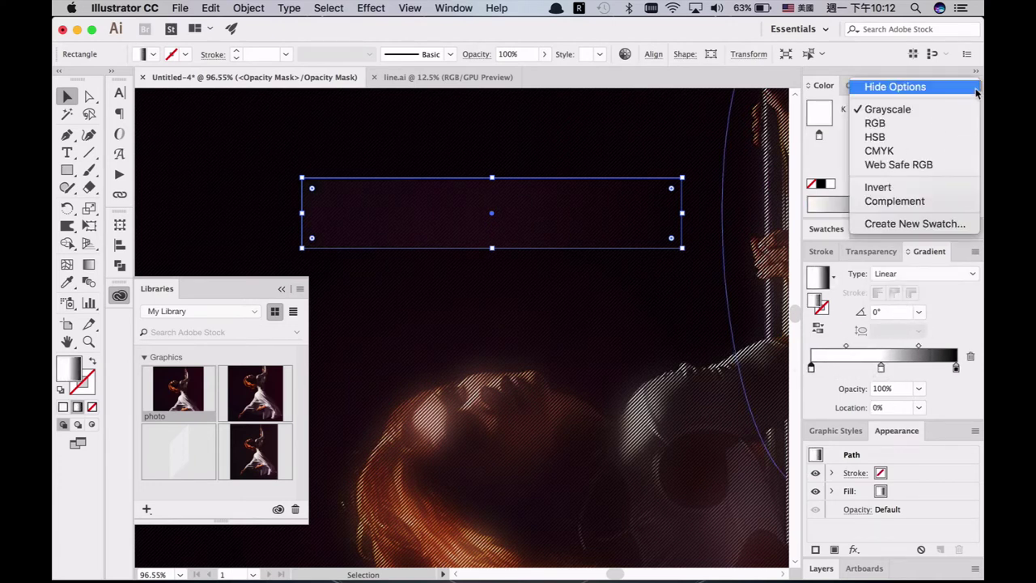
pyautogui.click(938, 123)
pyautogui.moveTo(935, 160); pyautogui.dragTo(804, 163)
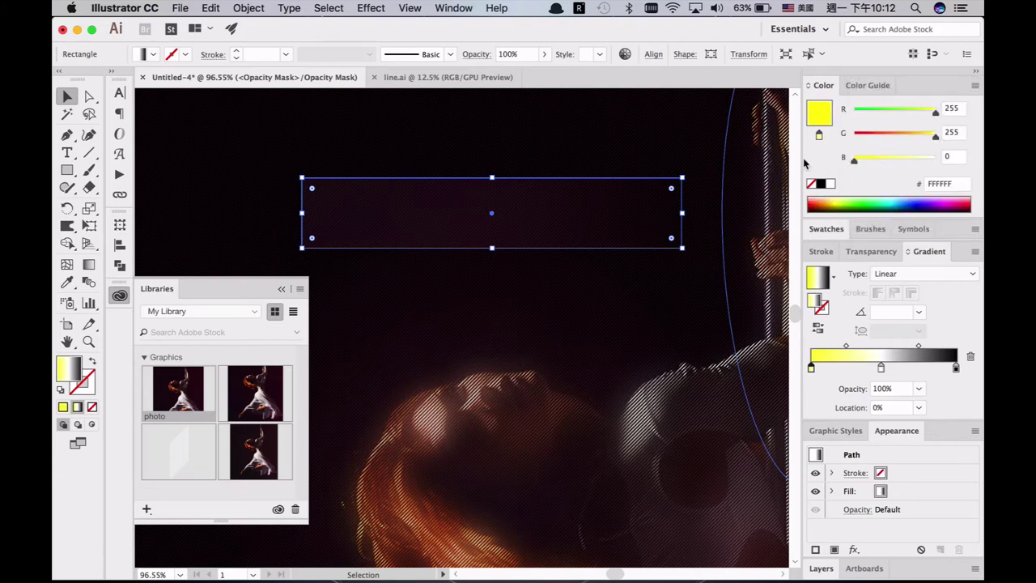
pyautogui.moveTo(860, 143); pyautogui.dragTo(809, 136)
pyautogui.moveTo(890, 111); pyautogui.dragTo(956, 369)
# Step: Move the gradient rectangle down to the dancer's face and rotate it 45°
pyautogui.moveTo(530, 215); pyautogui.dragTo(530, 327)
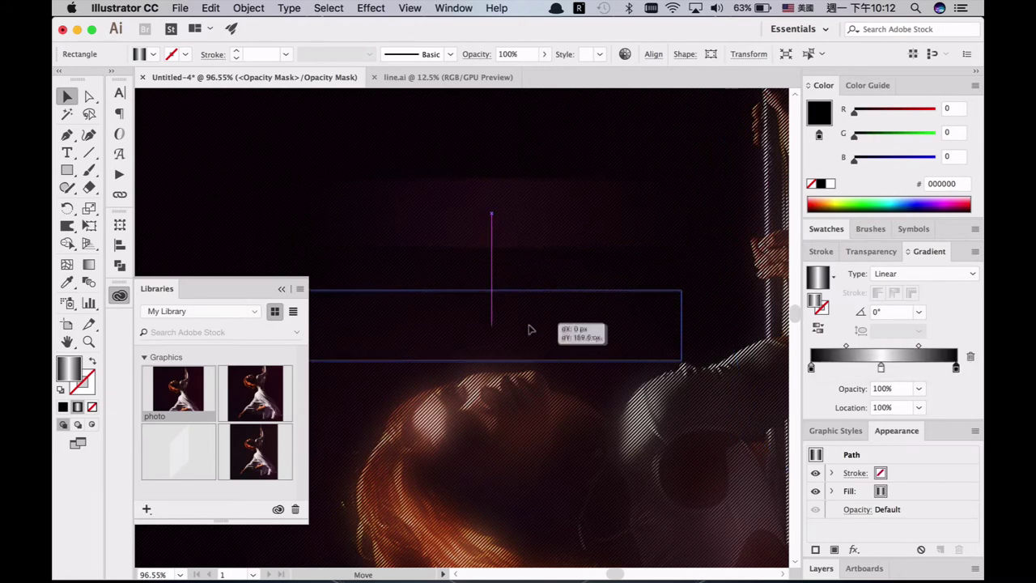
pyautogui.press('r')
pyautogui.moveTo(614, 372); pyautogui.dragTo(633, 310)
pyautogui.press('super+minus')
pyautogui.press('super+minus')
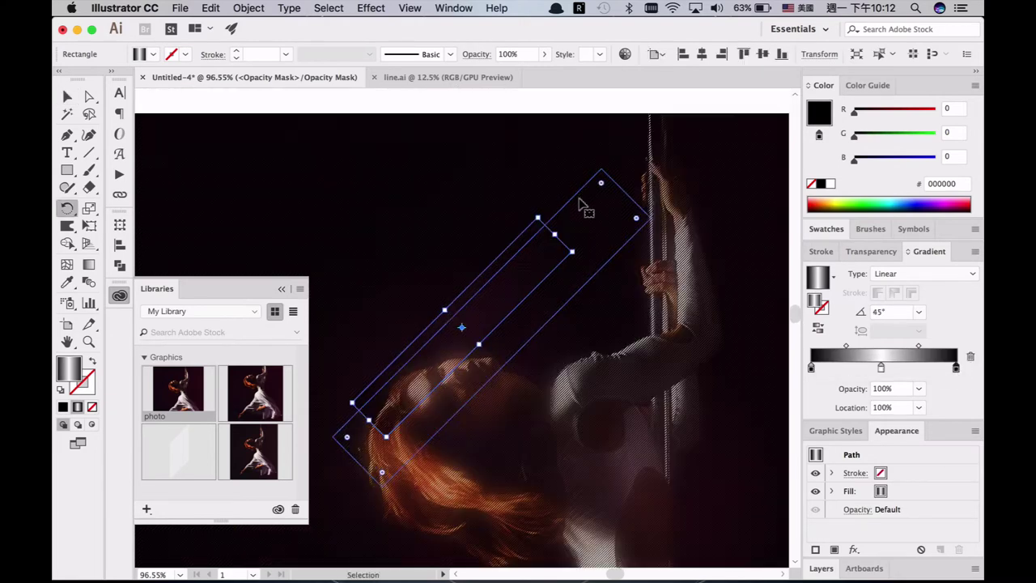
# Step: Set the diagonal gradient bar's blending mode to Screen
pyautogui.click(871, 251)
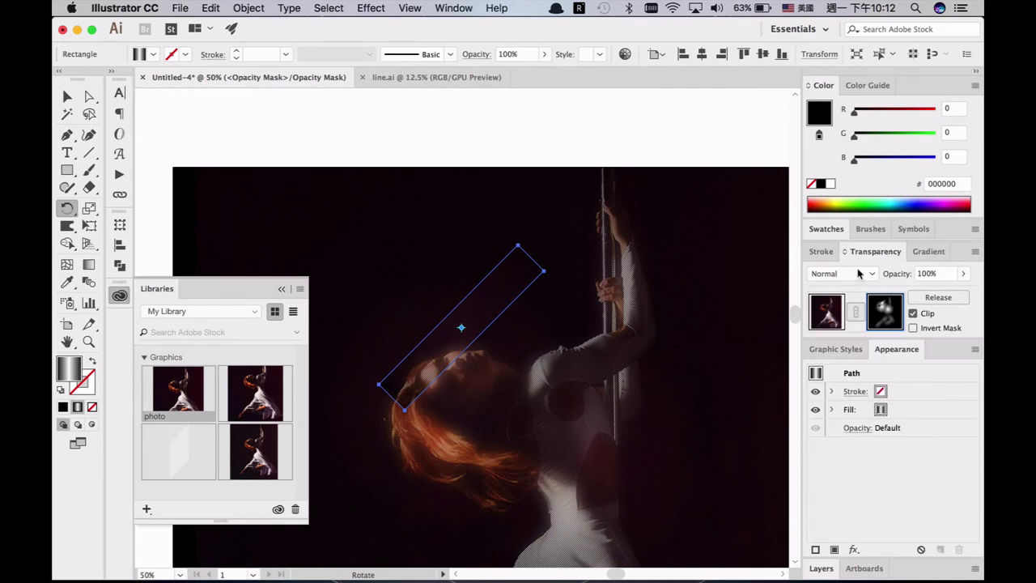
pyautogui.click(859, 274)
pyautogui.click(845, 379)
# Step: Place narrowed copies of the diagonal bar across the dancer's torso, the front edge of the skirt and the bent leg
pyautogui.press('v')
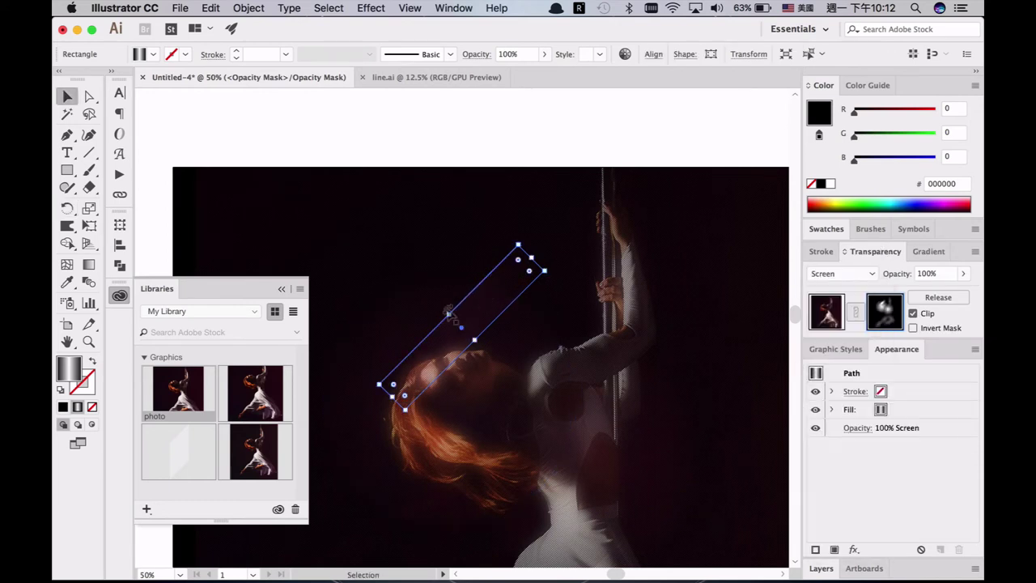
pyautogui.moveTo(447, 313); pyautogui.dragTo(647, 388)
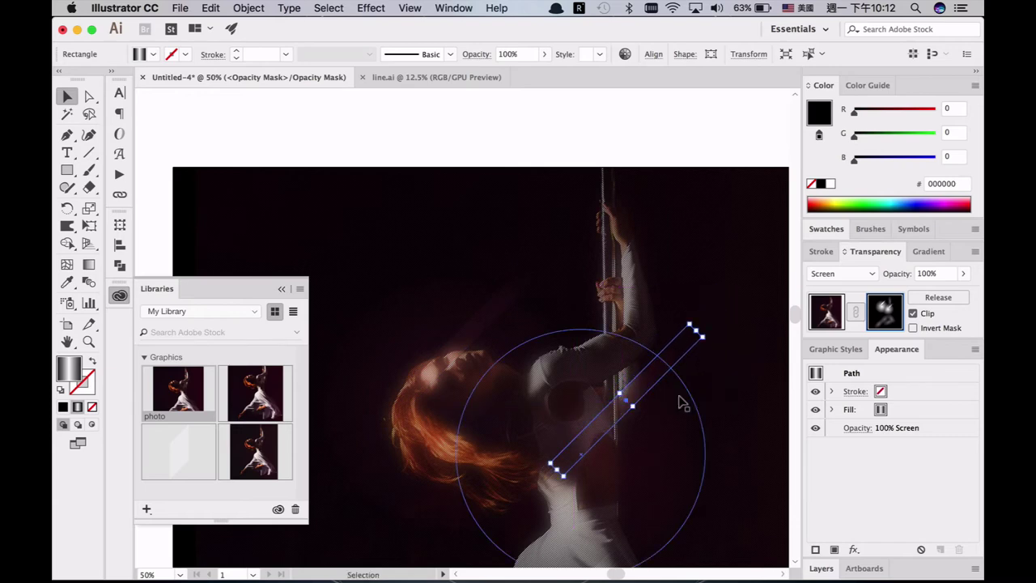
pyautogui.scroll(-5, 679, 397)
pyautogui.moveTo(697, 203); pyautogui.dragTo(549, 411)
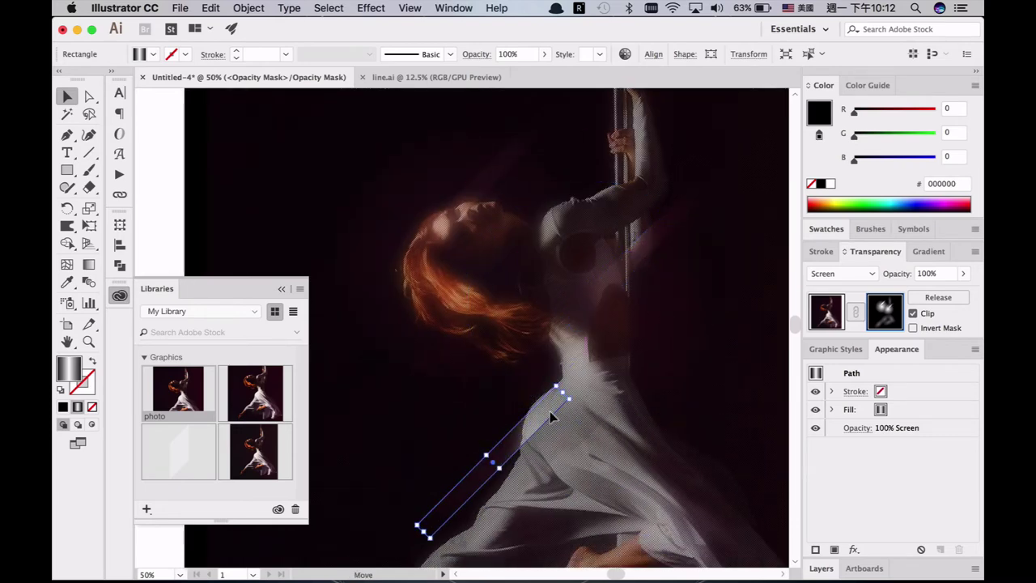
pyautogui.scroll(-5, 549, 413)
pyautogui.moveTo(501, 278); pyautogui.dragTo(647, 409)
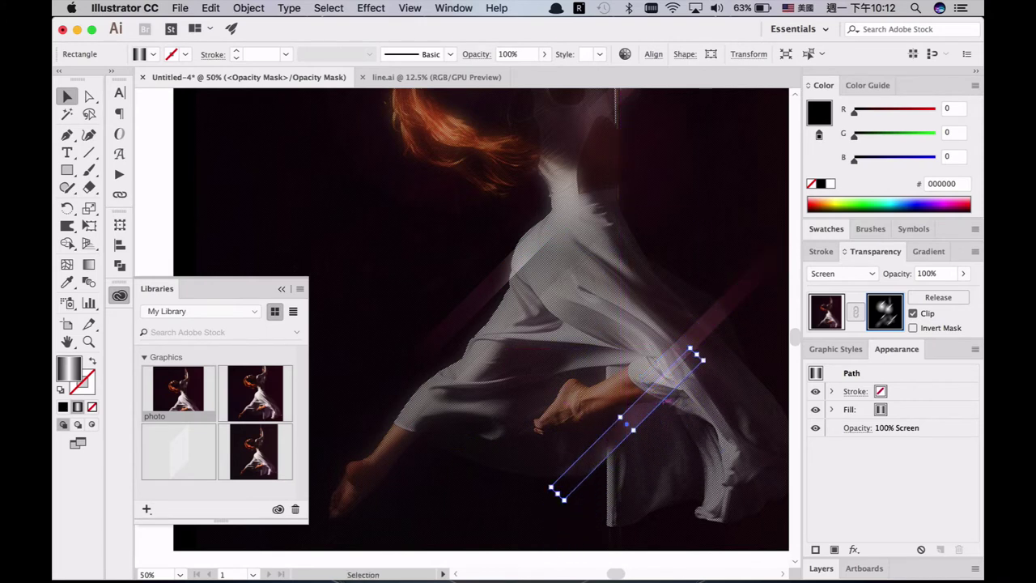
# Step: Place a thinner copy of the diagonal bar above the bent knee and undo a trial rotation of it
pyautogui.moveTo(695, 358); pyautogui.dragTo(712, 229)
pyautogui.moveTo(661, 279)
pyautogui.mouseDown()
pyautogui.moveTo(652, 228)
pyautogui.moveTo(666, 284)
pyautogui.mouseUp()
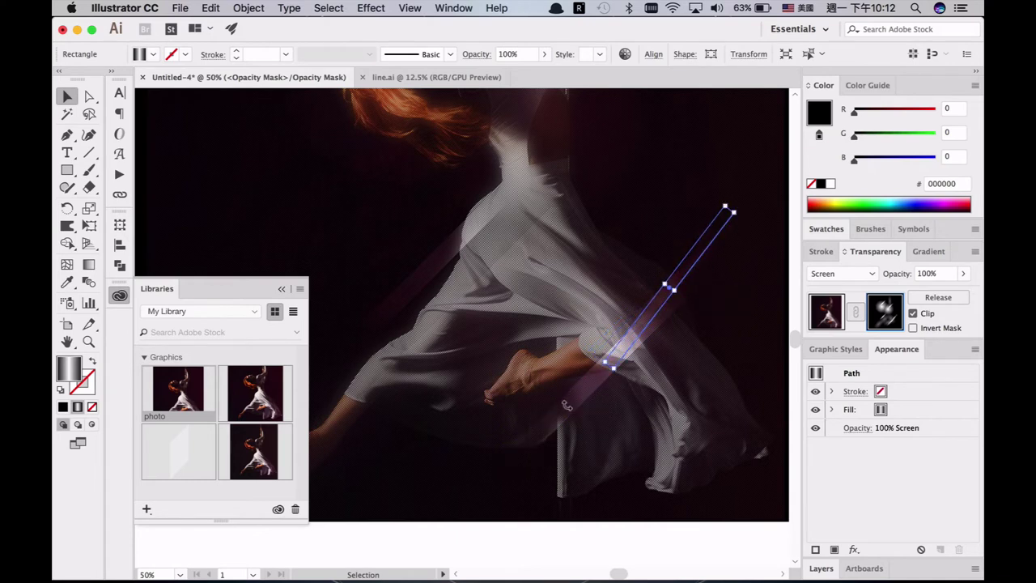
pyautogui.moveTo(742, 220); pyautogui.dragTo(746, 224)
pyautogui.press('super+z')
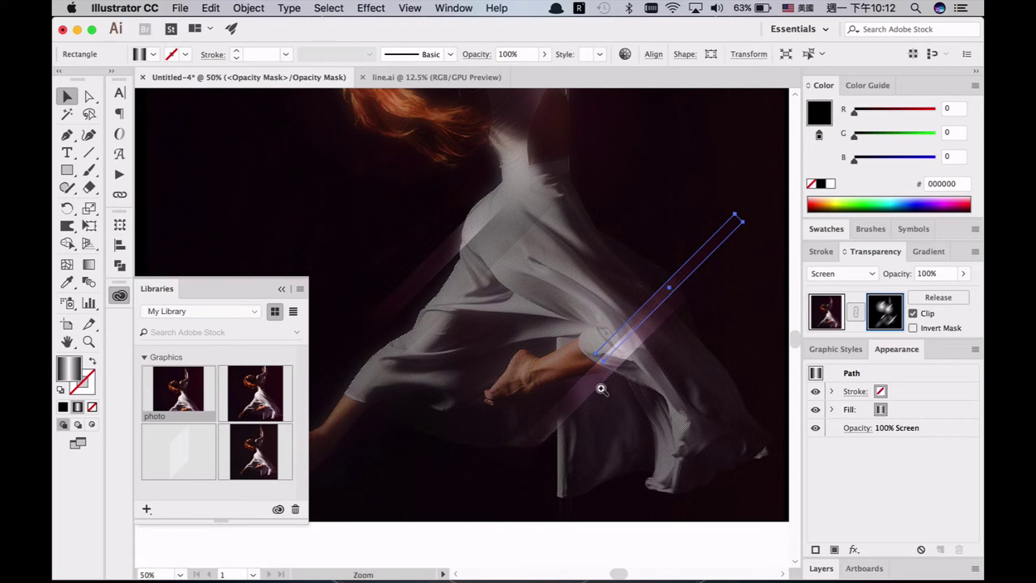
# Step: Duplicate the thin bar along the dancer's extended leg and make the copy slimmer
pyautogui.press('super+minus')
pyautogui.click(635, 366)
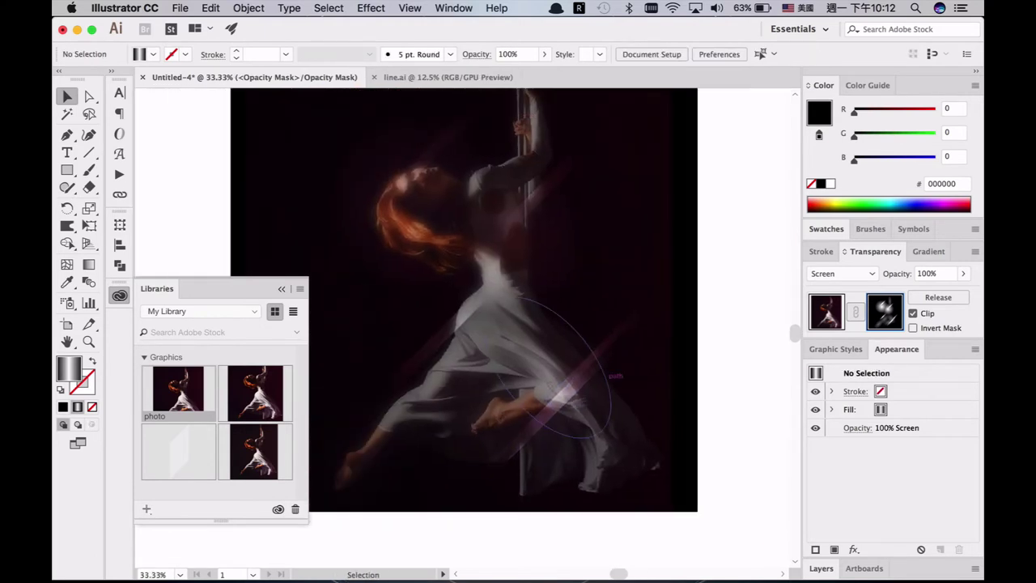
pyautogui.moveTo(532, 443); pyautogui.dragTo(380, 466)
pyautogui.moveTo(396, 429); pyautogui.dragTo(402, 434)
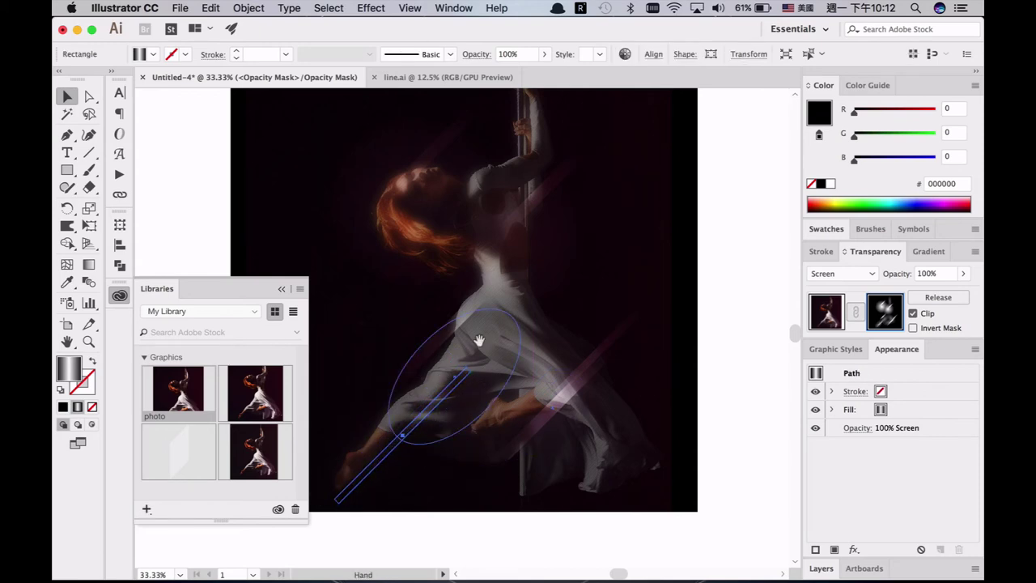
# Step: Duplicate the slim leg bar over the middle of the skirt and deselect it
pyautogui.moveTo(553, 432); pyautogui.dragTo(638, 479)
pyautogui.moveTo(580, 366); pyautogui.dragTo(668, 472)
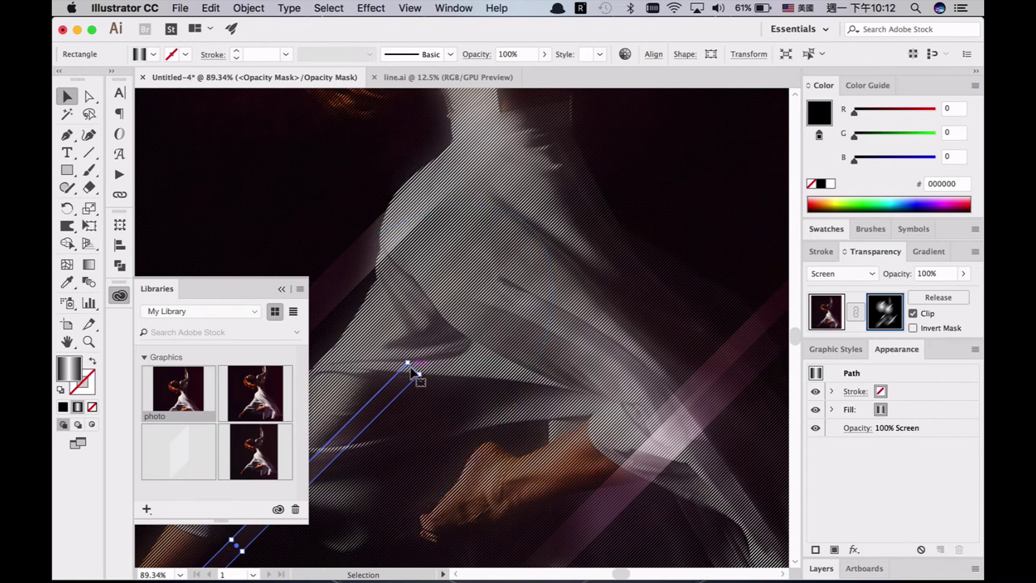
pyautogui.moveTo(413, 369); pyautogui.dragTo(684, 138)
pyautogui.click(723, 208)
pyautogui.keyDown('alt'); pyautogui.keyDown('super'); pyautogui.click(615, 283); pyautogui.keyUp('super'); pyautogui.keyUp('alt')
pyautogui.keyDown('alt'); pyautogui.keyDown('super'); pyautogui.click(614, 284); pyautogui.keyUp('super'); pyautogui.keyUp('alt')
pyautogui.keyDown('alt'); pyautogui.keyDown('super'); pyautogui.click(561, 310); pyautogui.keyUp('super'); pyautogui.keyUp('alt')
# Step: Duplicate the skirt's slim bar further down along the same diagonal, toward the space between the legs
pyautogui.moveTo(488, 327); pyautogui.dragTo(752, 291)
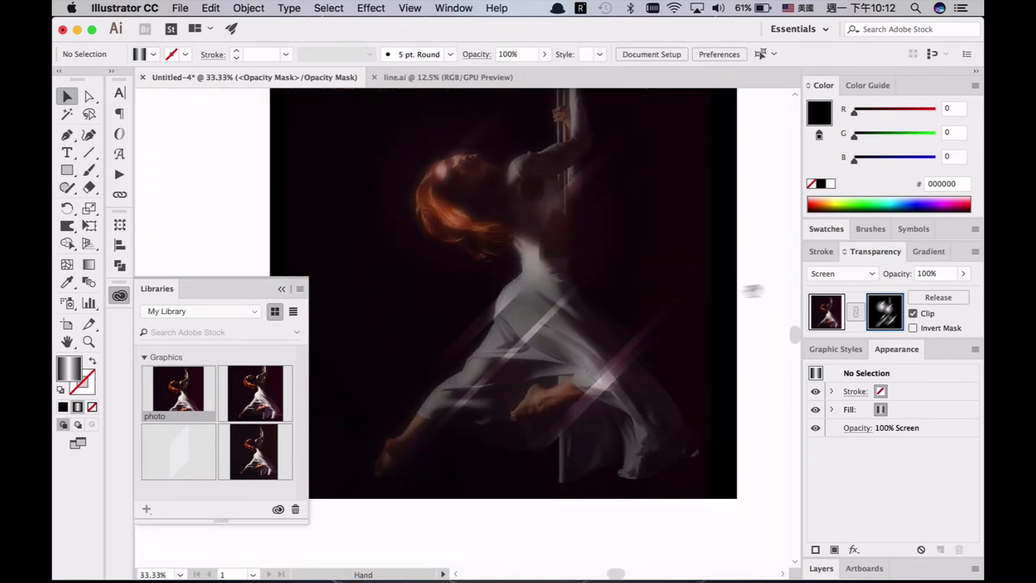
pyautogui.moveTo(613, 292); pyautogui.dragTo(645, 347)
pyautogui.moveTo(578, 387); pyautogui.dragTo(528, 441)
pyautogui.click(584, 447)
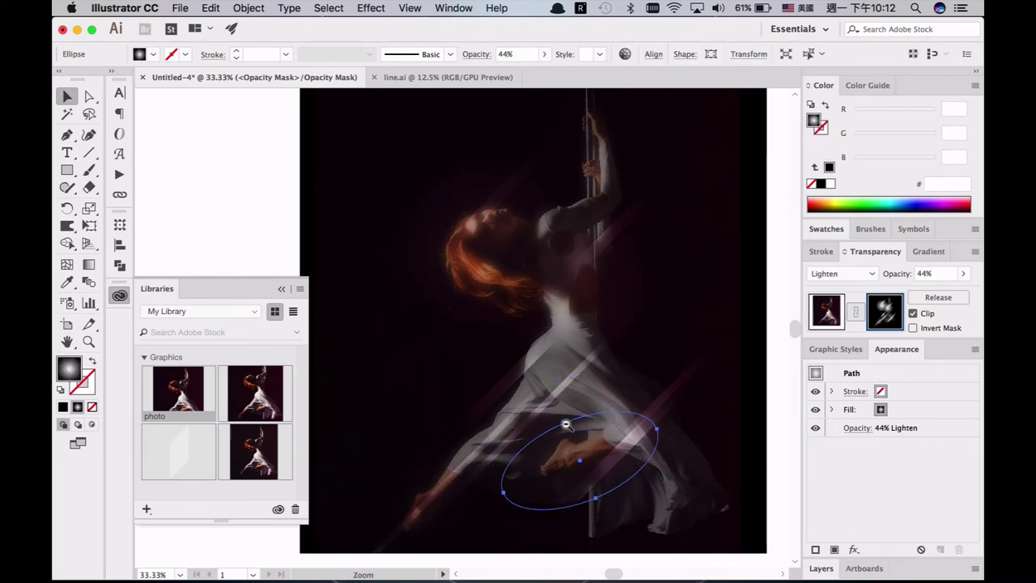
# Step: Examine the light streaks on the whole figure and closely around the dancer's head and torso
pyautogui.keyDown('alt'); pyautogui.keyDown('super'); pyautogui.click(566, 423); pyautogui.keyUp('super'); pyautogui.keyUp('alt')
pyautogui.moveTo(601, 275); pyautogui.dragTo(675, 370)
pyautogui.click(701, 343)
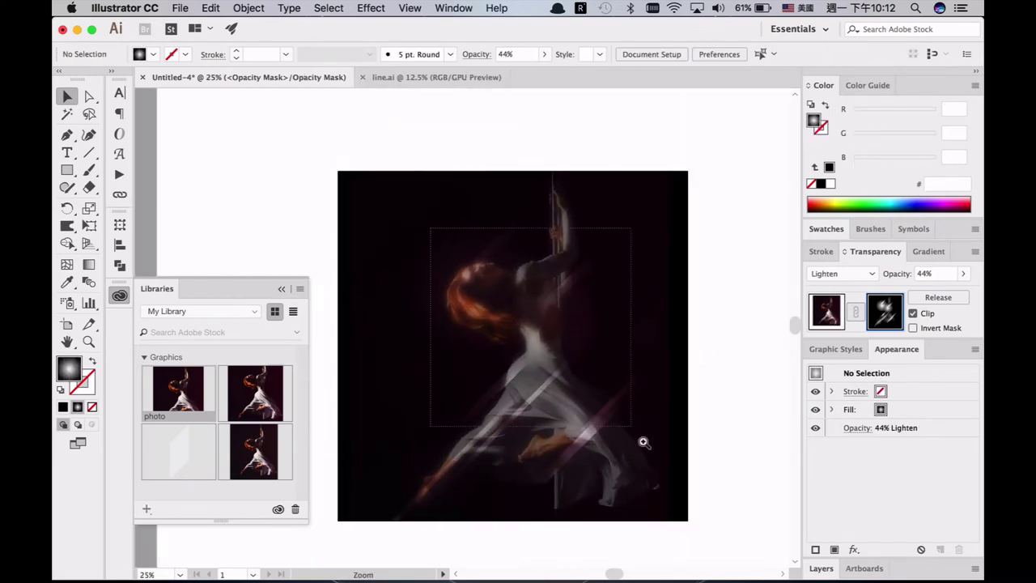
pyautogui.moveTo(642, 441); pyautogui.dragTo(743, 522)
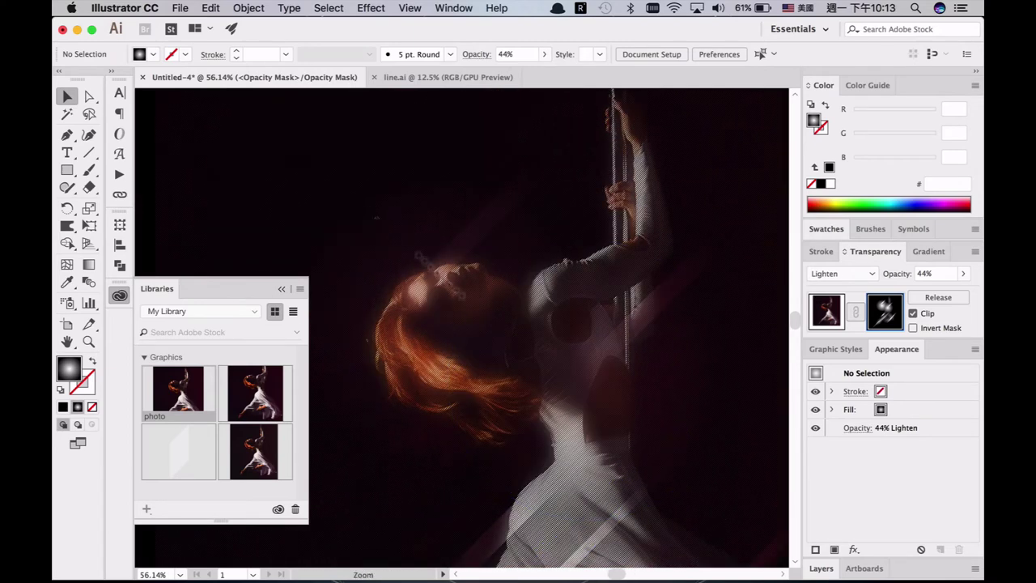
pyautogui.moveTo(405, 227); pyautogui.dragTo(576, 409)
pyautogui.moveTo(514, 293); pyautogui.dragTo(611, 325)
pyautogui.keyDown('alt'); pyautogui.keyDown('super'); pyautogui.click(571, 291); pyautogui.keyUp('super'); pyautogui.keyUp('alt')
pyautogui.keyDown('alt'); pyautogui.keyDown('super'); pyautogui.click(571, 292); pyautogui.keyUp('super'); pyautogui.keyUp('alt')
pyautogui.moveTo(453, 324); pyautogui.dragTo(633, 205)
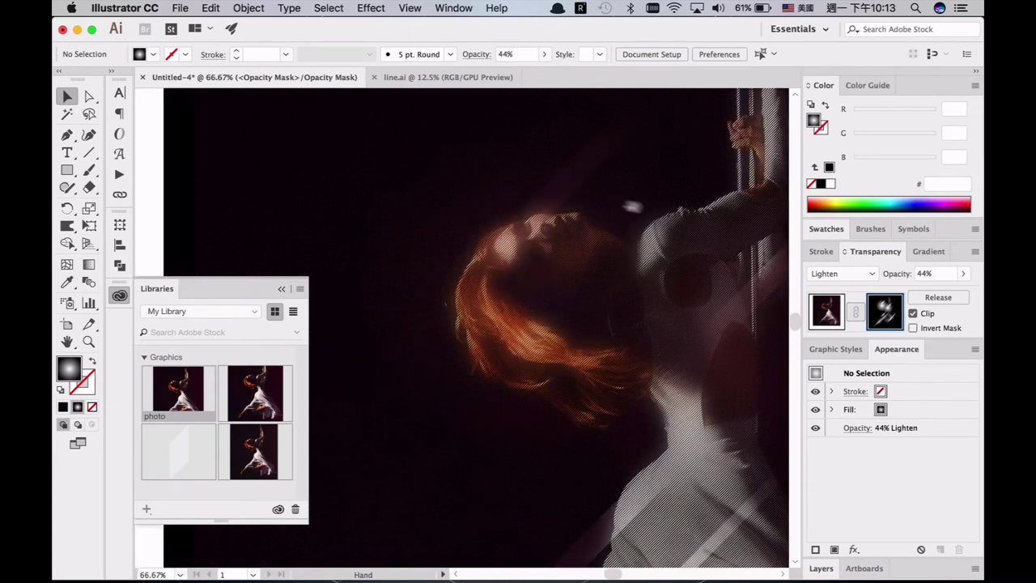
# Step: Duplicate the streak above the head to just below the hair and return from the opacity mask to the artwork
pyautogui.moveTo(590, 168); pyautogui.dragTo(733, 359)
pyautogui.click(826, 324)
pyautogui.keyDown('alt'); pyautogui.keyDown('super'); pyautogui.click(631, 364); pyautogui.keyUp('super'); pyautogui.keyUp('alt')
pyautogui.keyDown('alt'); pyautogui.keyDown('super'); pyautogui.click(631, 363); pyautogui.keyUp('super'); pyautogui.keyUp('alt')
pyautogui.keyDown('alt'); pyautogui.keyDown('super'); pyautogui.click(631, 363); pyautogui.keyUp('super'); pyautogui.keyUp('alt')
pyautogui.click(634, 363)
pyautogui.moveTo(596, 349); pyautogui.dragTo(694, 345)
pyautogui.keyDown('super'); pyautogui.click(731, 465); pyautogui.keyUp('super')
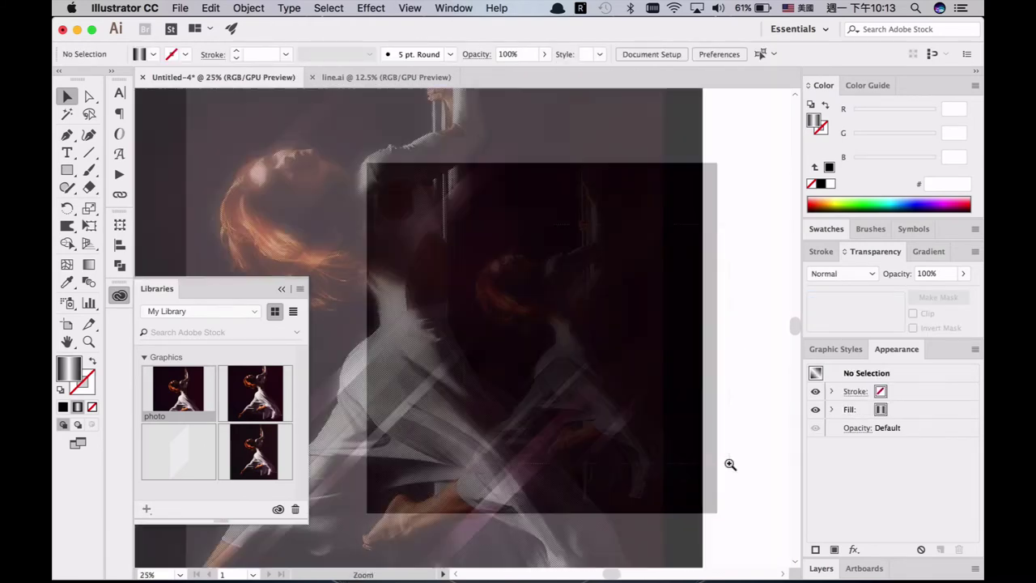
# Step: Draw a long, thin gradient-filled rectangle on the artwork in the dark area beside the dancer's head
pyautogui.moveTo(524, 348); pyautogui.dragTo(679, 412)
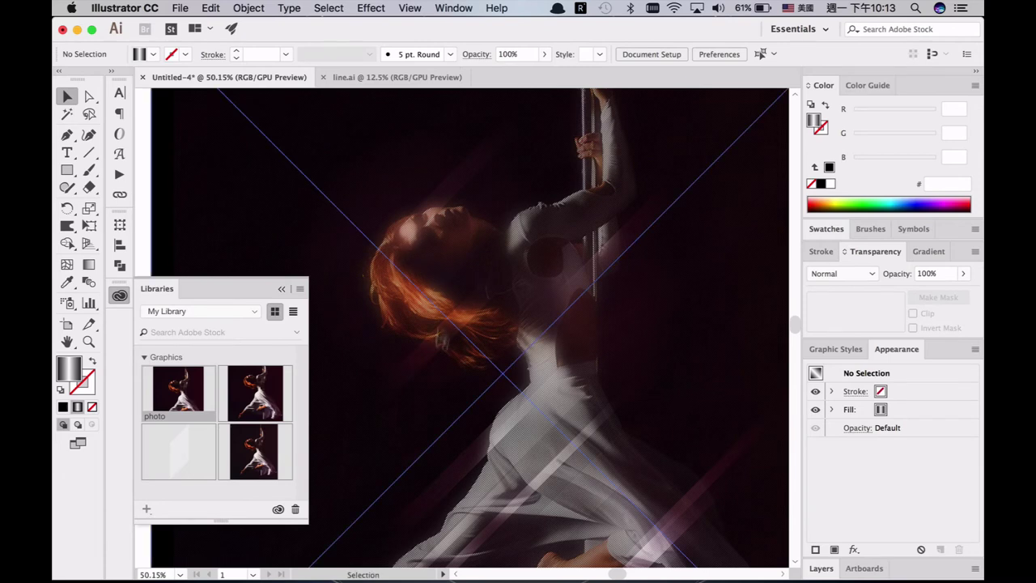
pyautogui.click(67, 170)
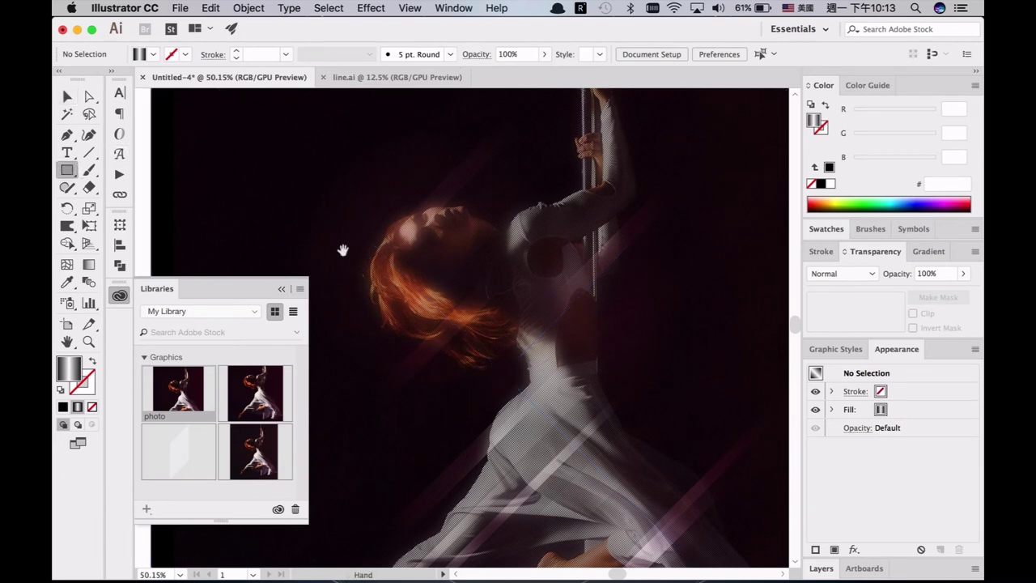
pyautogui.moveTo(342, 248); pyautogui.dragTo(531, 302)
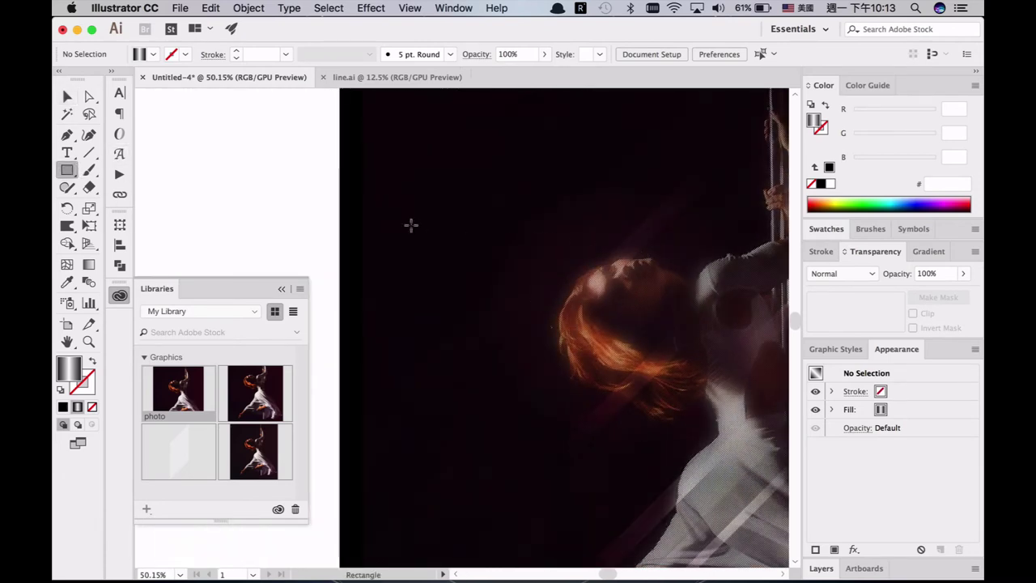
pyautogui.moveTo(385, 222); pyautogui.dragTo(542, 242)
pyautogui.moveTo(330, 178); pyautogui.dragTo(597, 294)
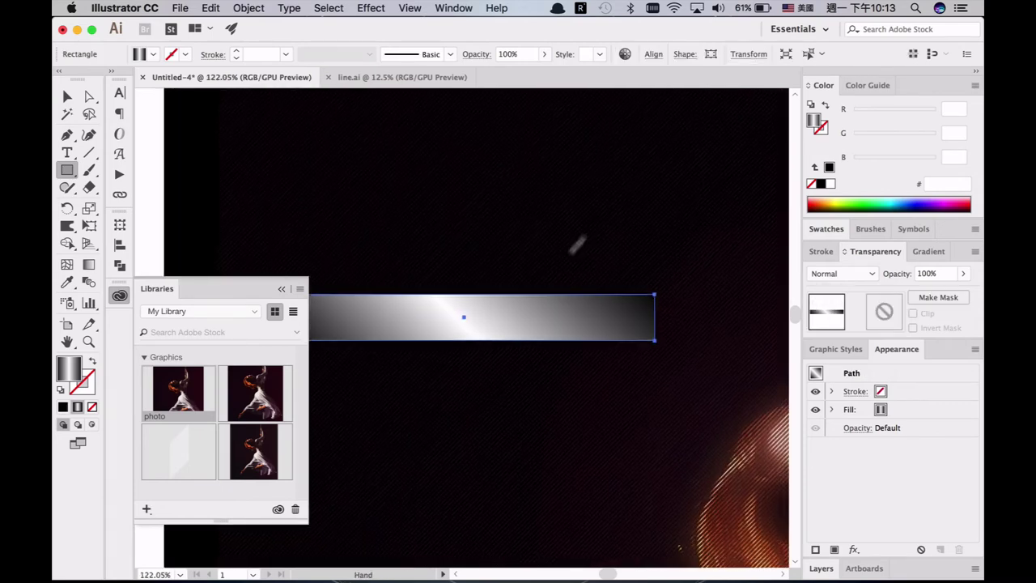
pyautogui.moveTo(575, 241); pyautogui.dragTo(658, 125)
# Step: Set the new rectangle's linear gradient angle to 0°
pyautogui.click(920, 254)
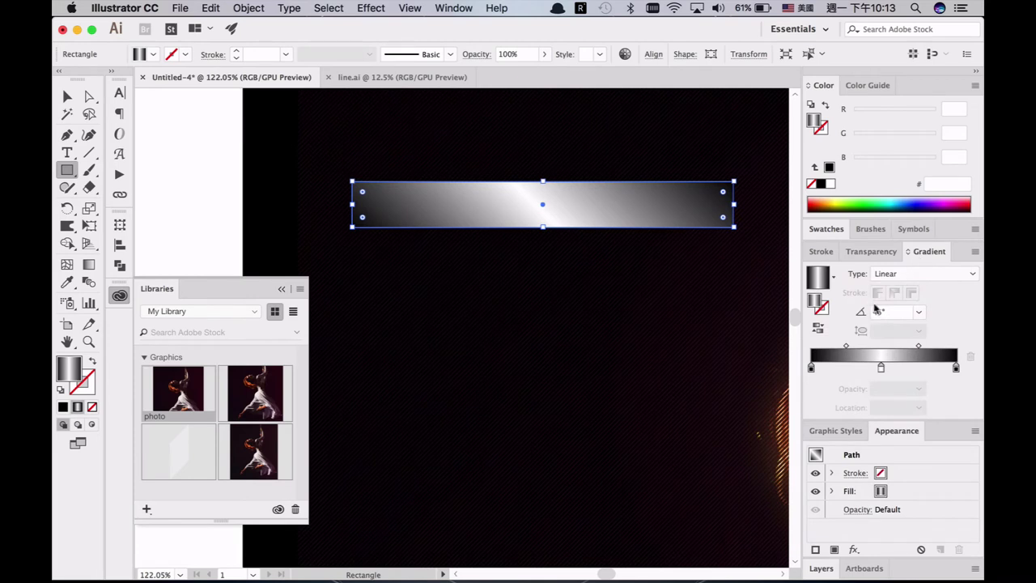
pyautogui.write('0')
pyautogui.press('Return')
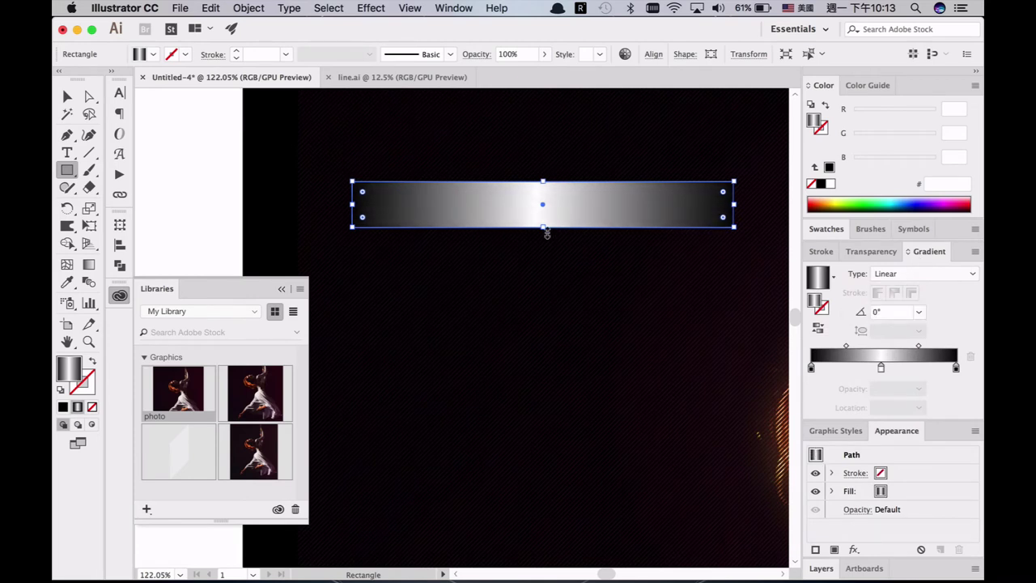
pyautogui.press('v')
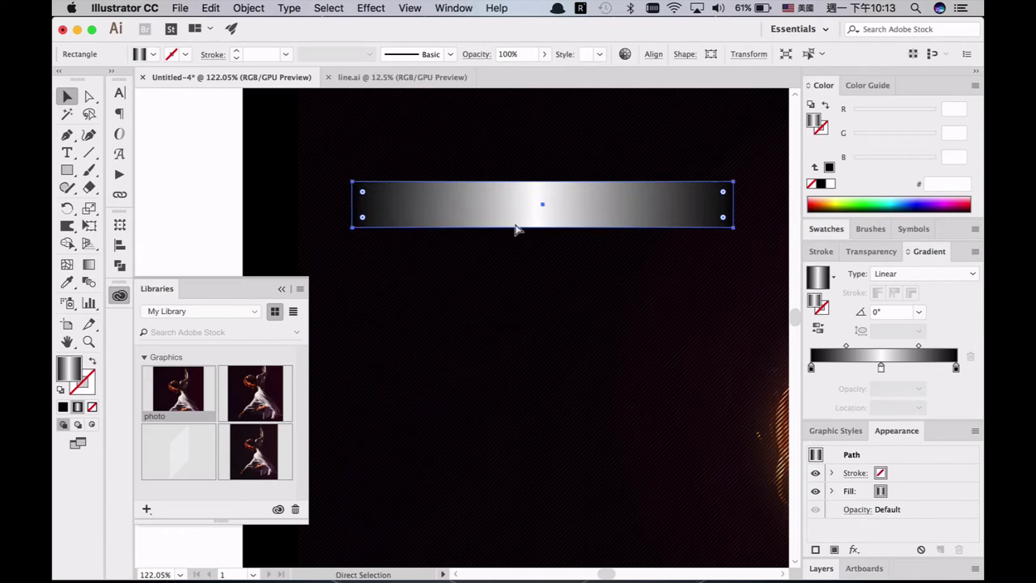
# Step: Cover the gradient rectangle with a same-size rectangle filled with white FFFFFF, lock the artwork behind, and select both rectangles
pyautogui.click(828, 185)
pyautogui.click(298, 219)
pyautogui.press('super+2')
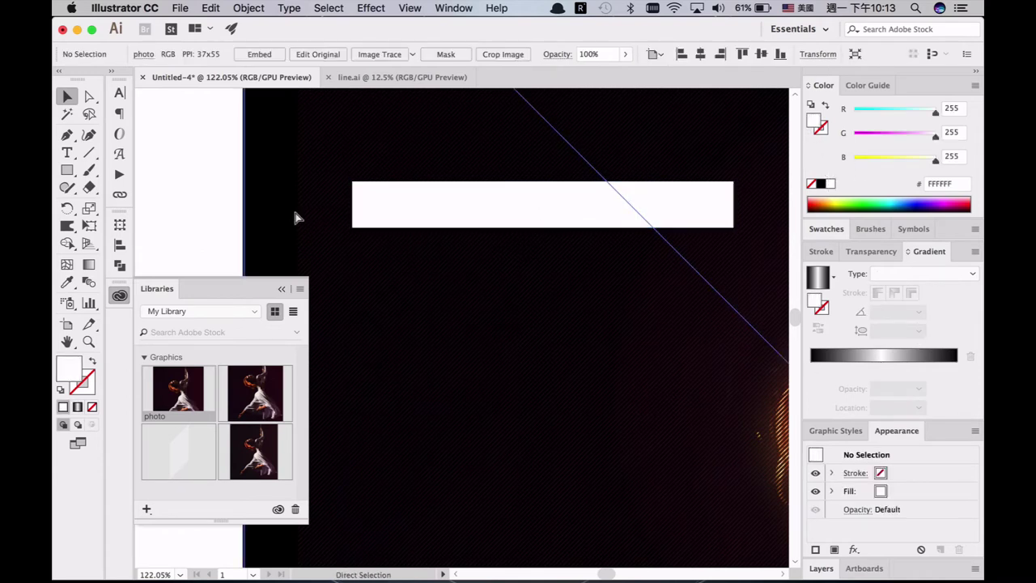
pyautogui.click(283, 203)
pyautogui.press('super+2')
pyautogui.click(356, 187)
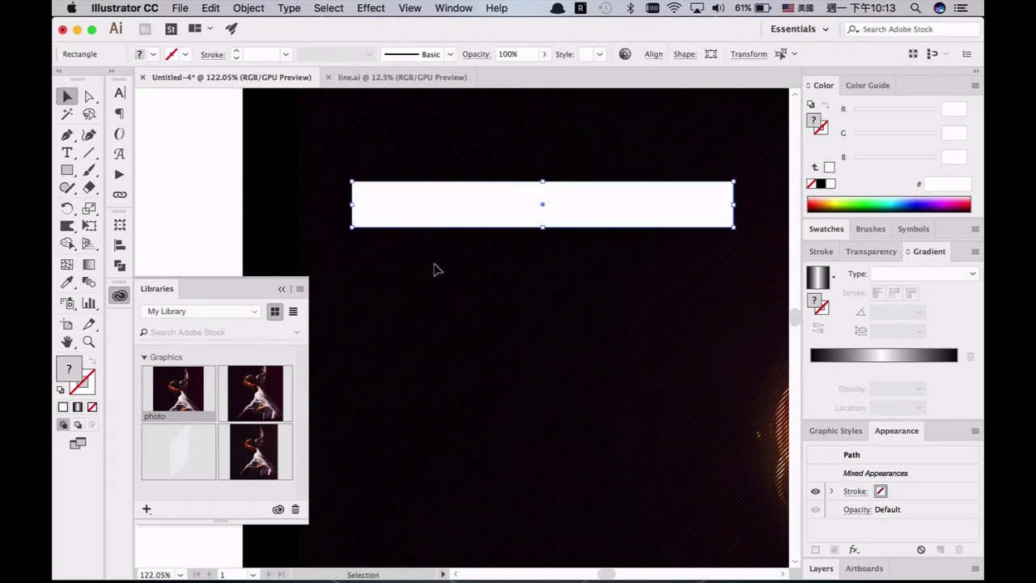
pyautogui.click(874, 251)
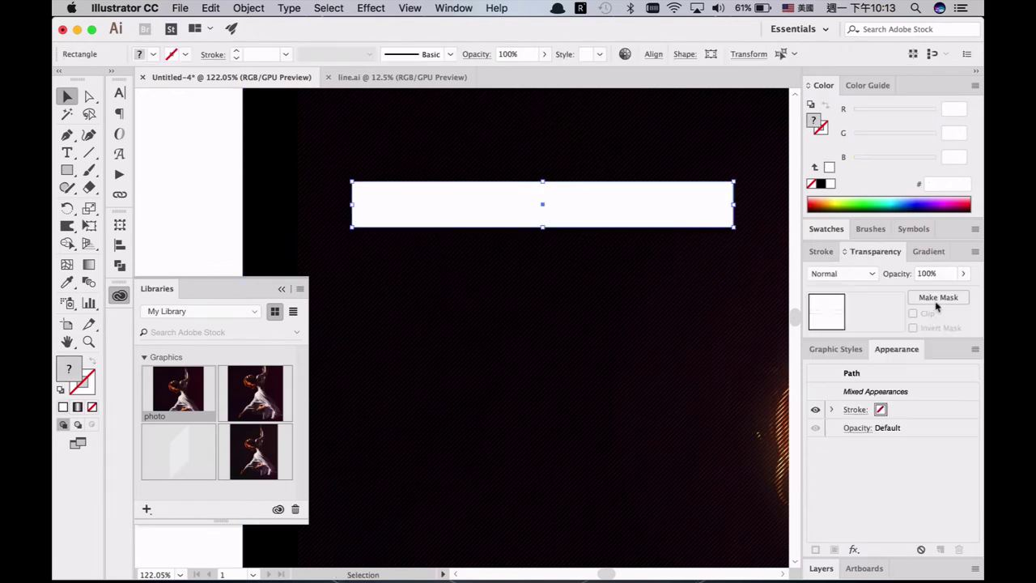
pyautogui.click(938, 297)
pyautogui.click(900, 305)
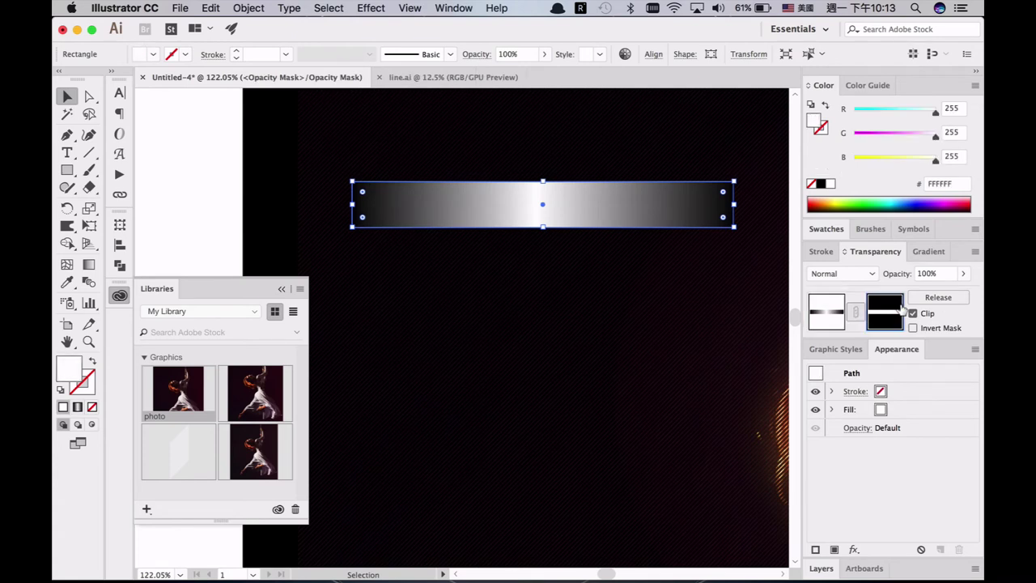
pyautogui.press('super+z')
pyautogui.press('super+z')
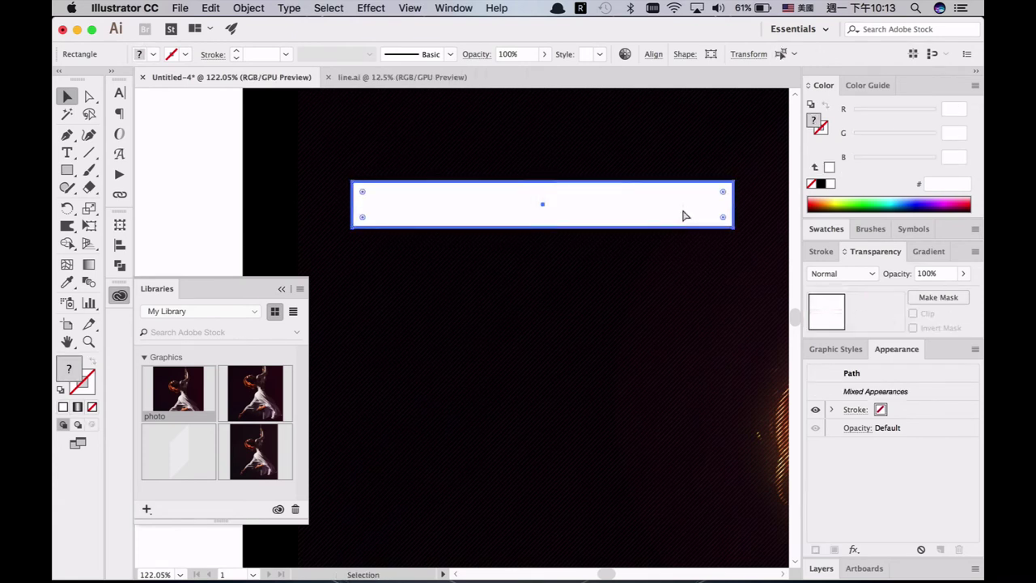
# Step: Send the white rectangle behind the gradient one, make an opacity mask from the pair, and return to the artwork
pyautogui.click(528, 283)
pyautogui.moveTo(555, 195); pyautogui.dragTo(555, 225)
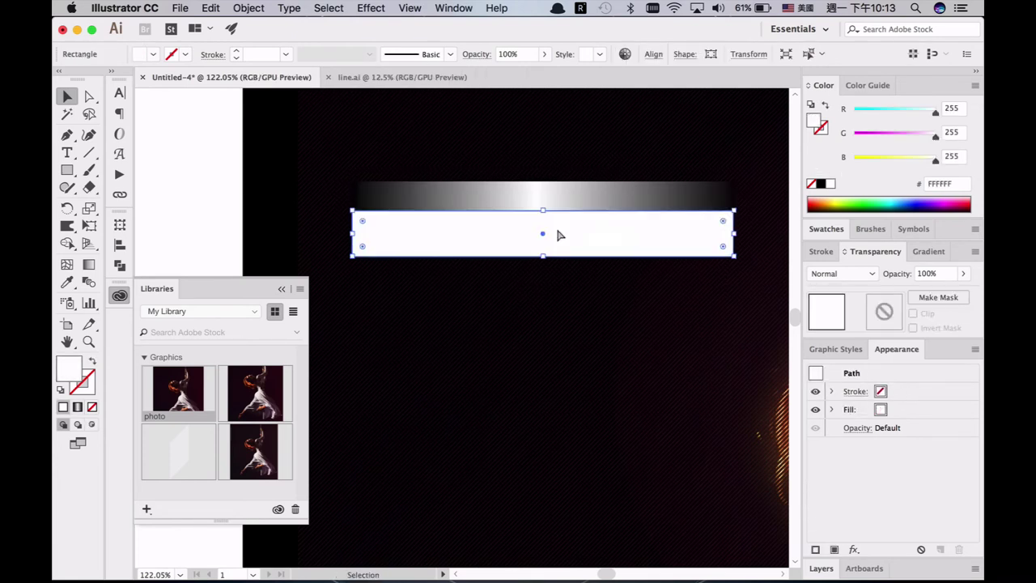
pyautogui.press('super+z')
pyautogui.press('super+z')
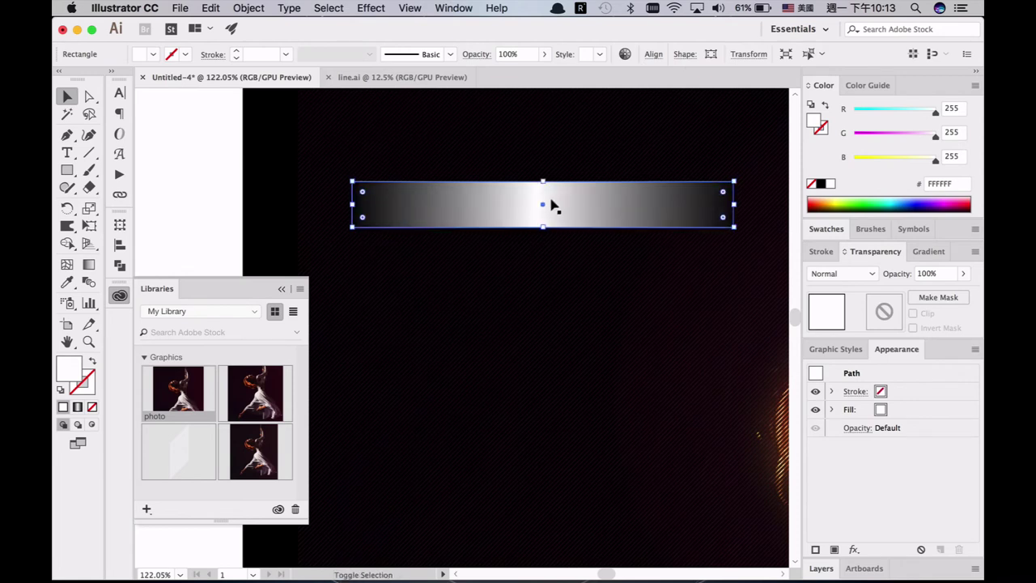
pyautogui.click(937, 298)
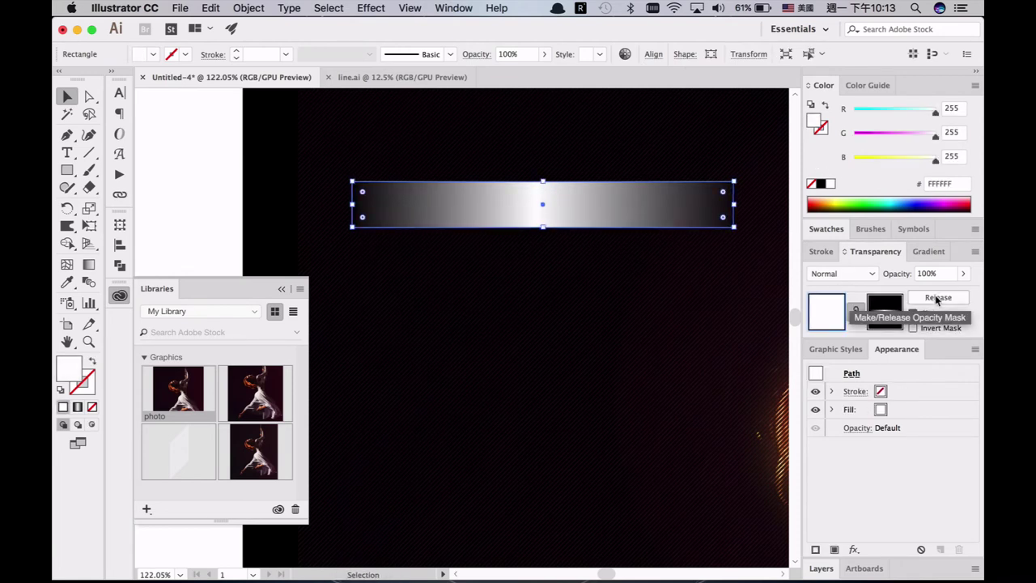
pyautogui.click(885, 312)
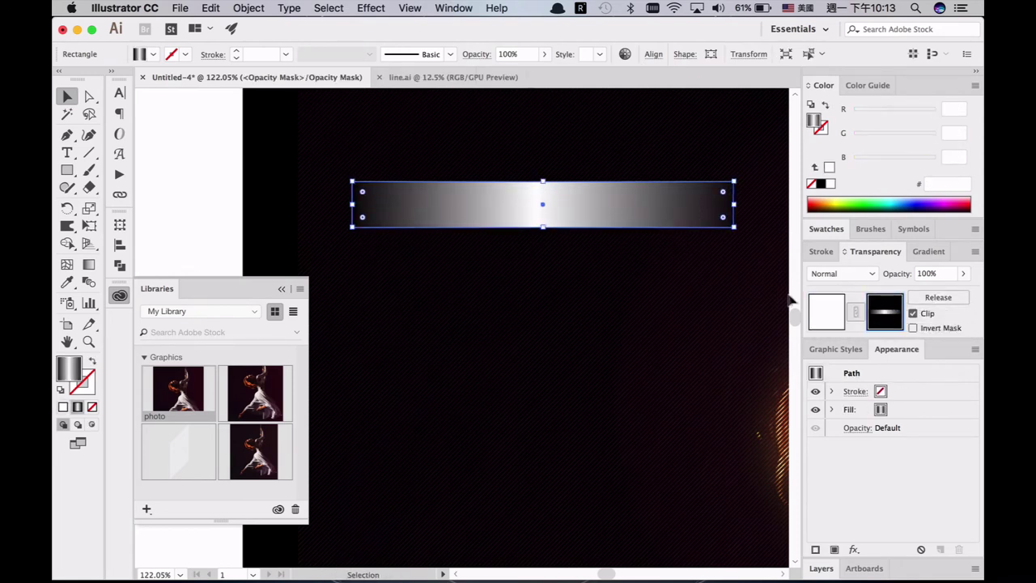
pyautogui.click(827, 314)
# Step: Move the masked rectangle from the dark background onto the dancer's hair beside the face
pyautogui.keyDown('alt'); pyautogui.keyDown('super'); pyautogui.click(596, 227); pyautogui.keyUp('super'); pyautogui.keyUp('alt')
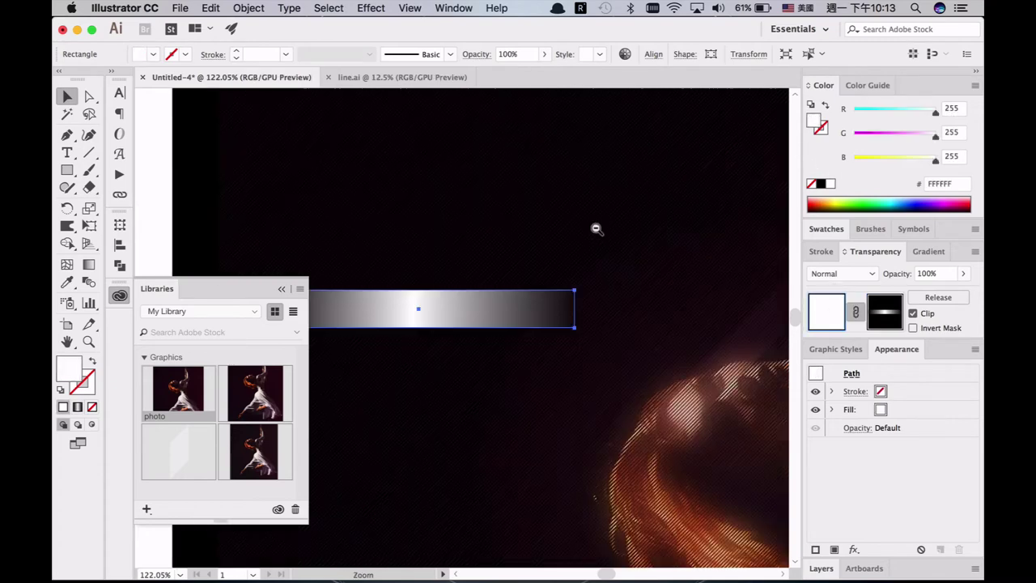
pyautogui.keyDown('alt'); pyautogui.keyDown('super'); pyautogui.click(596, 227); pyautogui.keyUp('super'); pyautogui.keyUp('alt')
pyautogui.moveTo(457, 334); pyautogui.dragTo(538, 197)
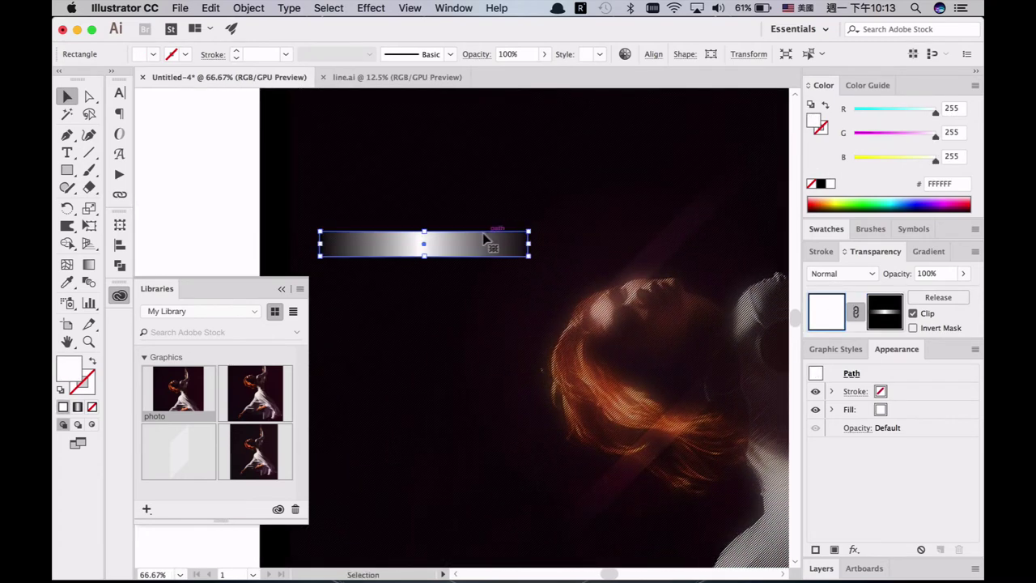
pyautogui.moveTo(485, 236); pyautogui.dragTo(582, 335)
# Step: Fill the masked rectangle with the light skin tone F7D0B2 sampled from the dancer's face
pyautogui.scroll(5, 623, 375)
pyautogui.moveTo(491, 310); pyautogui.dragTo(601, 398)
pyautogui.press('i')
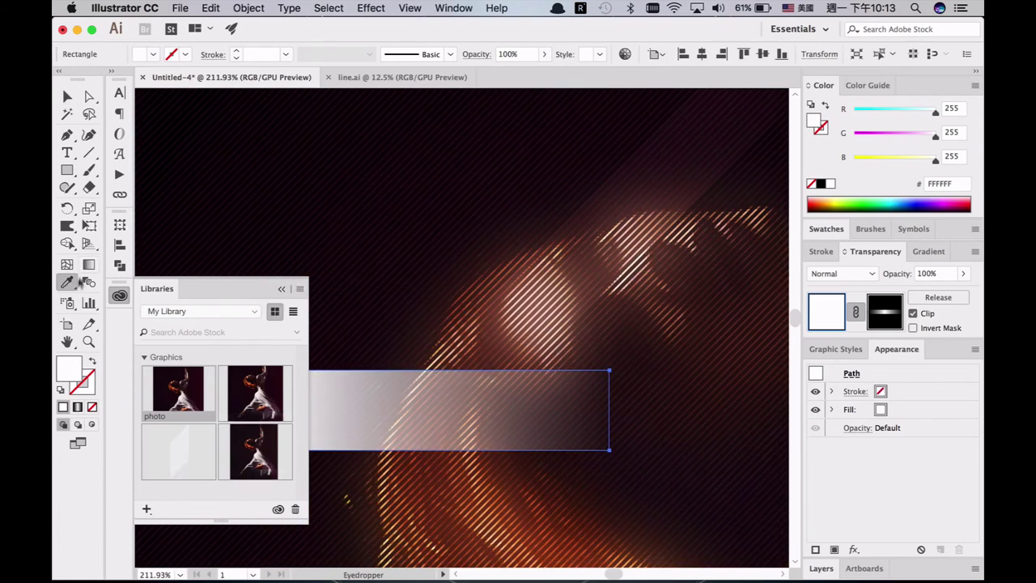
pyautogui.click(550, 281)
pyautogui.scroll(-3, 527, 347)
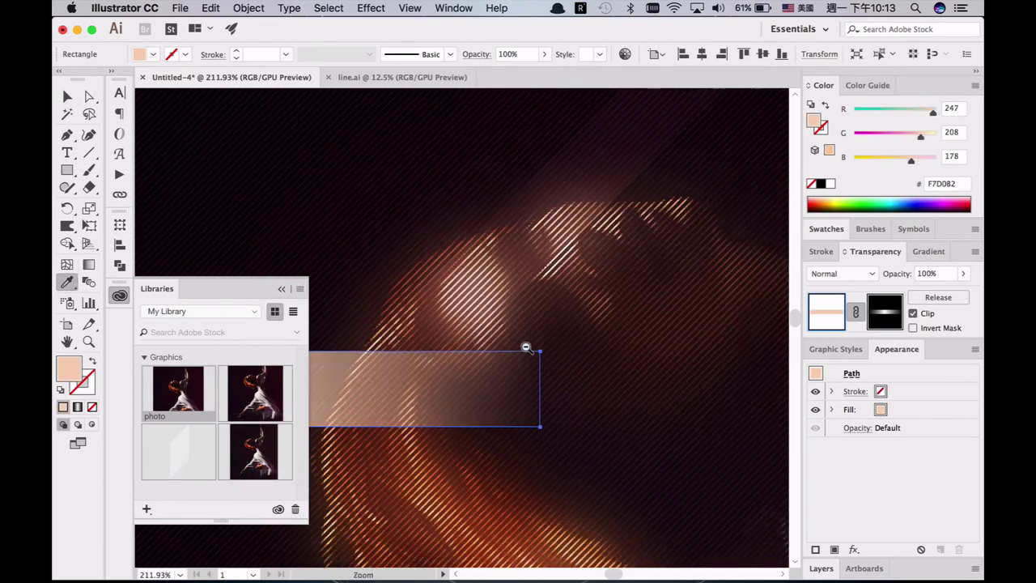
pyautogui.hscroll(-3, 444, 342)
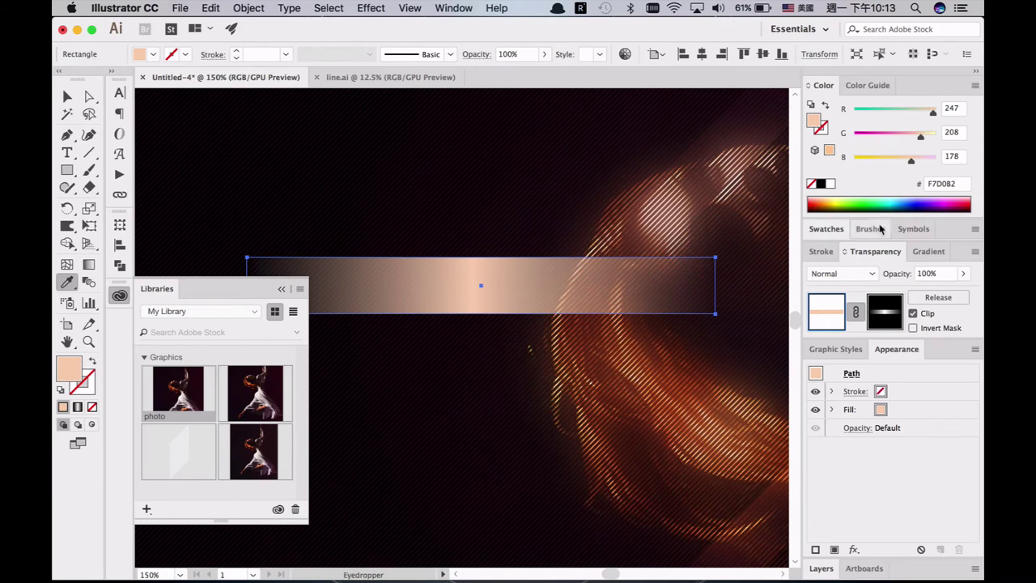
# Step: Set the streak's blend mode to Color Dodge and reshape it into a thin diagonal strip at about 45°
pyautogui.click(867, 273)
pyautogui.click(856, 389)
pyautogui.press('r')
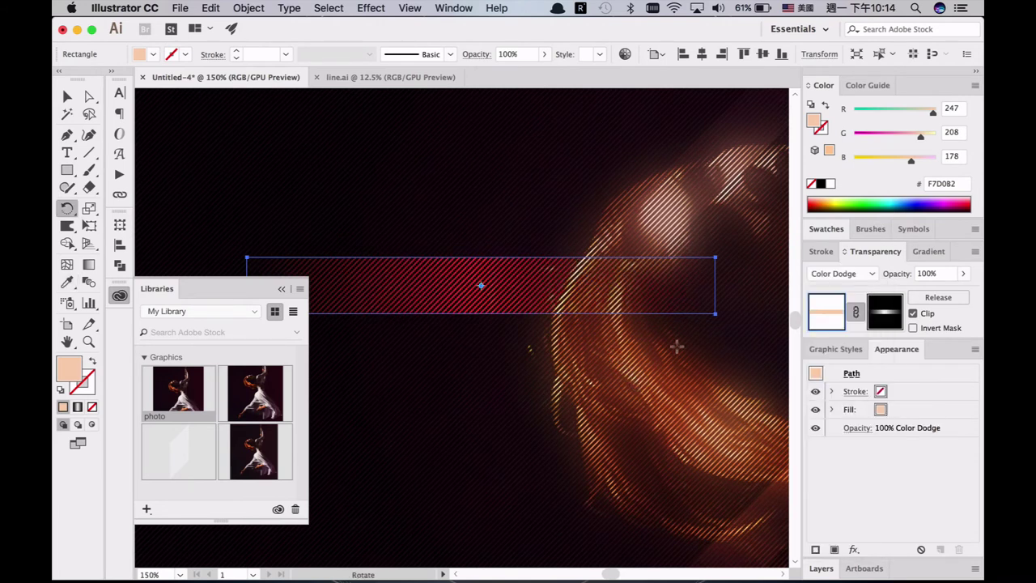
pyautogui.moveTo(676, 346)
pyautogui.mouseDown()
pyautogui.moveTo(705, 270)
pyautogui.moveTo(664, 198)
pyautogui.mouseUp()
pyautogui.press('v')
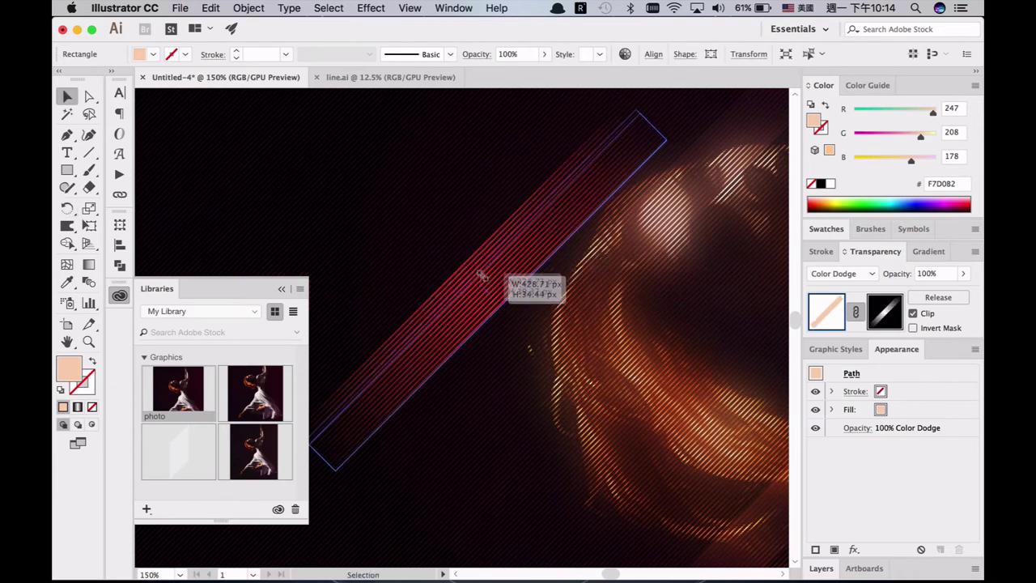
pyautogui.moveTo(481, 275); pyautogui.dragTo(493, 296)
# Step: Shift the thin streak onto the edge of the hair, trying Screen blending and switching it to Overlay
pyautogui.click(844, 273)
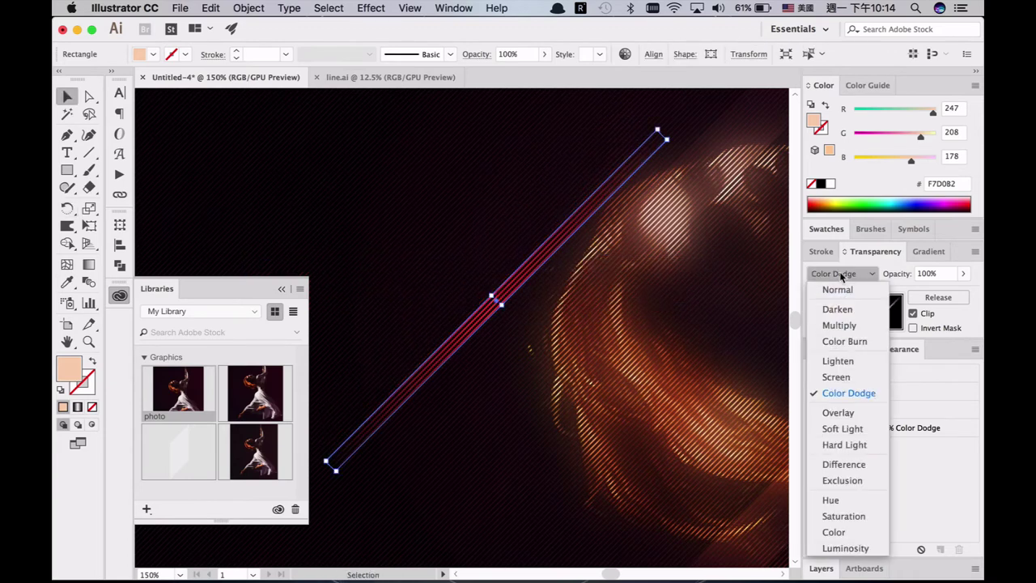
pyautogui.click(836, 376)
pyautogui.moveTo(539, 272); pyautogui.dragTo(620, 273)
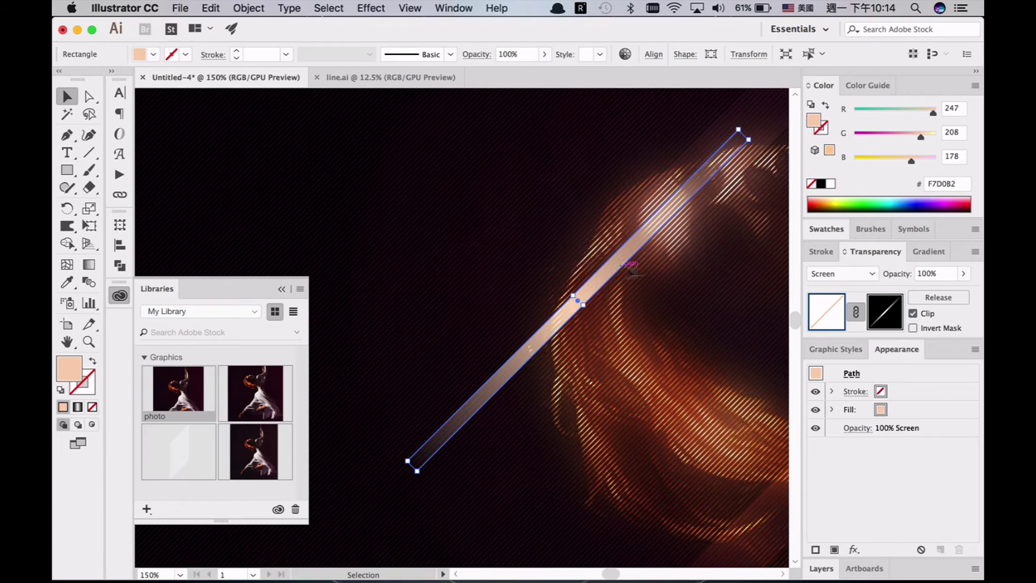
pyautogui.click(868, 273)
pyautogui.click(856, 418)
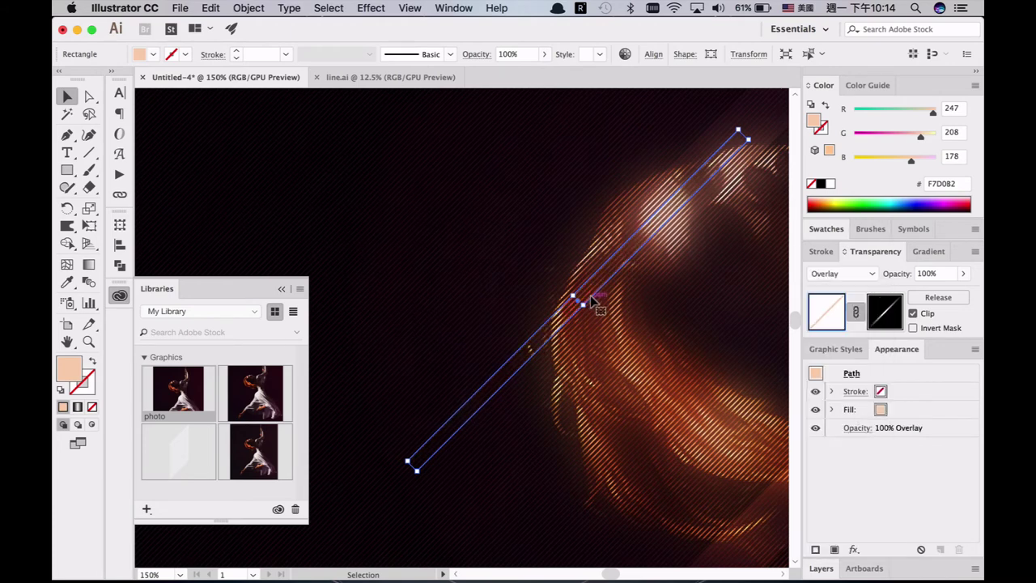
# Step: Move the thin streak across the middle of the dancer's hair
pyautogui.moveTo(591, 299); pyautogui.dragTo(583, 268)
pyautogui.keyDown('alt'); pyautogui.keyDown('super'); pyautogui.click(612, 301); pyautogui.keyUp('super'); pyautogui.keyUp('alt')
pyautogui.keyDown('alt'); pyautogui.keyDown('super'); pyautogui.click(607, 304); pyautogui.keyUp('super'); pyautogui.keyUp('alt')
pyautogui.moveTo(605, 304); pyautogui.dragTo(734, 219)
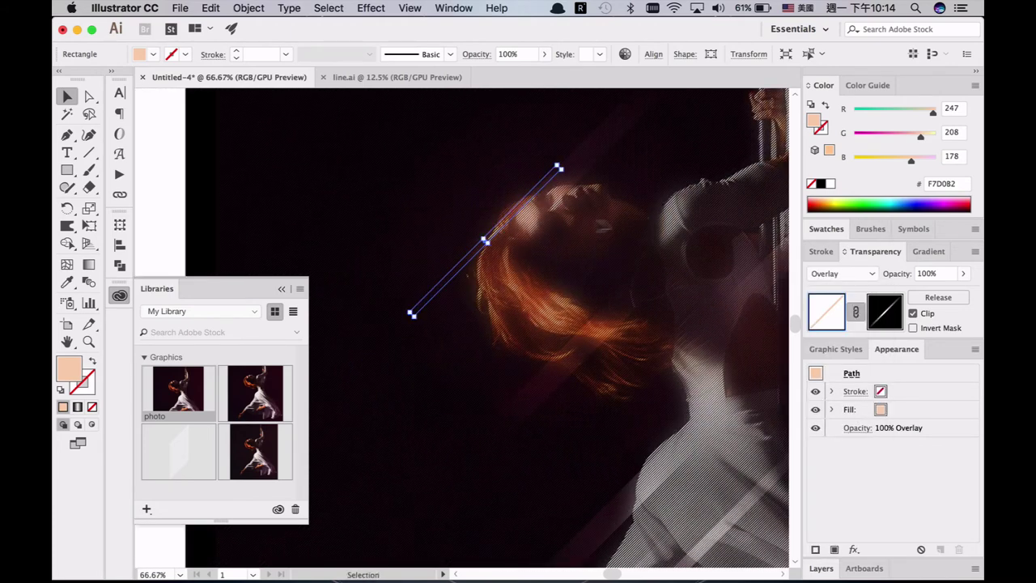
pyautogui.moveTo(513, 218); pyautogui.dragTo(591, 294)
# Step: Try Lighten blending on the hair streak and set its blend mode to Soft Light
pyautogui.click(859, 275)
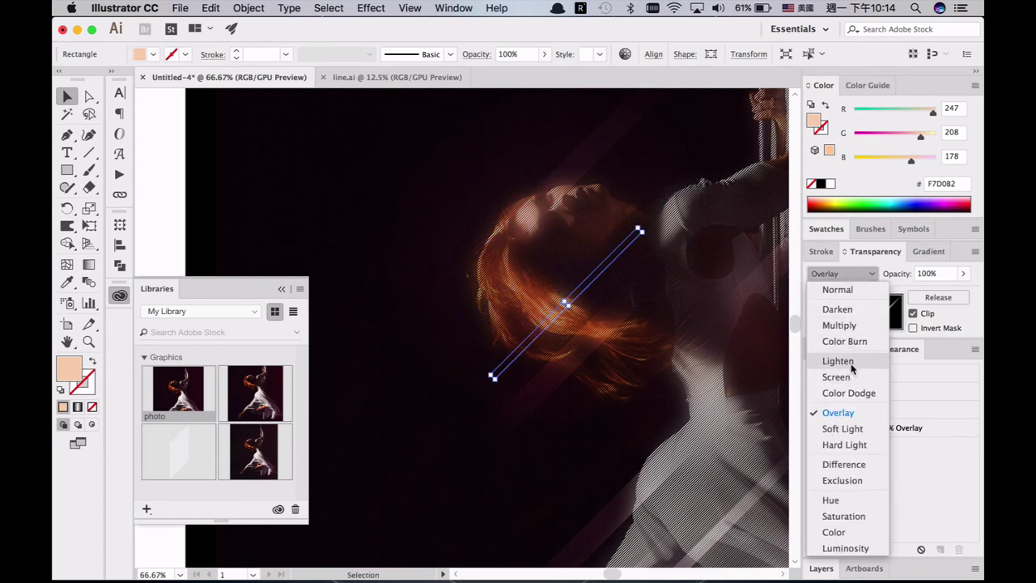
pyautogui.click(853, 359)
pyautogui.click(835, 275)
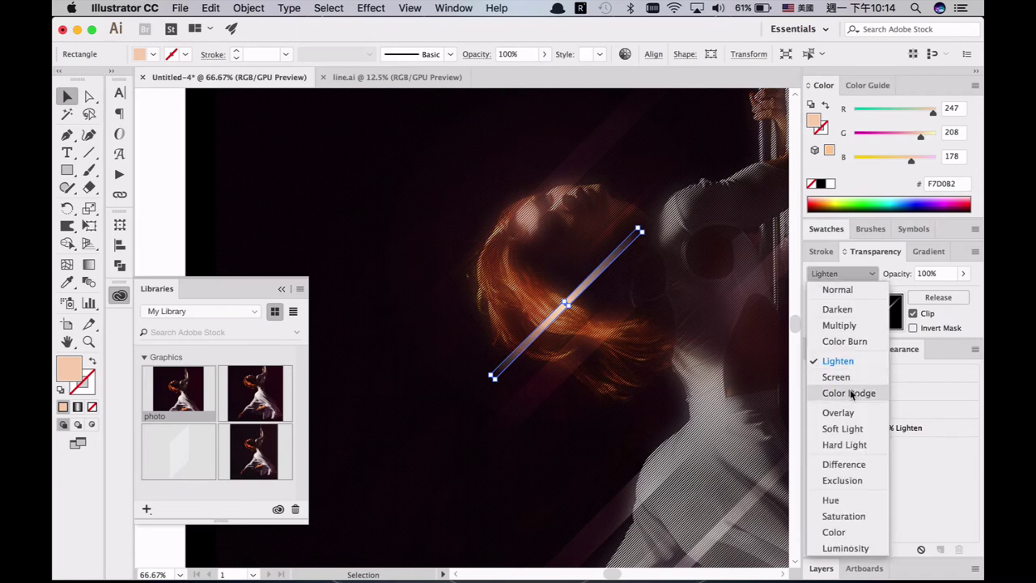
pyautogui.click(853, 428)
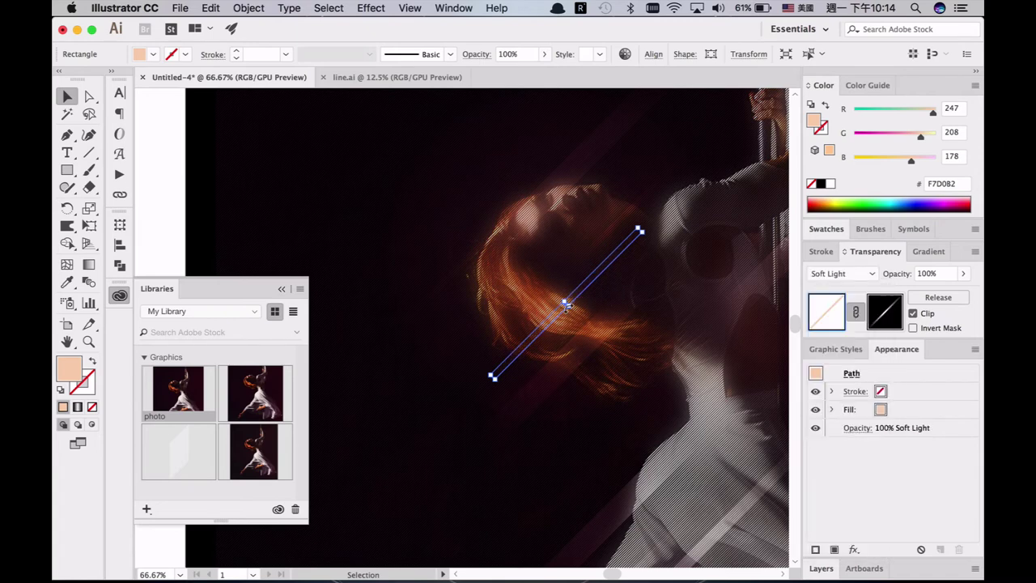
# Step: Widen the streak across the hair, fill it with the orange F6A454 sampled from the hair, and deselect it
pyautogui.keyDown('super'); pyautogui.click(619, 361); pyautogui.keyUp('super')
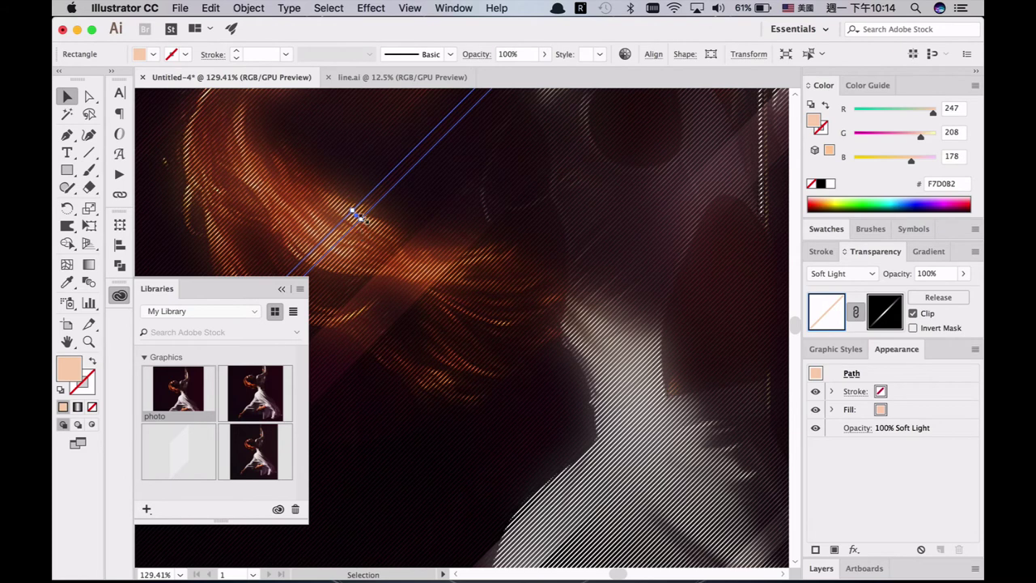
pyautogui.moveTo(356, 215); pyautogui.dragTo(527, 237)
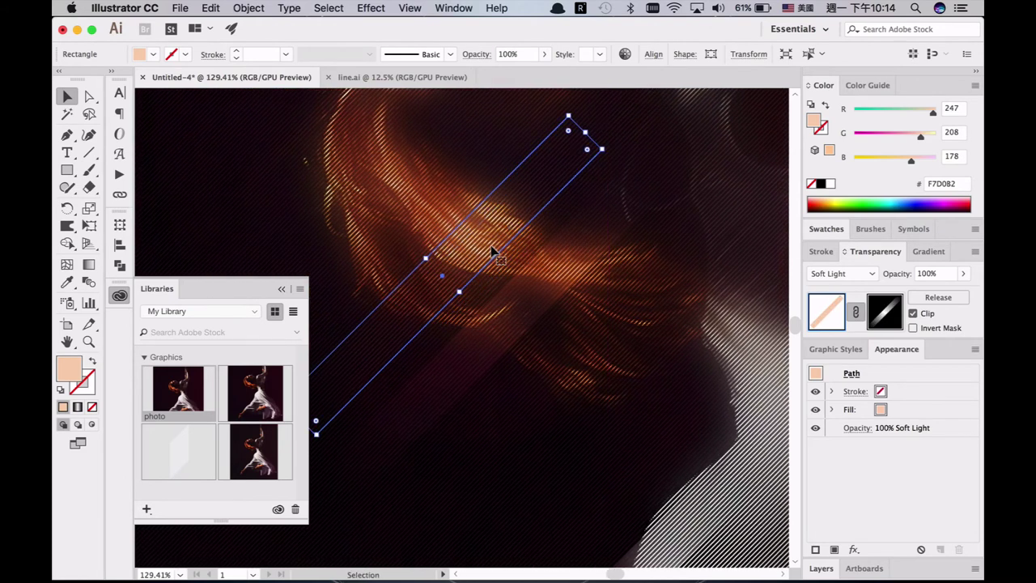
pyautogui.press('i')
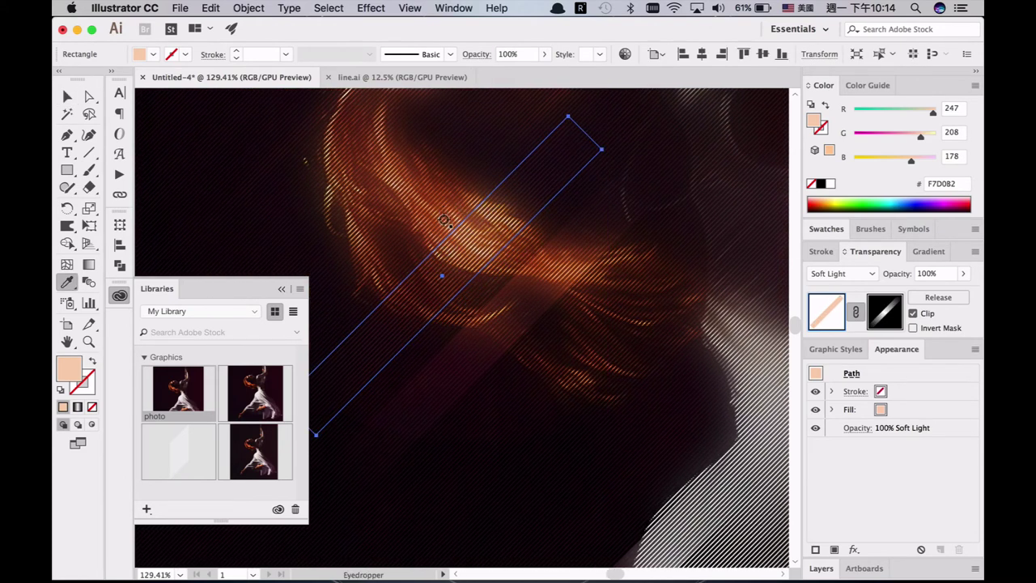
pyautogui.click(445, 237)
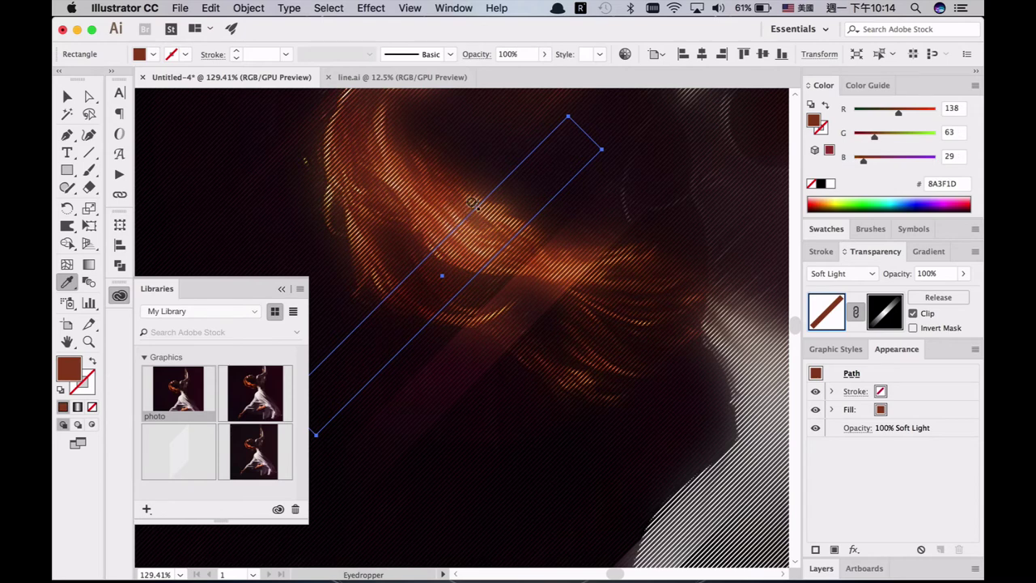
pyautogui.click(472, 202)
pyautogui.press('v')
pyautogui.click(587, 351)
pyautogui.keyDown('alt'); pyautogui.click(526, 317); pyautogui.keyUp('alt')
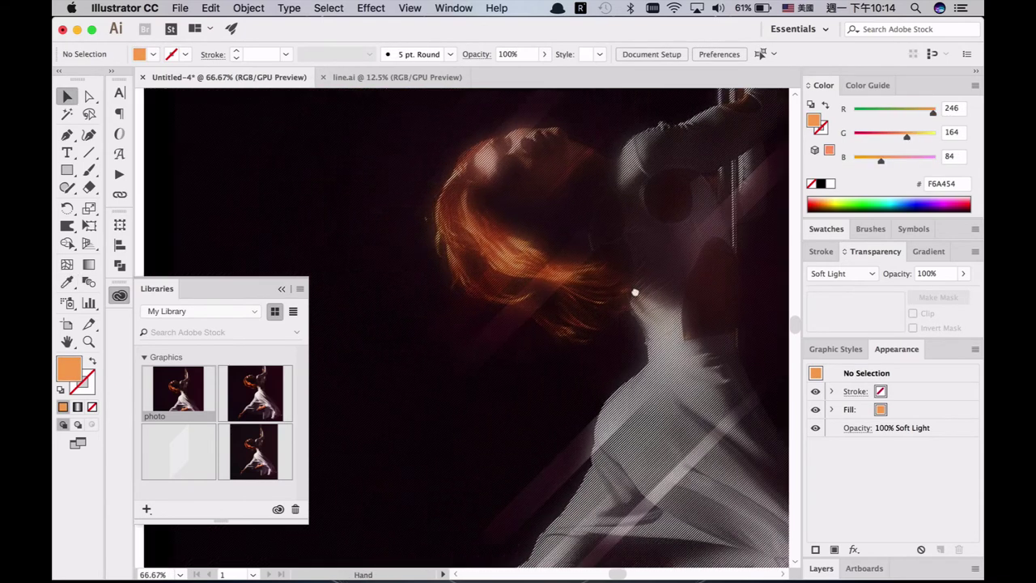
# Step: Place a thin Soft Light streak over the skirt's edge and fill it with the light grey D6CECA sampled from the dress
pyautogui.moveTo(528, 268); pyautogui.dragTo(668, 366)
pyautogui.press('i')
pyautogui.click(580, 439)
pyautogui.press('v')
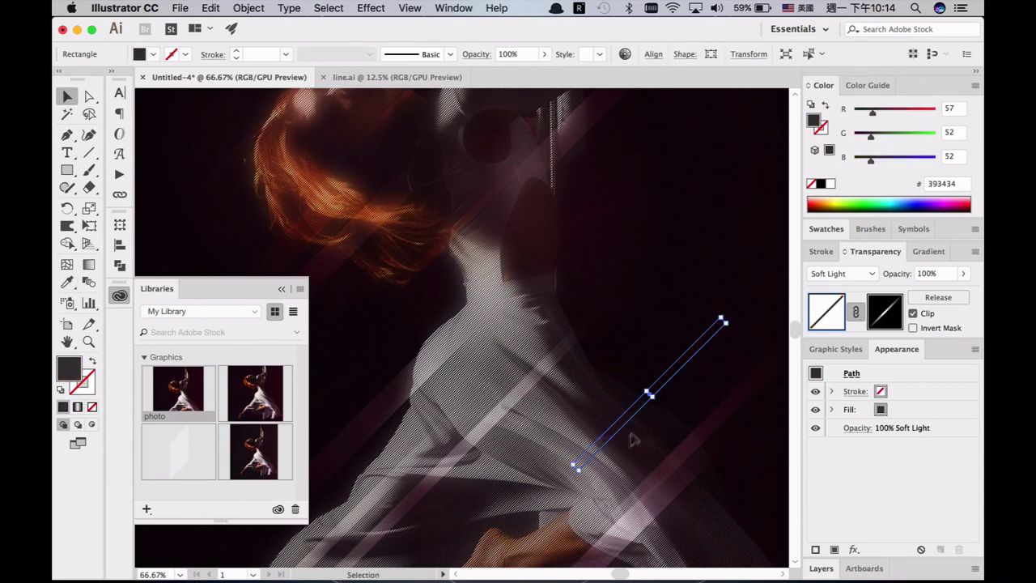
pyautogui.press('i')
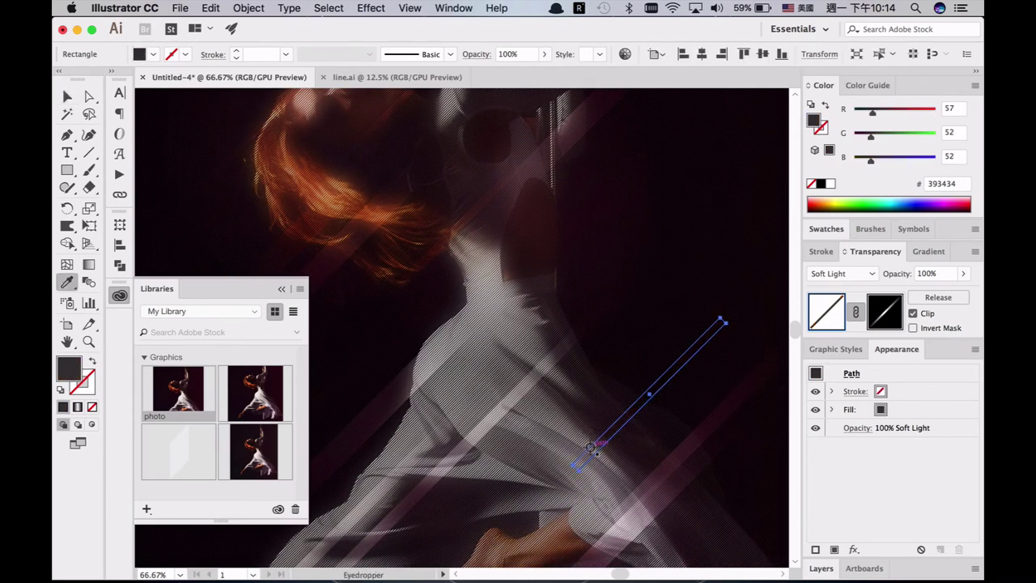
pyautogui.moveTo(627, 478); pyautogui.dragTo(666, 487)
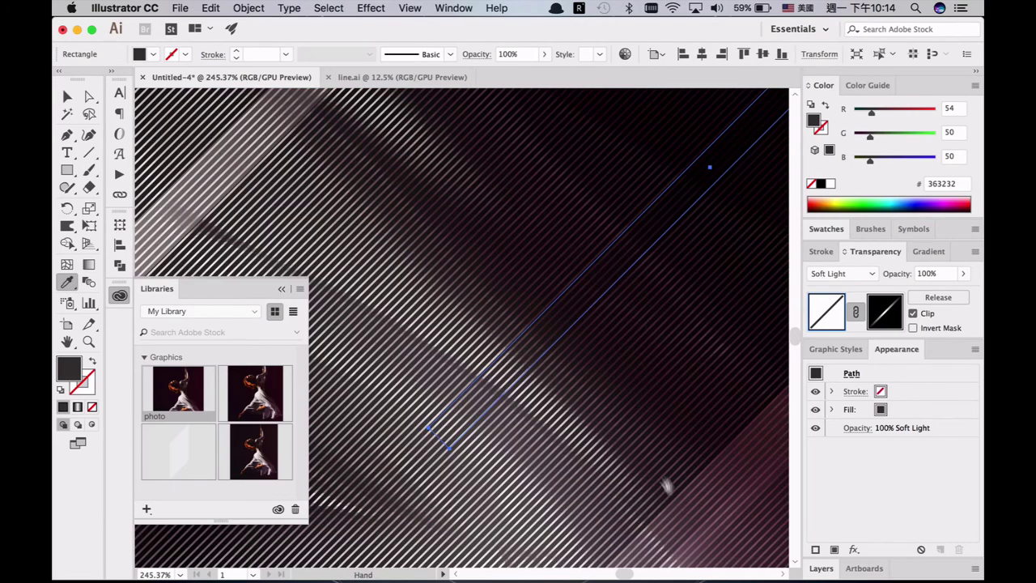
pyautogui.click(488, 357)
# Step: Deselect the streak and examine the light streaks across the skirt and on the whole figure
pyautogui.keyDown('alt'); pyautogui.keyDown('super'); pyautogui.click(543, 312); pyautogui.keyUp('super'); pyautogui.keyUp('alt')
pyautogui.keyDown('alt'); pyautogui.keyDown('super'); pyautogui.click(543, 312); pyautogui.keyUp('super'); pyautogui.keyUp('alt')
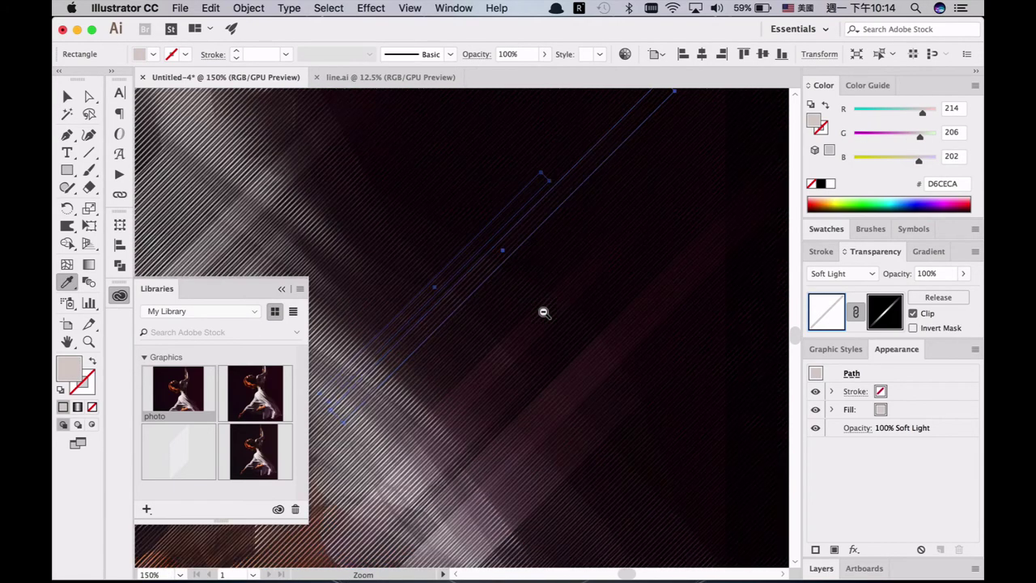
pyautogui.keyDown('alt'); pyautogui.keyDown('super'); pyautogui.click(543, 313); pyautogui.keyUp('super'); pyautogui.keyUp('alt')
pyautogui.keyDown('alt'); pyautogui.keyDown('super'); pyautogui.click(543, 312); pyautogui.keyUp('super'); pyautogui.keyUp('alt')
pyautogui.keyDown('alt'); pyautogui.keyDown('super'); pyautogui.click(543, 312); pyautogui.keyUp('super'); pyautogui.keyUp('alt')
pyautogui.keyDown('super'); pyautogui.click(543, 313); pyautogui.keyUp('super')
pyautogui.press('v')
pyautogui.moveTo(577, 319); pyautogui.dragTo(839, 321)
pyautogui.moveTo(713, 328); pyautogui.dragTo(694, 331)
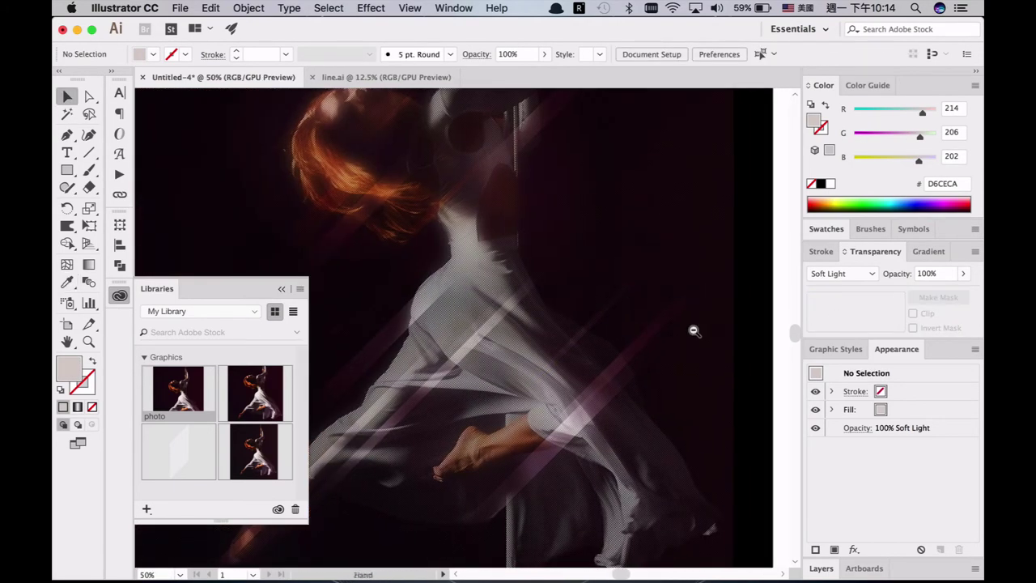
pyautogui.keyDown('alt'); pyautogui.keyDown('super'); pyautogui.click(572, 331); pyautogui.keyUp('super'); pyautogui.keyUp('alt')
pyautogui.keyDown('alt'); pyautogui.keyDown('super'); pyautogui.click(569, 332); pyautogui.keyUp('super'); pyautogui.keyUp('alt')
pyautogui.keyDown('alt'); pyautogui.keyDown('super'); pyautogui.click(550, 337); pyautogui.keyUp('super'); pyautogui.keyUp('alt')
pyautogui.moveTo(546, 338); pyautogui.dragTo(730, 331)
pyautogui.scroll(2, 571, 342)
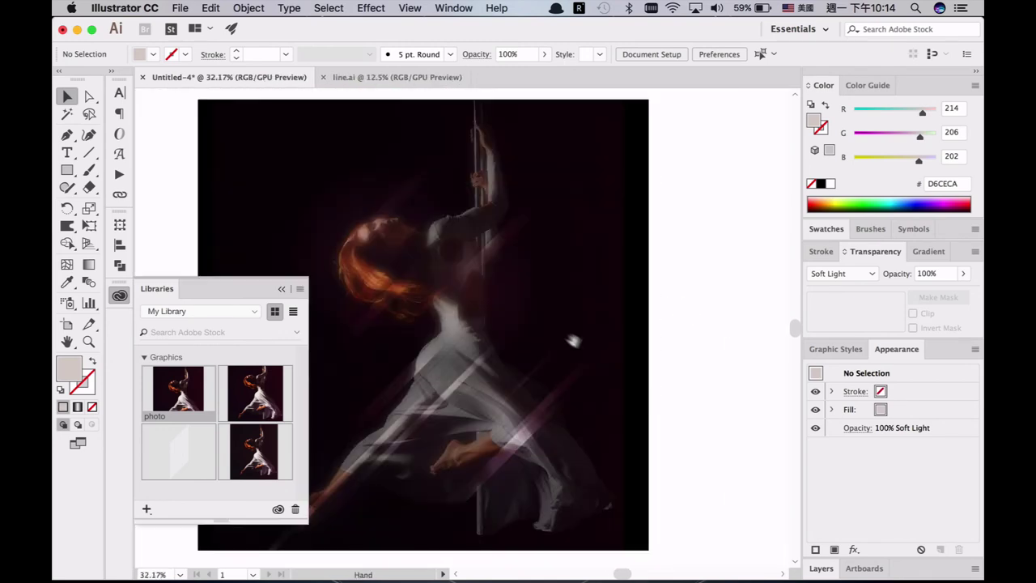
# Step: Duplicate a skirt streak onto the raised arm near the upper hand, fill it with the skin tone F0A687 sampled there, and deselect it
pyautogui.moveTo(571, 342); pyautogui.dragTo(628, 440)
pyautogui.moveTo(623, 479); pyautogui.dragTo(577, 241)
pyautogui.scroll(5, 478, 218)
pyautogui.moveTo(341, 146); pyautogui.dragTo(641, 419)
pyautogui.press('i')
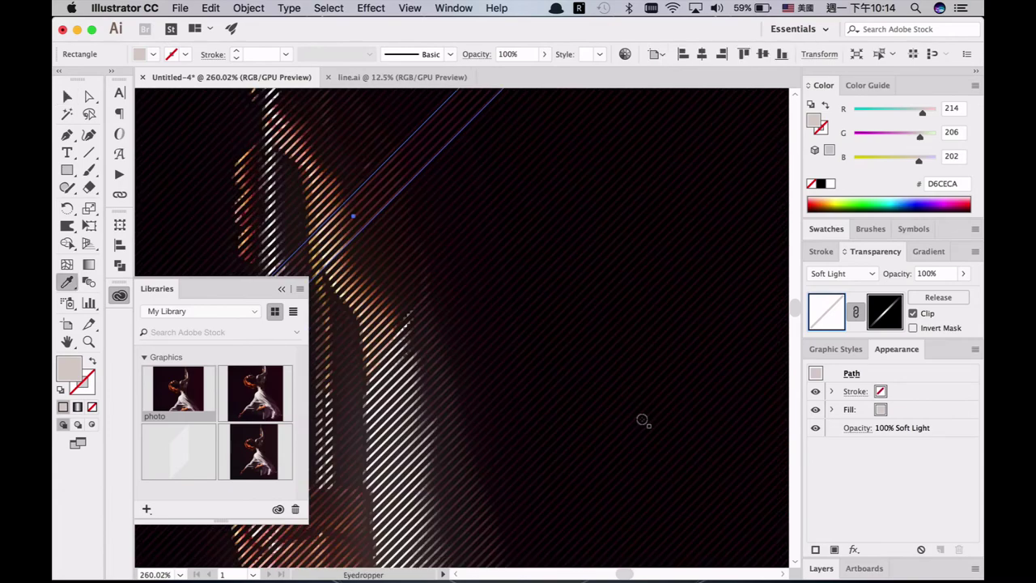
pyautogui.click(330, 208)
pyautogui.press('v')
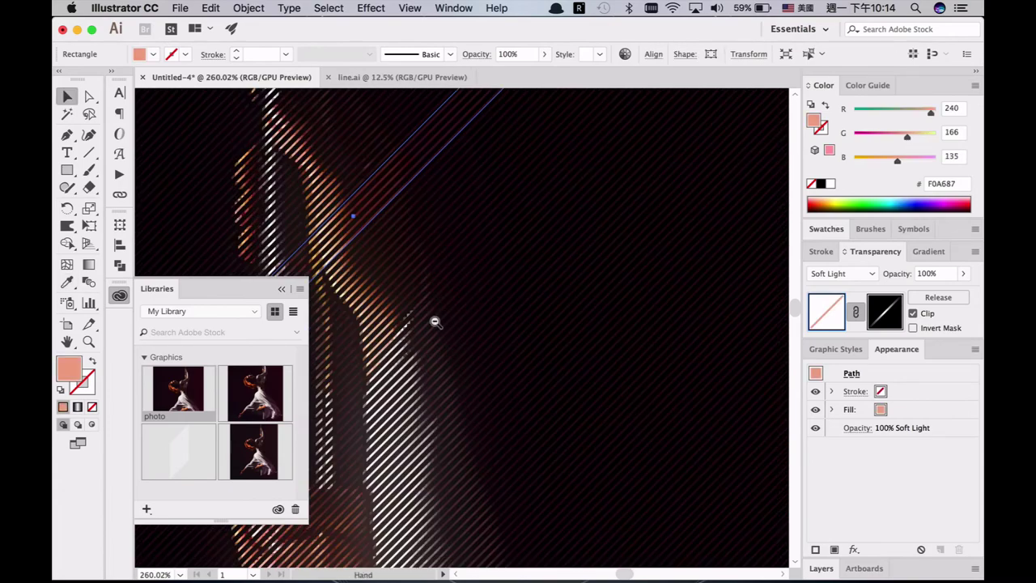
pyautogui.scroll(-3, 435, 322)
pyautogui.click(657, 309)
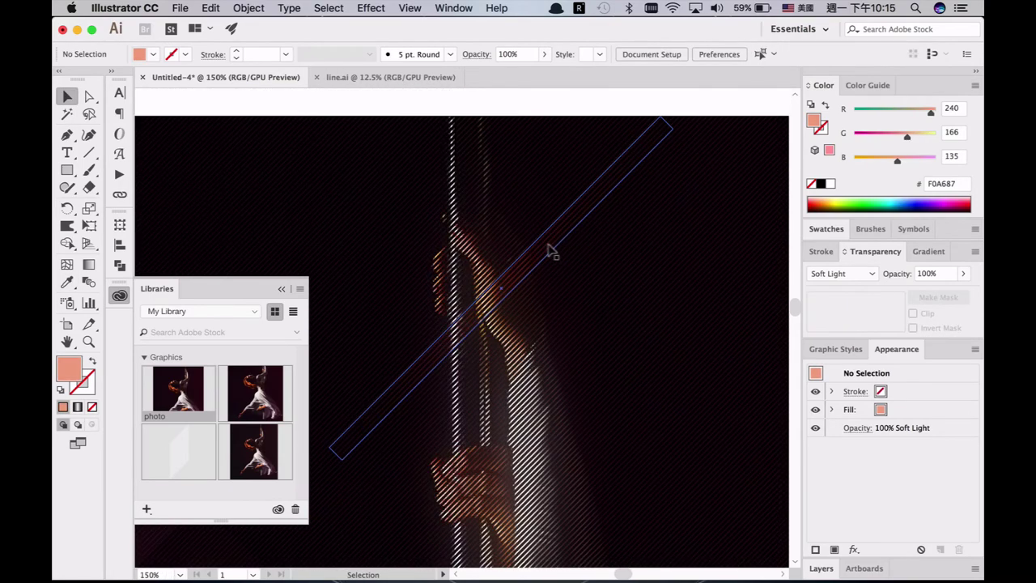
# Step: Duplicate the skin-toned streak beside the raised arm, then make the copy narrower and shorter
pyautogui.moveTo(550, 250); pyautogui.dragTo(633, 250)
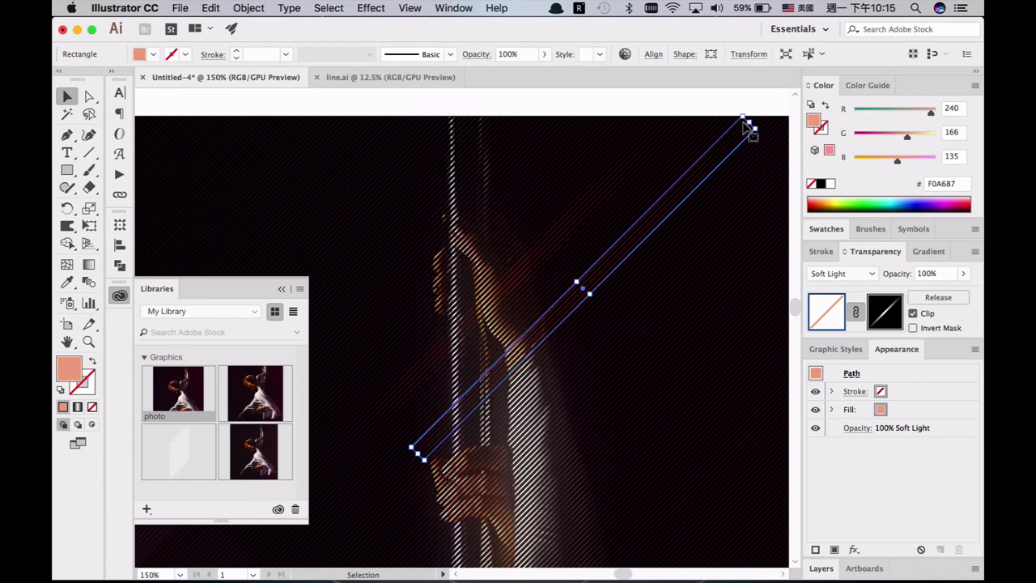
pyautogui.moveTo(576, 279); pyautogui.dragTo(584, 288)
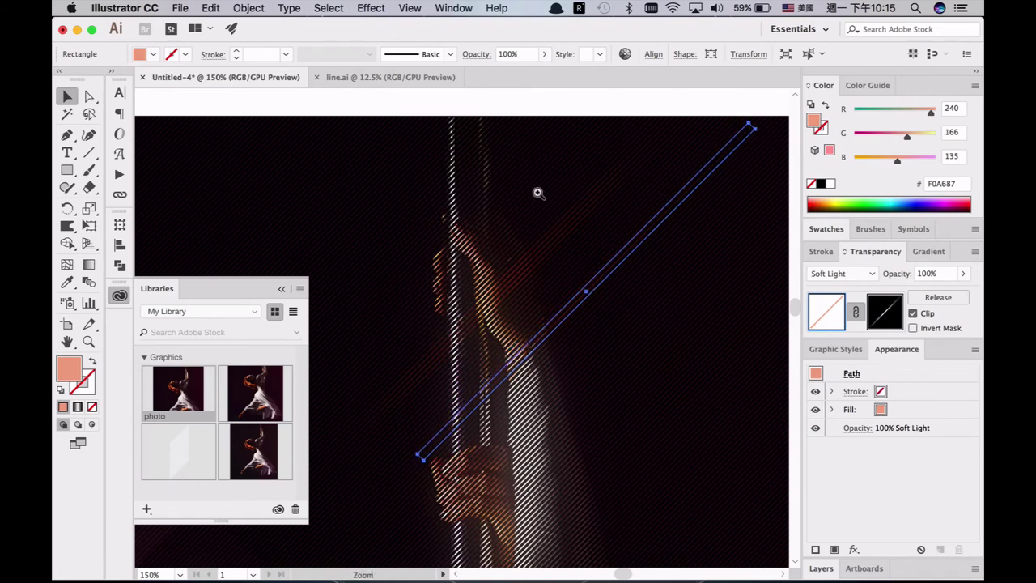
pyautogui.scroll(5, 701, 266)
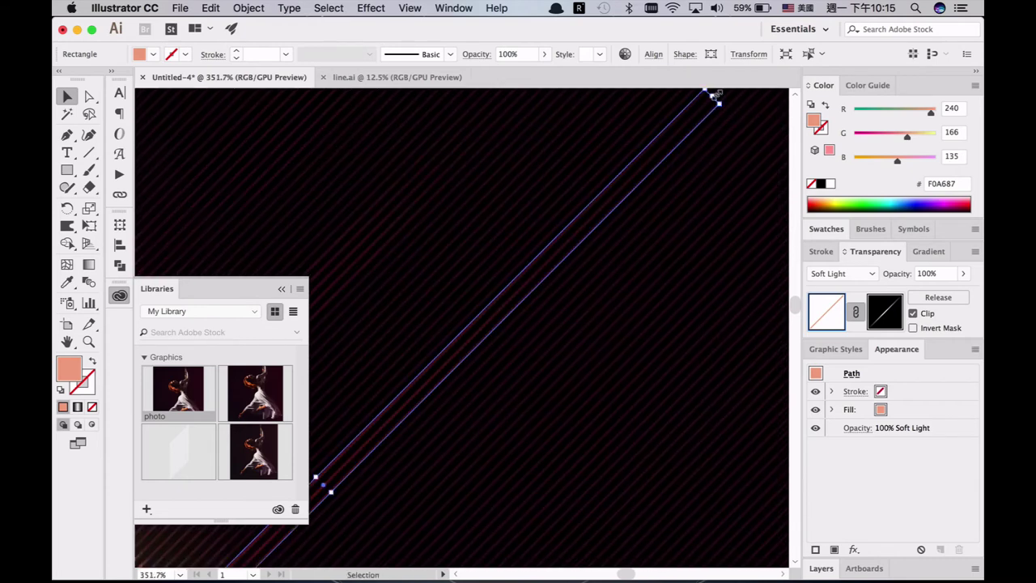
pyautogui.moveTo(713, 97); pyautogui.dragTo(407, 400)
pyautogui.keyDown('alt'); pyautogui.keyDown('super'); pyautogui.click(414, 397); pyautogui.keyUp('super'); pyautogui.keyUp('alt')
pyautogui.keyDown('alt'); pyautogui.keyDown('super'); pyautogui.click(437, 404); pyautogui.keyUp('super'); pyautogui.keyUp('alt')
pyautogui.keyDown('alt'); pyautogui.keyDown('super'); pyautogui.click(439, 405); pyautogui.keyUp('super'); pyautogui.keyUp('alt')
pyautogui.moveTo(489, 388); pyautogui.dragTo(676, 385)
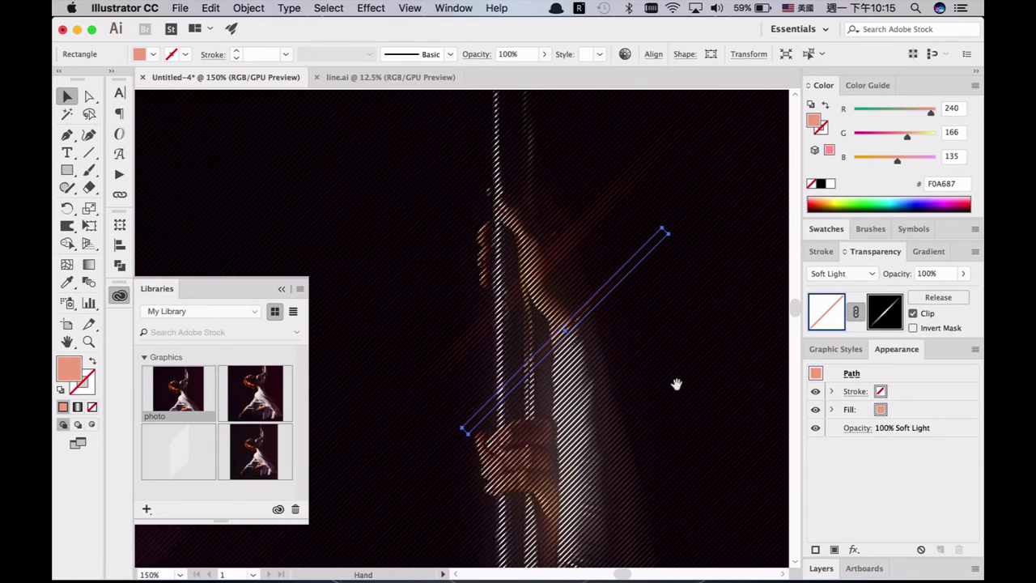
# Step: Set the short streak's blend mode to Screen, move it up beside the raised hand, and deselect it
pyautogui.click(840, 275)
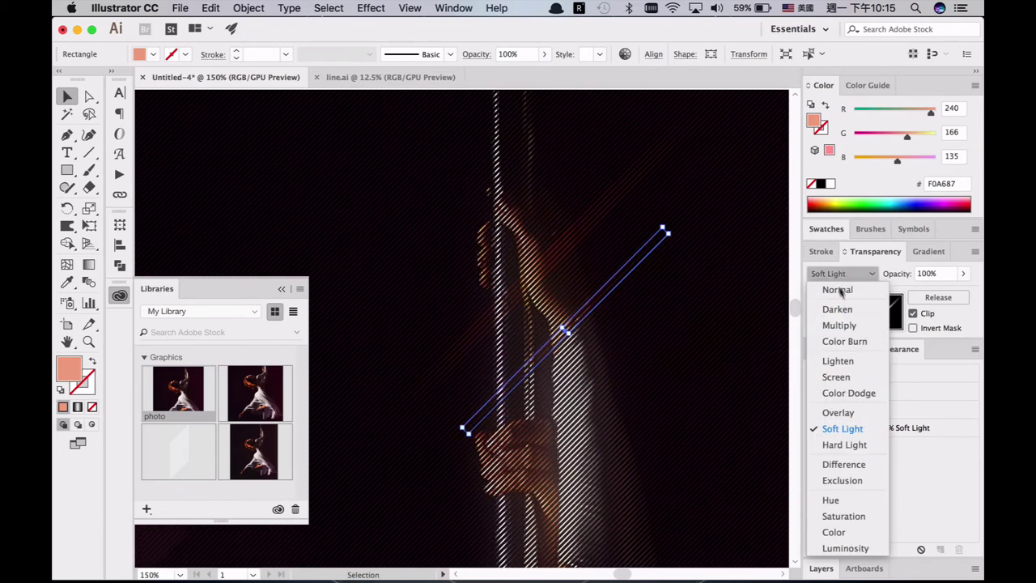
pyautogui.click(836, 377)
pyautogui.moveTo(608, 289); pyautogui.dragTo(647, 205)
pyautogui.click(576, 323)
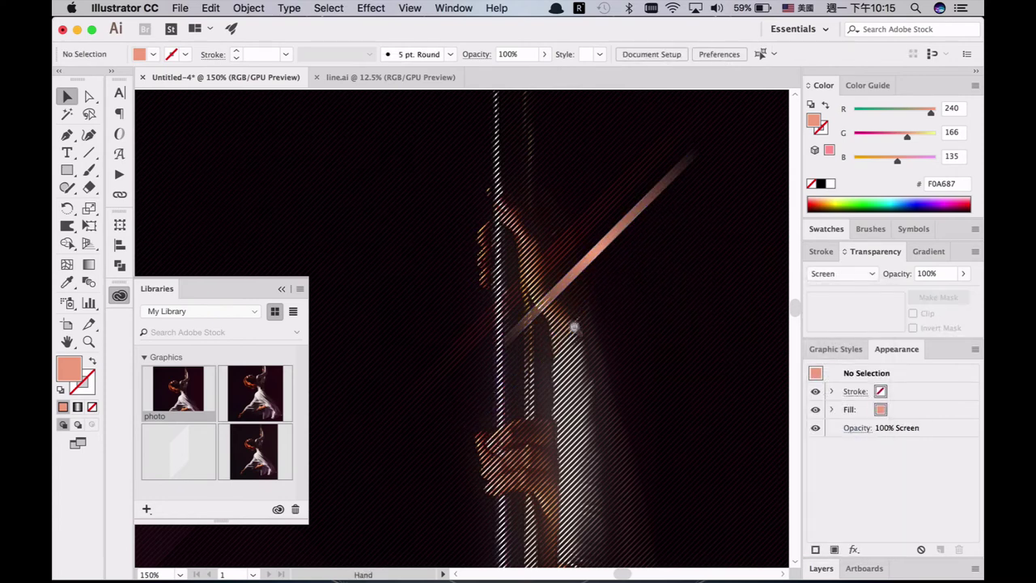
pyautogui.keyDown('alt'); pyautogui.keyDown('super'); pyautogui.click(575, 326); pyautogui.keyUp('super'); pyautogui.keyUp('alt')
pyautogui.keyDown('alt'); pyautogui.keyDown('super'); pyautogui.click(578, 321); pyautogui.keyUp('super'); pyautogui.keyUp('alt')
pyautogui.keyDown('alt'); pyautogui.keyDown('super'); pyautogui.click(578, 321); pyautogui.keyUp('super'); pyautogui.keyUp('alt')
pyautogui.keyDown('alt'); pyautogui.keyDown('super'); pyautogui.click(575, 322); pyautogui.keyUp('super'); pyautogui.keyUp('alt')
pyautogui.moveTo(518, 323); pyautogui.dragTo(857, 147)
# Step: Lower the opacity of the short Screen streak beside the raised hand to 33%
pyautogui.click(657, 119)
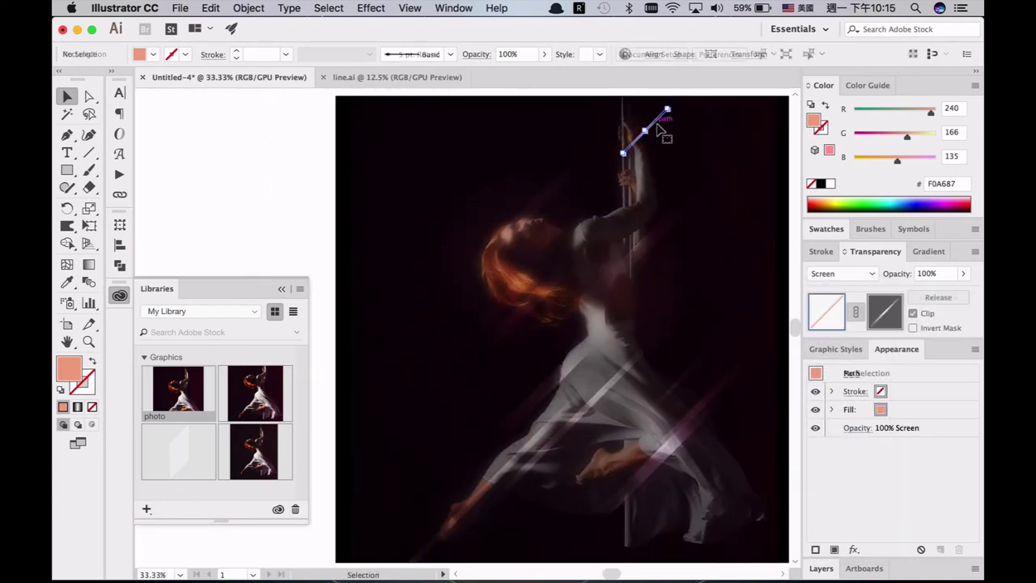
pyautogui.click(962, 274)
pyautogui.moveTo(927, 291); pyautogui.dragTo(922, 292)
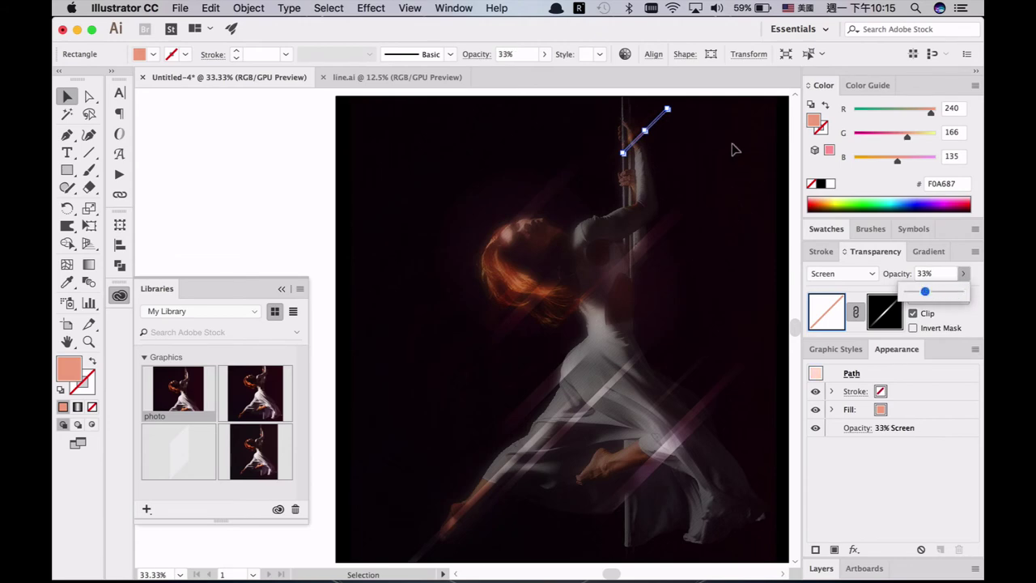
pyautogui.click(730, 148)
# Step: Duplicate the thin Screen streak onto the dancer's hair, fill it with the reddish brown 7C3316 sampled there, and deselect it
pyautogui.moveTo(656, 126); pyautogui.dragTo(509, 280)
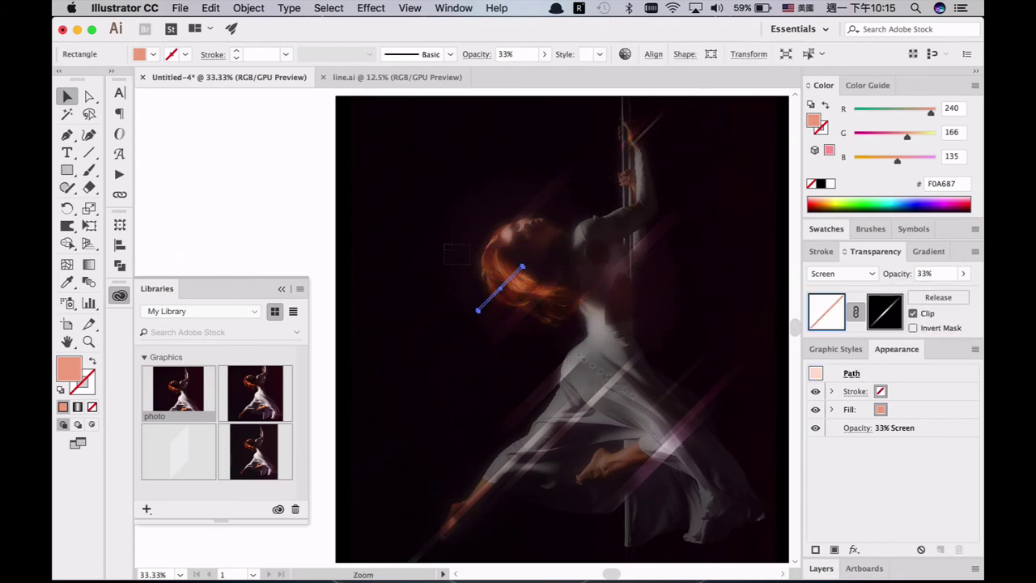
pyautogui.scroll(3, 709, 439)
pyautogui.press('i')
pyautogui.click(292, 158)
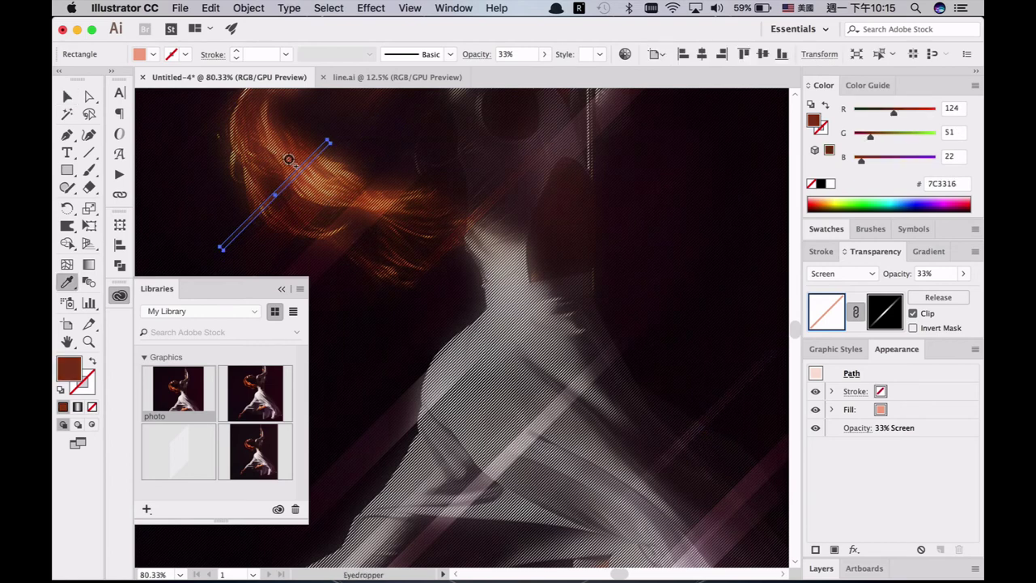
pyautogui.press('v')
pyautogui.click(203, 194)
pyautogui.scroll(-3, 477, 302)
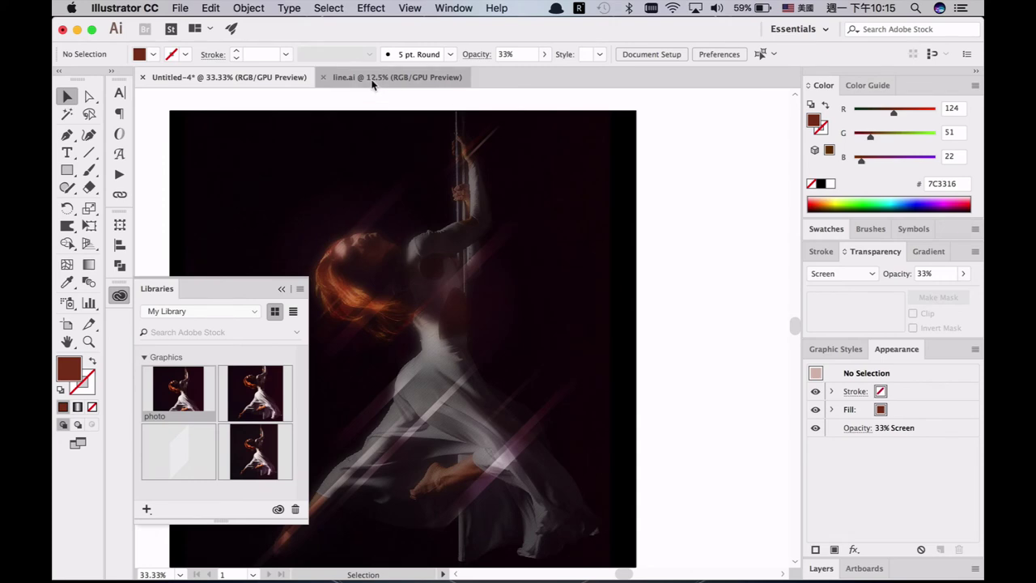
# Step: Select the diagonal line blend in line.ai, then examine the lines across the skirt in the dancer composition
pyautogui.click(372, 79)
pyautogui.click(678, 437)
pyautogui.click(574, 296)
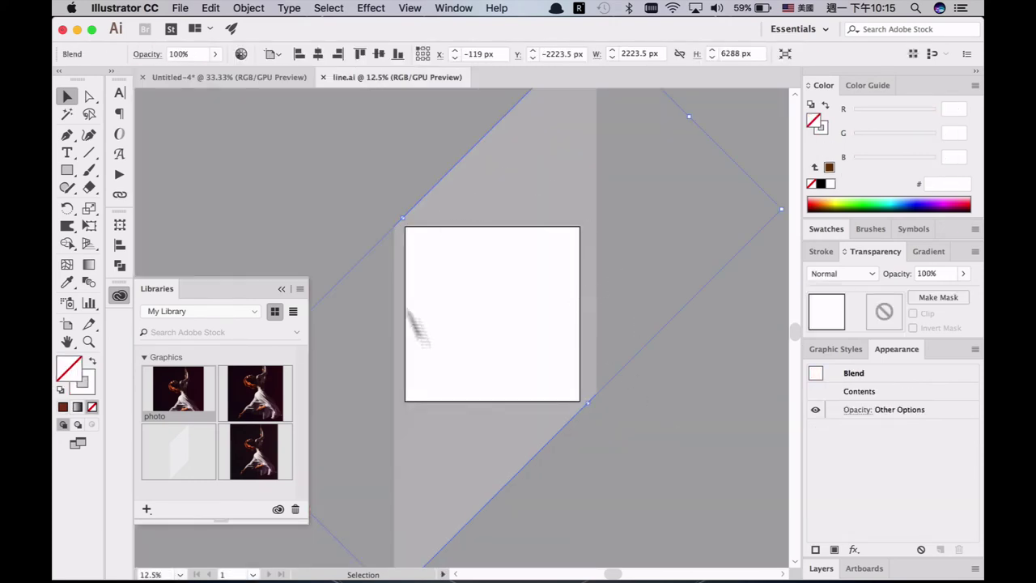
pyautogui.click(260, 77)
pyautogui.moveTo(313, 197); pyautogui.dragTo(601, 495)
pyautogui.moveTo(368, 273); pyautogui.dragTo(596, 534)
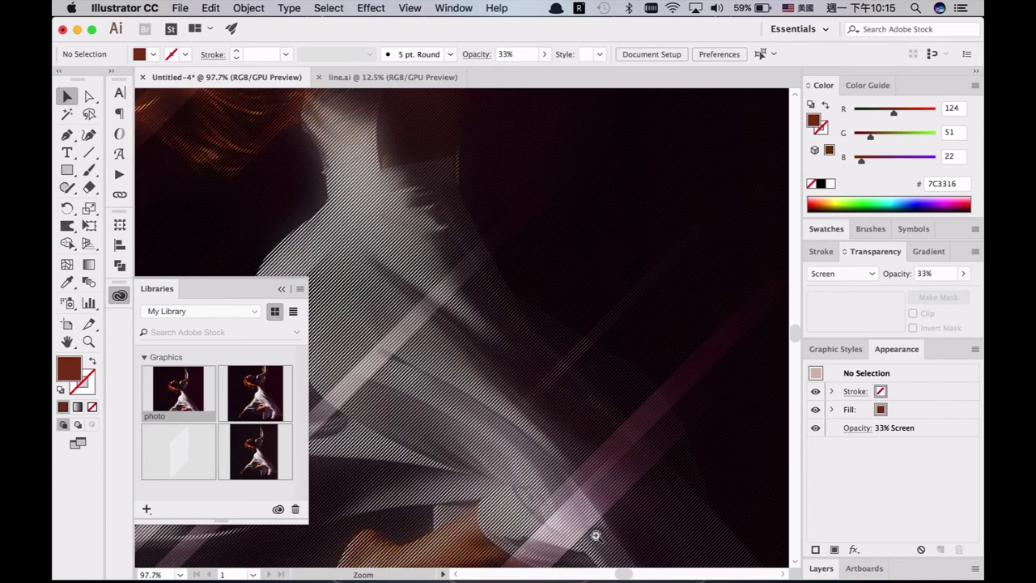
pyautogui.keyDown('alt'); pyautogui.keyDown('super'); pyautogui.click(507, 426); pyautogui.keyUp('super'); pyautogui.keyUp('alt')
pyautogui.keyDown('alt'); pyautogui.keyDown('super'); pyautogui.click(507, 426); pyautogui.keyUp('super'); pyautogui.keyUp('alt')
pyautogui.keyDown('alt'); pyautogui.keyDown('super'); pyautogui.click(507, 426); pyautogui.keyUp('super'); pyautogui.keyUp('alt')
pyautogui.moveTo(428, 328); pyautogui.dragTo(643, 467)
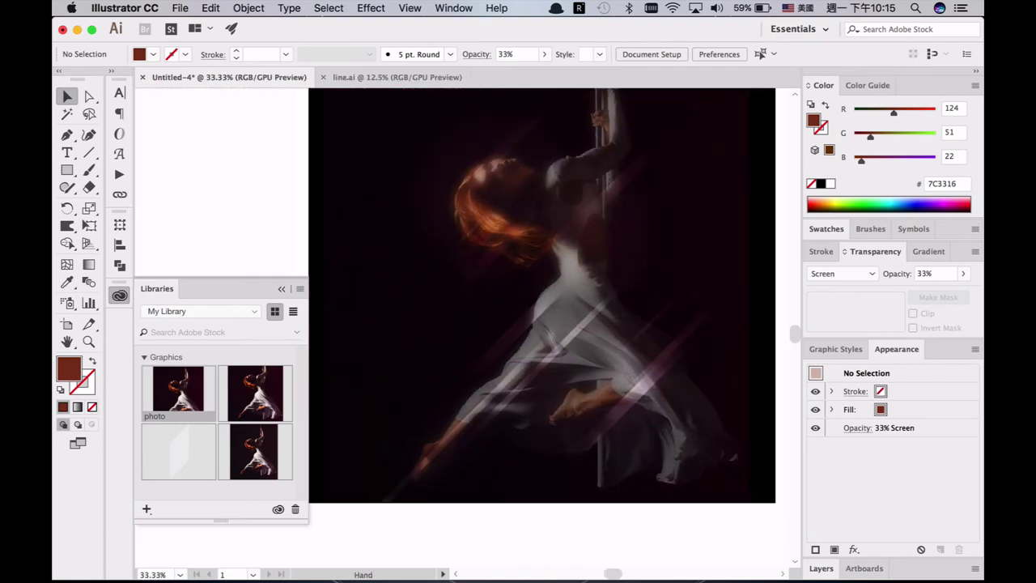
# Step: Expand the line blend in line.ai with the Object, Fill and Stroke options
pyautogui.click(370, 78)
pyautogui.click(248, 7)
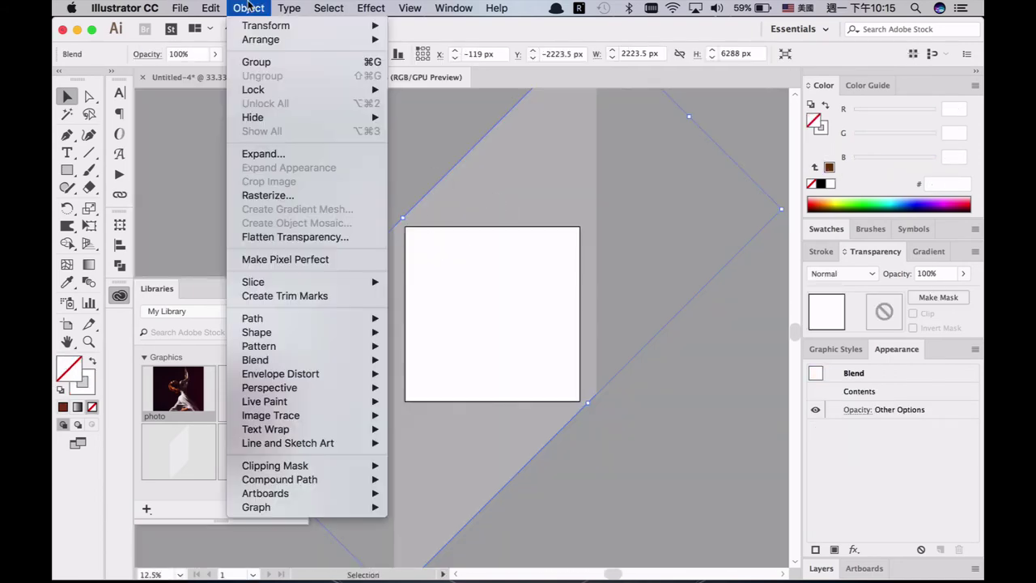
pyautogui.click(278, 153)
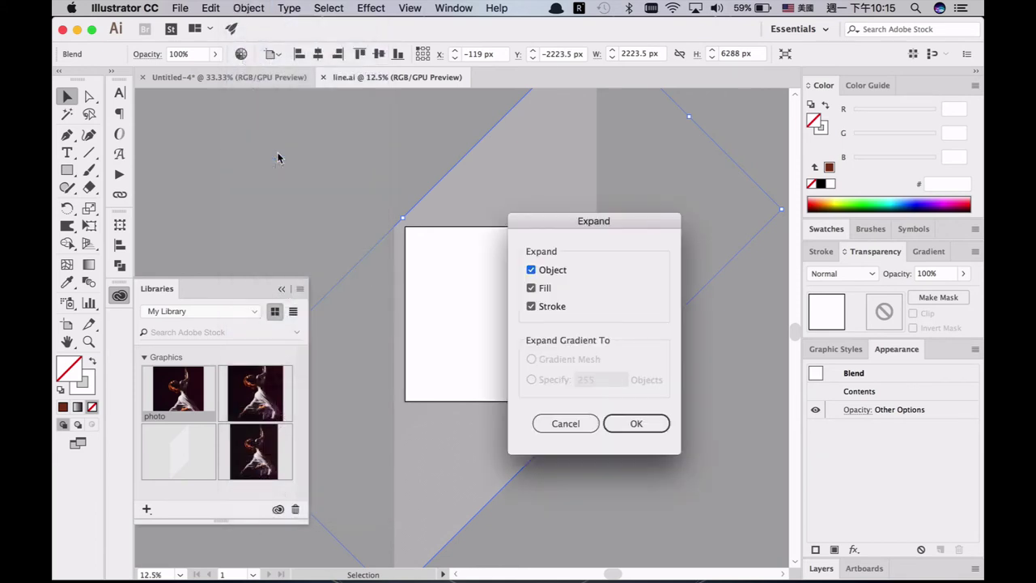
pyautogui.click(635, 424)
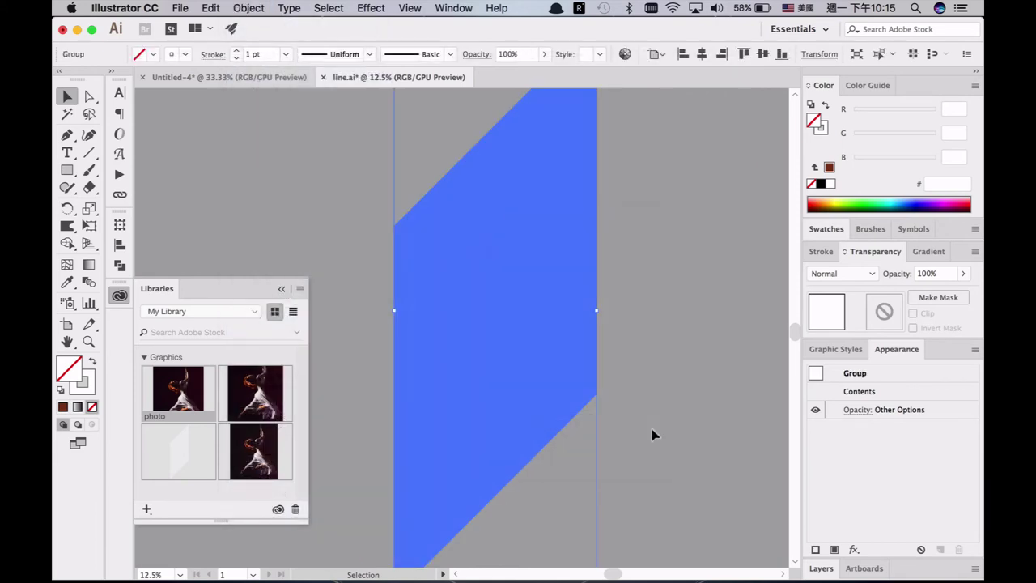
# Step: Examine the expanded diagonal lines up close and as a whole, and reselect the group
pyautogui.scroll(3, 662, 491)
pyautogui.moveTo(248, 146); pyautogui.dragTo(434, 317)
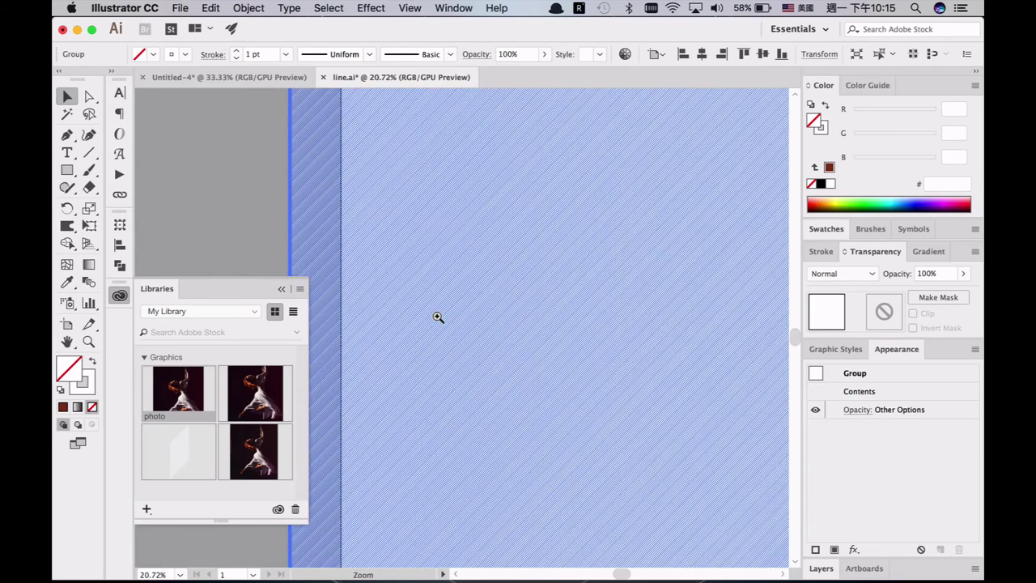
pyautogui.keyDown('alt'); pyautogui.keyDown('super'); pyautogui.click(550, 346); pyautogui.keyUp('super'); pyautogui.keyUp('alt')
pyautogui.keyDown('alt'); pyautogui.keyDown('super'); pyautogui.click(550, 345); pyautogui.keyUp('super'); pyautogui.keyUp('alt')
pyautogui.keyDown('alt'); pyautogui.keyDown('super'); pyautogui.click(550, 345); pyautogui.keyUp('super'); pyautogui.keyUp('alt')
pyautogui.keyDown('alt'); pyautogui.keyDown('super'); pyautogui.click(550, 345); pyautogui.keyUp('super'); pyautogui.keyUp('alt')
pyautogui.hscroll(-3, 548, 344)
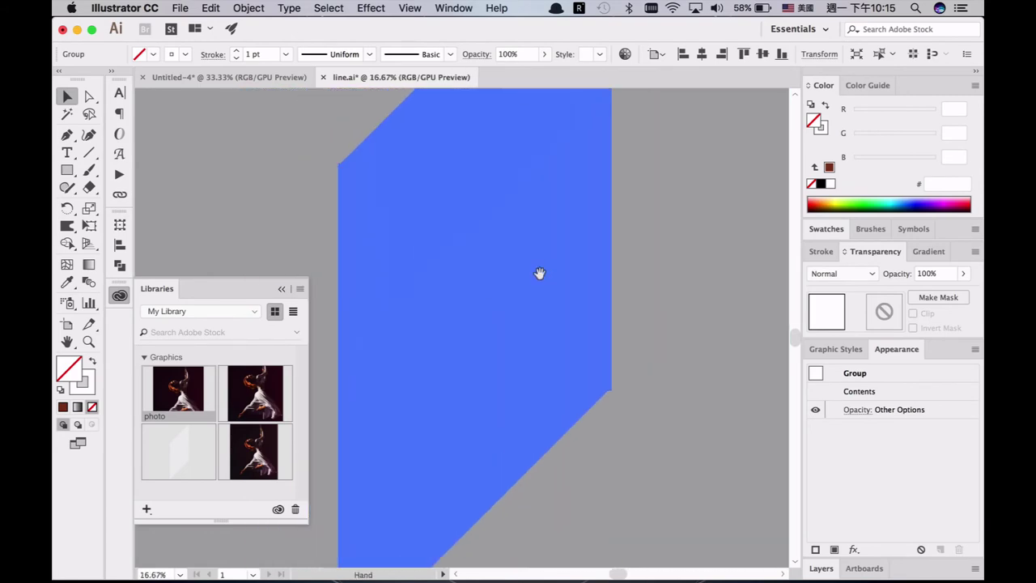
pyautogui.click(297, 238)
pyautogui.click(591, 328)
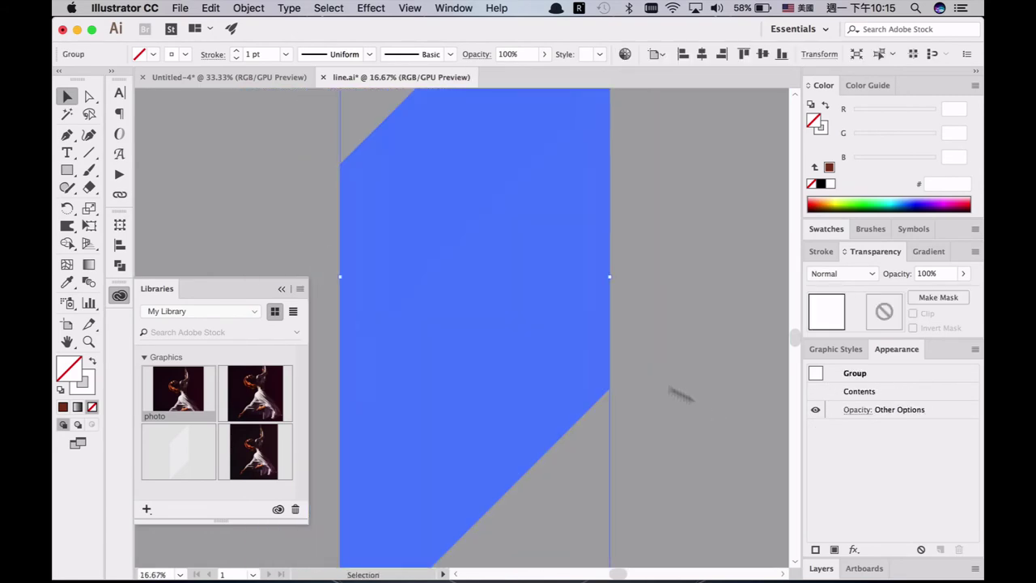
# Step: Create a new layer in line.ai and place it below Layer 1
pyautogui.click(818, 568)
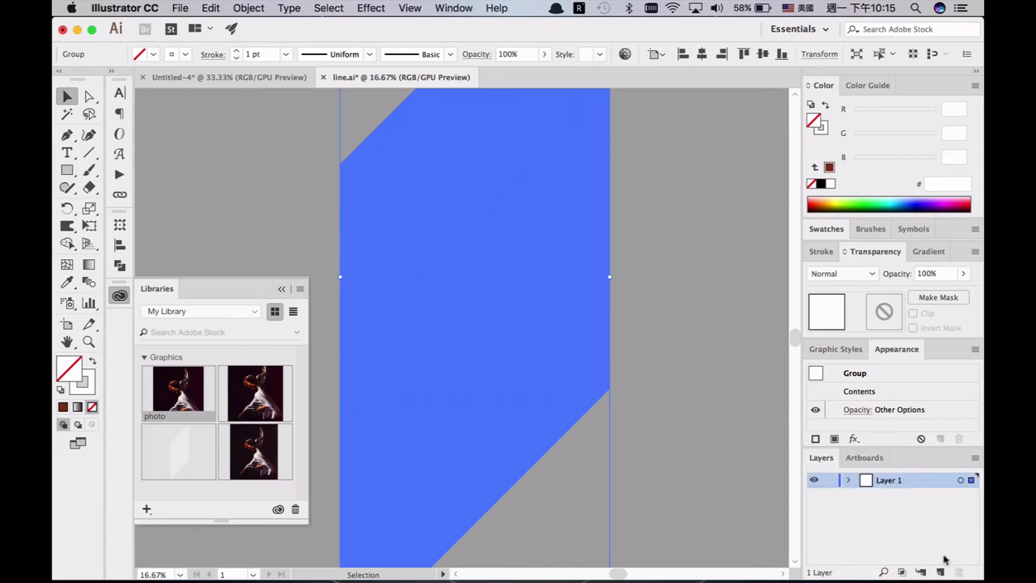
pyautogui.click(941, 571)
pyautogui.moveTo(918, 477); pyautogui.dragTo(972, 501)
pyautogui.press('super+z')
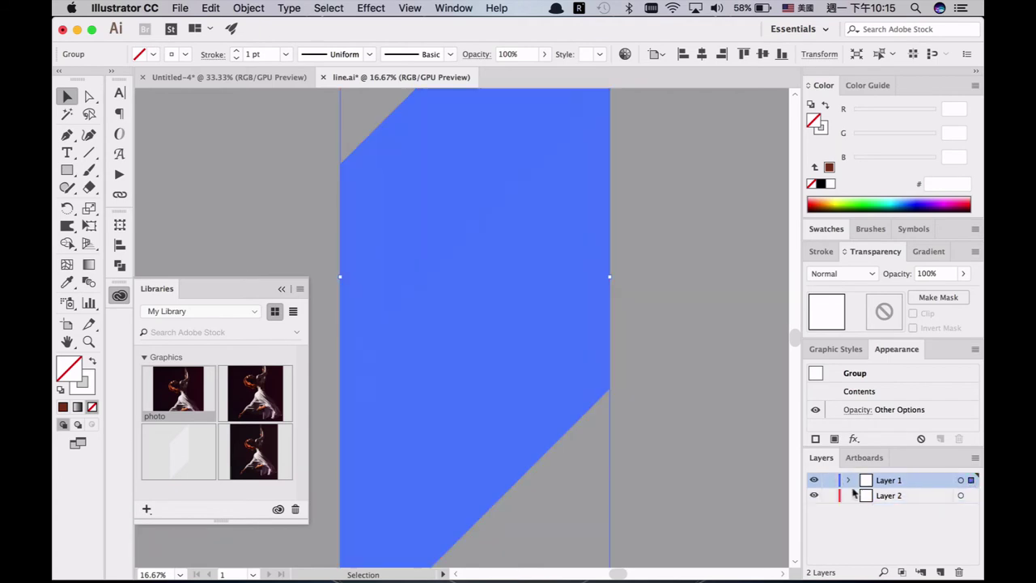
# Step: Lock Layer 1 and place the library's dancer photo over the artboard on Layer 2
pyautogui.click(829, 481)
pyautogui.click(911, 498)
pyautogui.moveTo(453, 364); pyautogui.dragTo(483, 262)
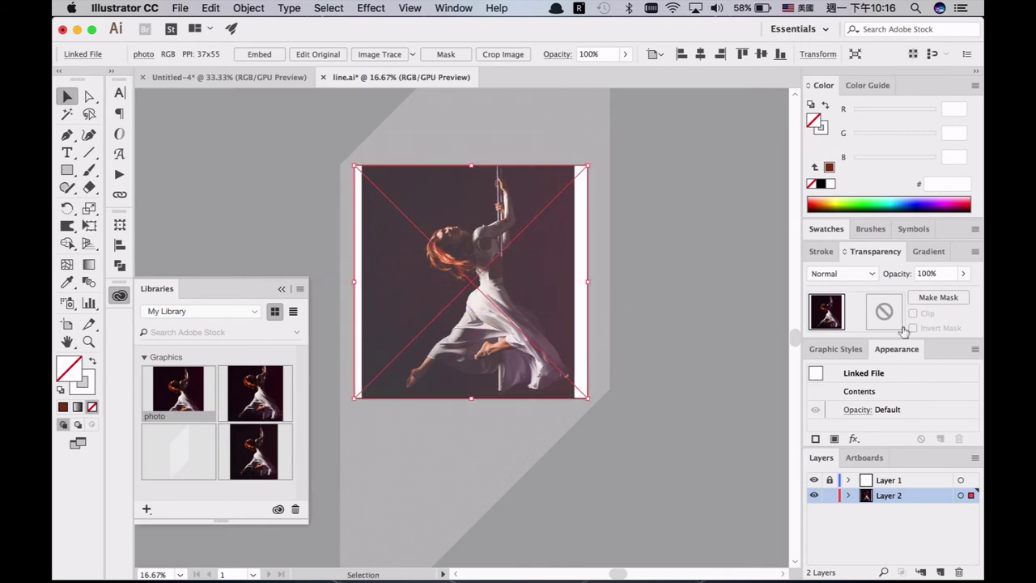
# Step: Dim images on Layer 2 to 50%, lock that layer, and make the unlocked Layer 1 active
pyautogui.doubleClick(915, 497)
pyautogui.click(188, 219)
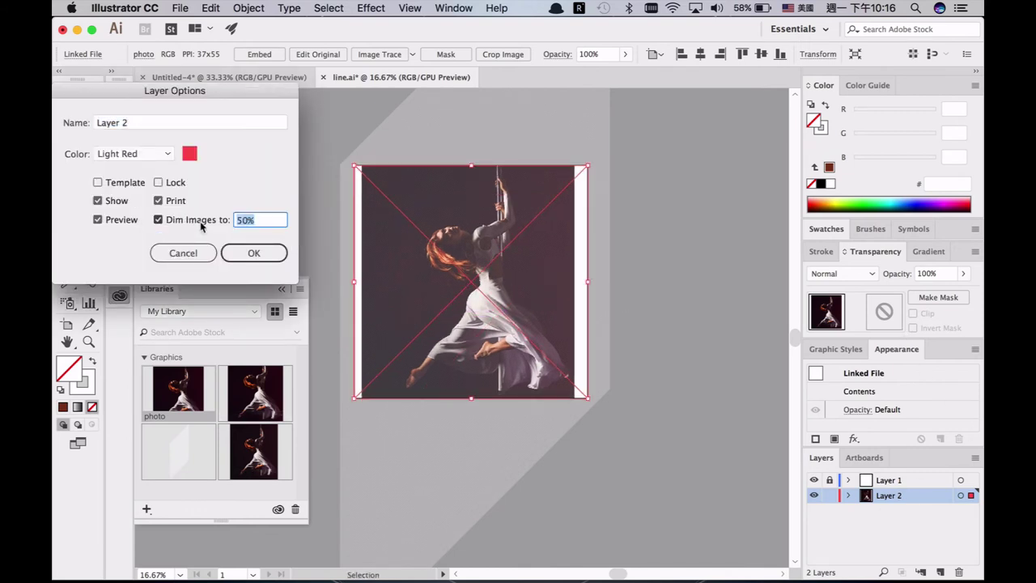
pyautogui.click(253, 253)
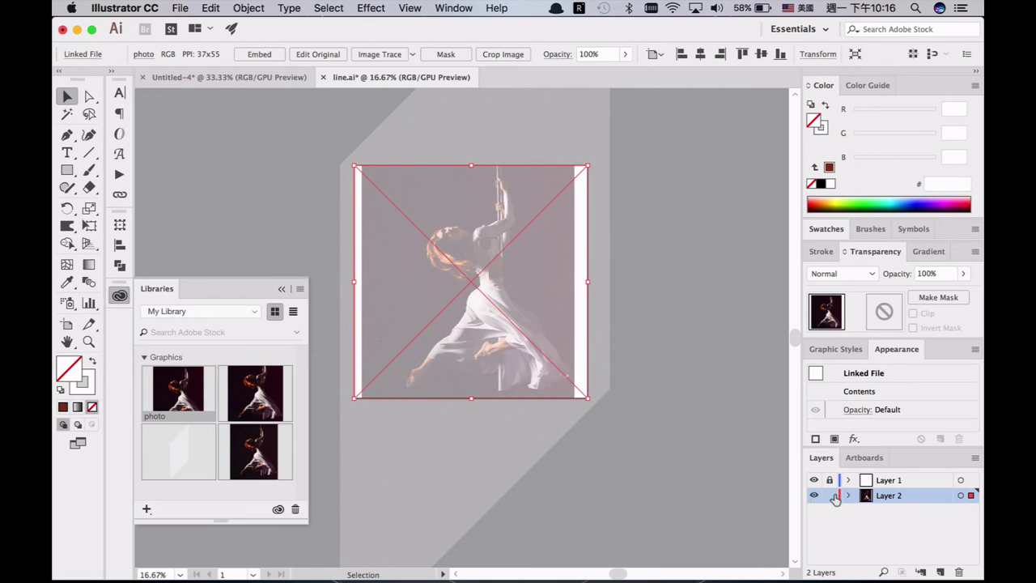
pyautogui.click(831, 495)
pyautogui.click(885, 483)
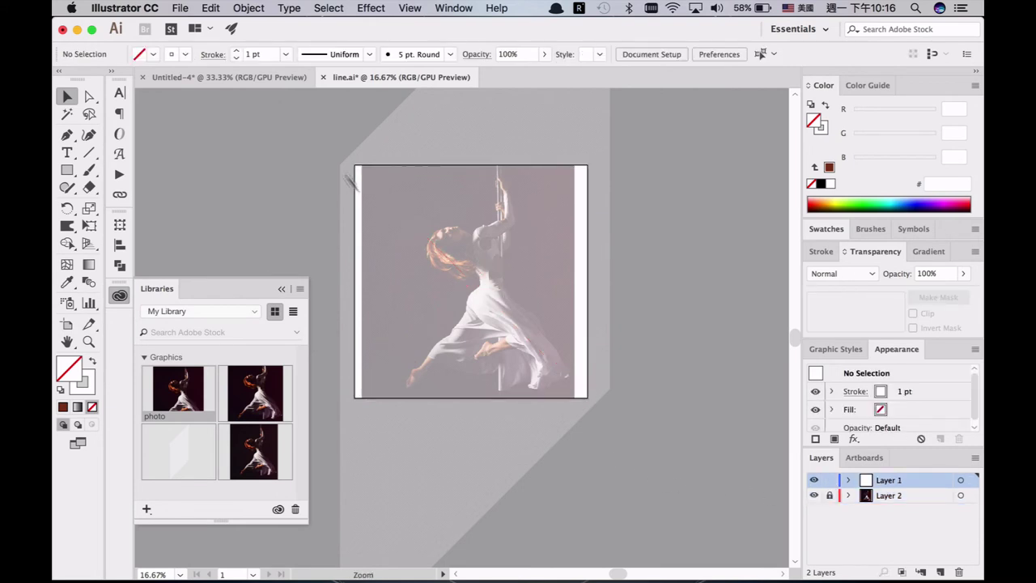
# Step: Detach the Width and Warp tool group as a floating toolbar and place it beside the dimmed photo
pyautogui.moveTo(350, 181); pyautogui.dragTo(615, 437)
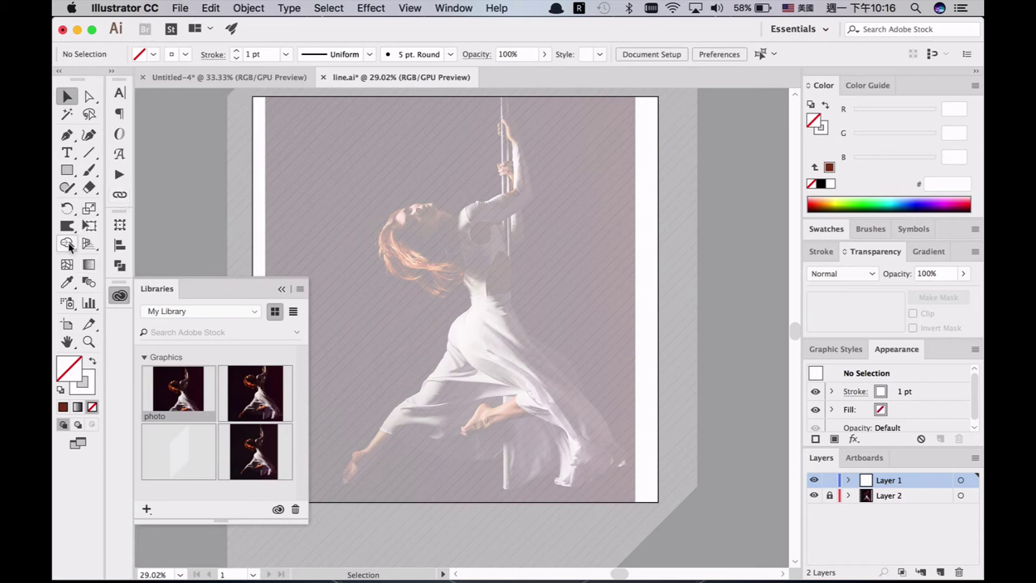
pyautogui.click(68, 226)
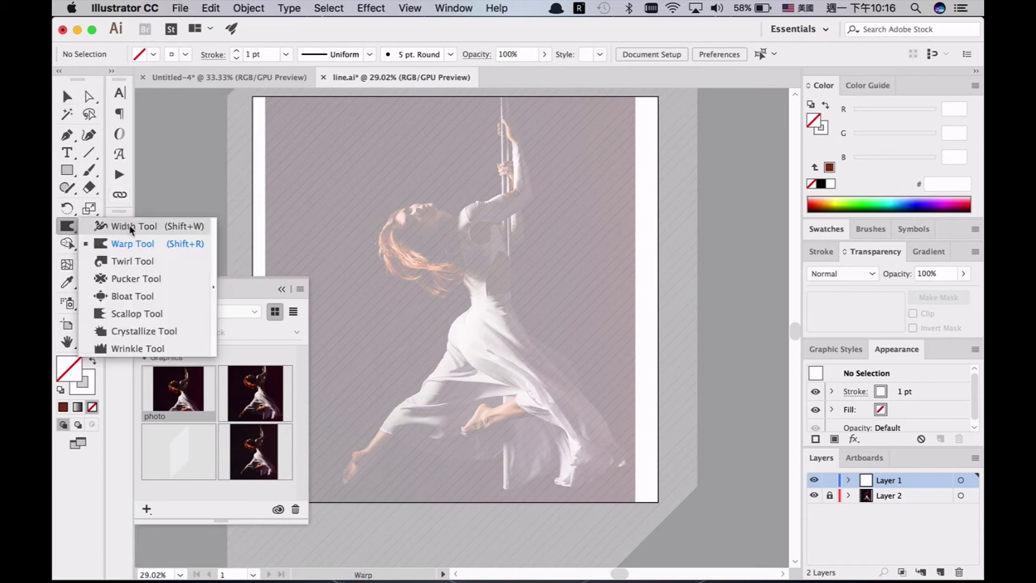
pyautogui.click(214, 272)
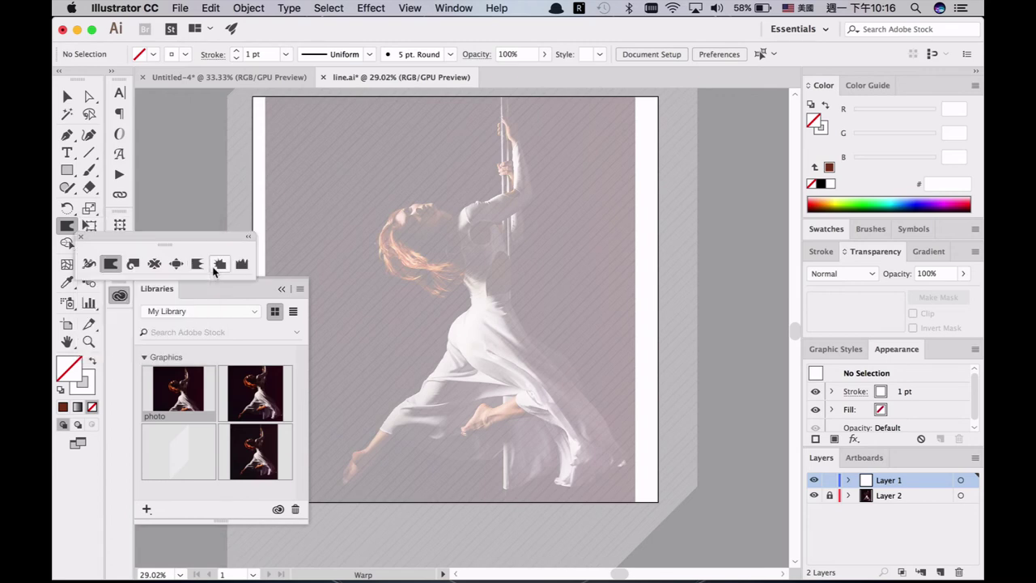
pyautogui.moveTo(183, 245); pyautogui.dragTo(219, 145)
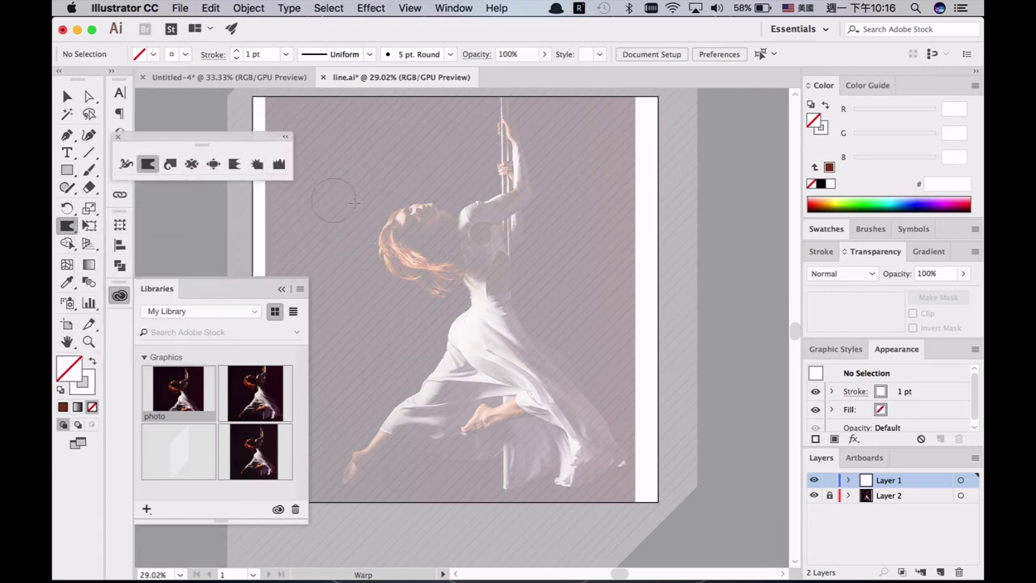
# Step: Lower the Warp tool's Detail below 3 and set its Simplify option to 60
pyautogui.doubleClick(149, 165)
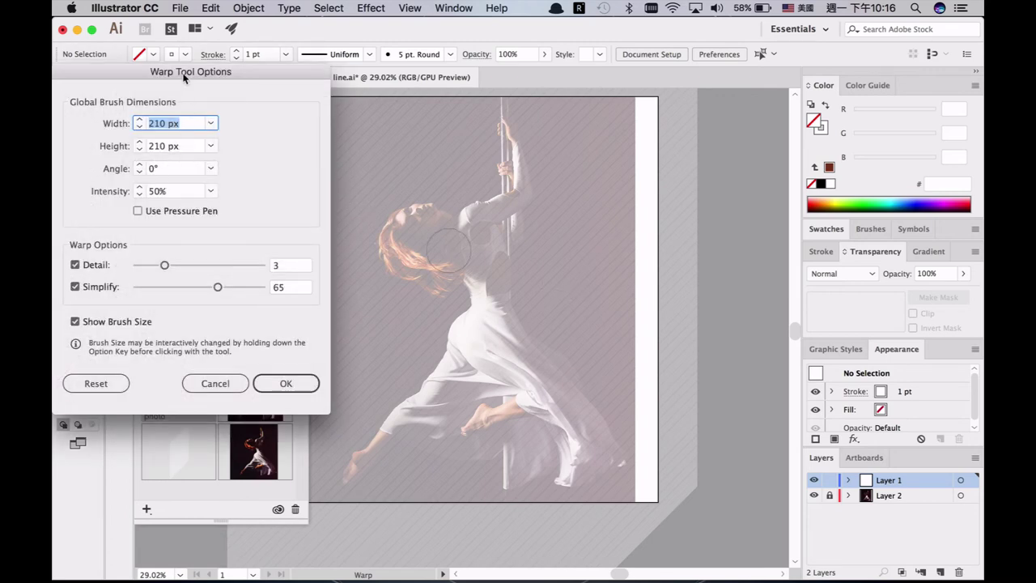
pyautogui.moveTo(184, 76); pyautogui.dragTo(337, 72)
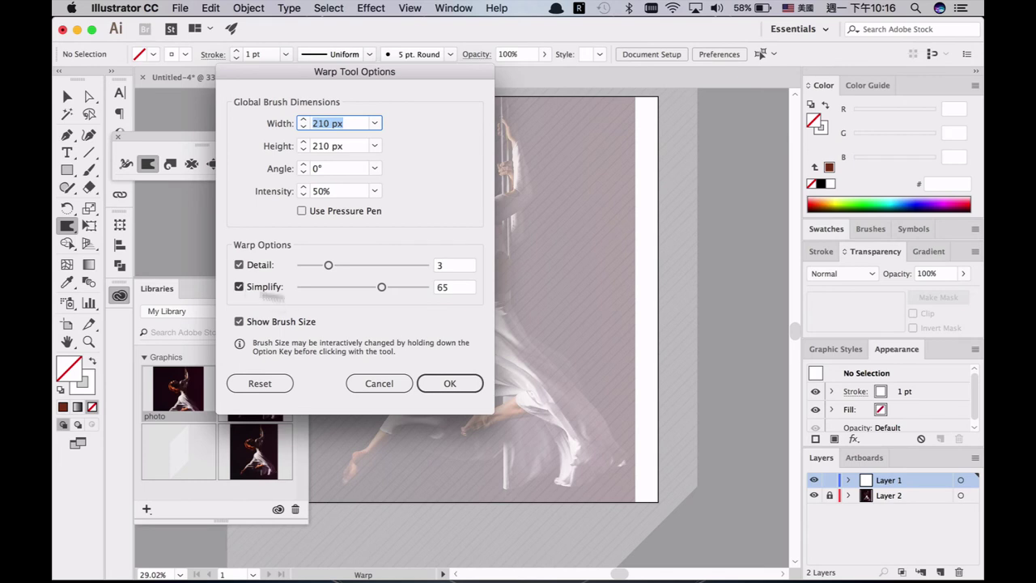
pyautogui.moveTo(382, 288); pyautogui.dragTo(368, 288)
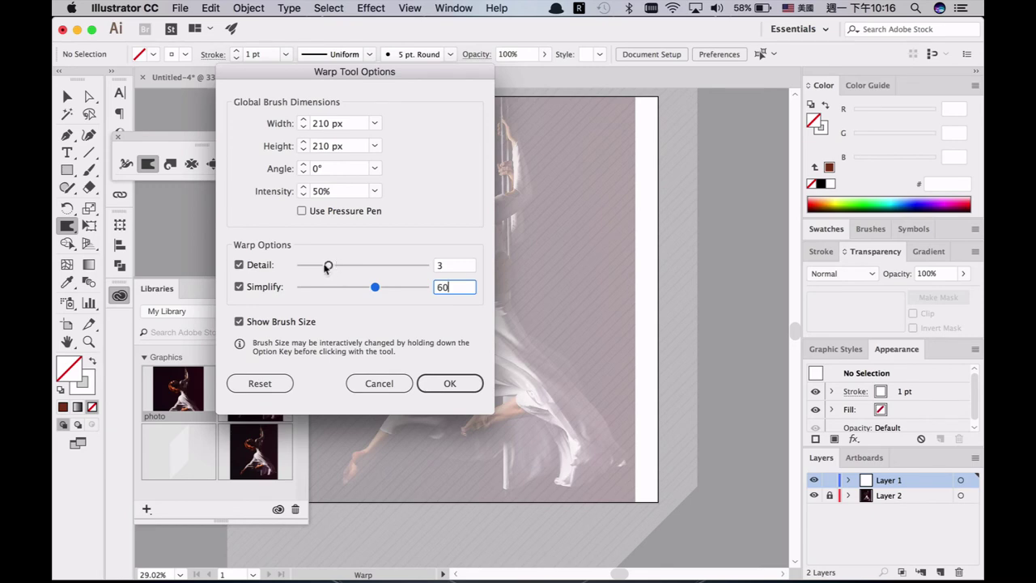
pyautogui.moveTo(327, 266); pyautogui.dragTo(316, 266)
pyautogui.click(449, 382)
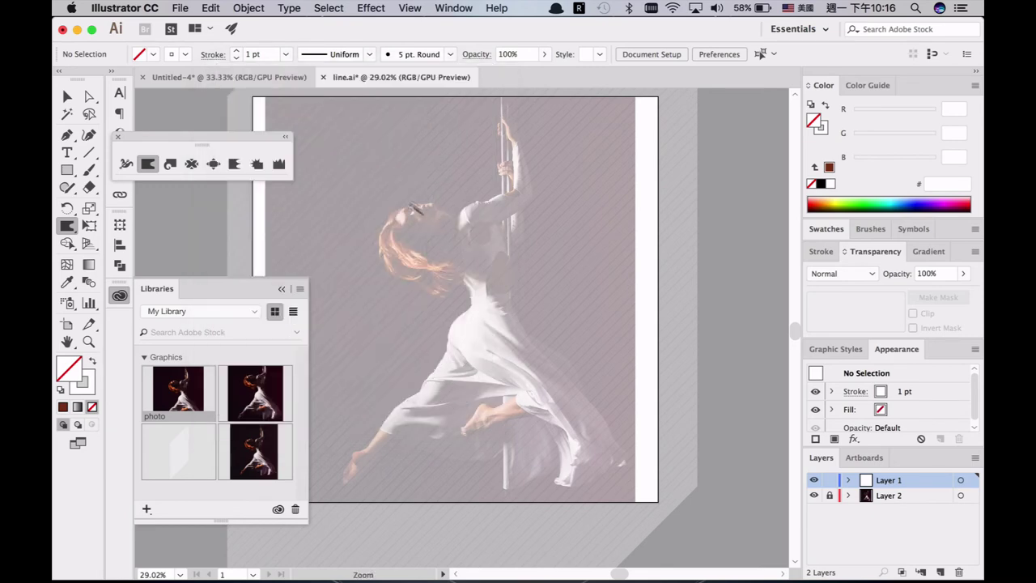
# Step: Enlarge the Warp brush and bend the diagonal lines along the flowing skirt, hem and thigh of the dancer's dress
pyautogui.scroll(3, 640, 474)
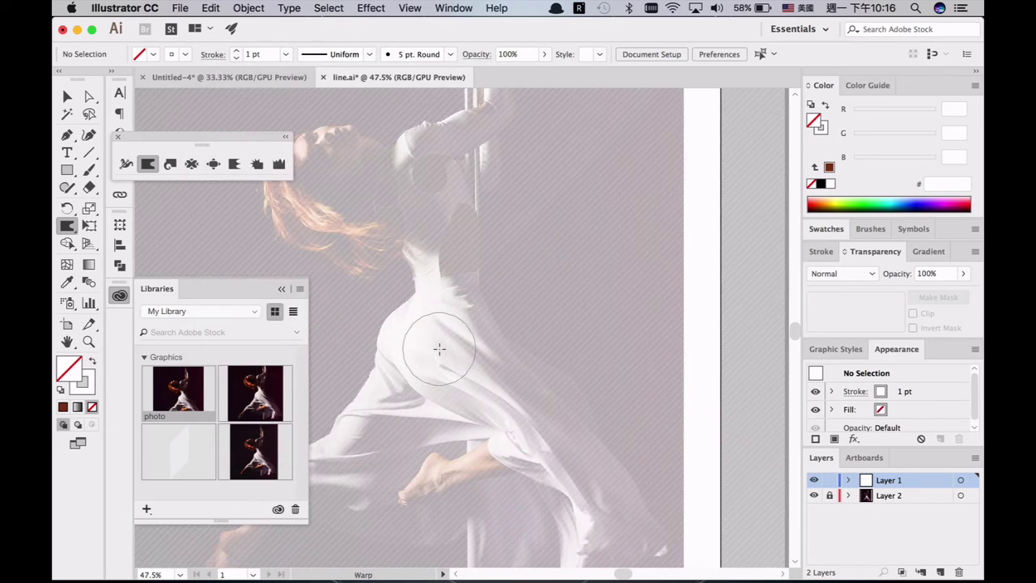
pyautogui.keyDown('alt'); pyautogui.moveTo(439, 349); pyautogui.dragTo(451, 346); pyautogui.keyUp('alt')
pyautogui.moveTo(447, 350)
pyautogui.keyDown('alt'); pyautogui.mouseDown()
pyautogui.moveTo(477, 334)
pyautogui.moveTo(437, 274)
pyautogui.moveTo(488, 362)
pyautogui.moveTo(471, 346)
pyautogui.moveTo(443, 358)
pyautogui.mouseUp(); pyautogui.keyUp('alt')
pyautogui.moveTo(505, 380)
pyautogui.mouseDown()
pyautogui.moveTo(522, 376)
pyautogui.moveTo(456, 349)
pyautogui.moveTo(439, 321)
pyautogui.mouseUp()
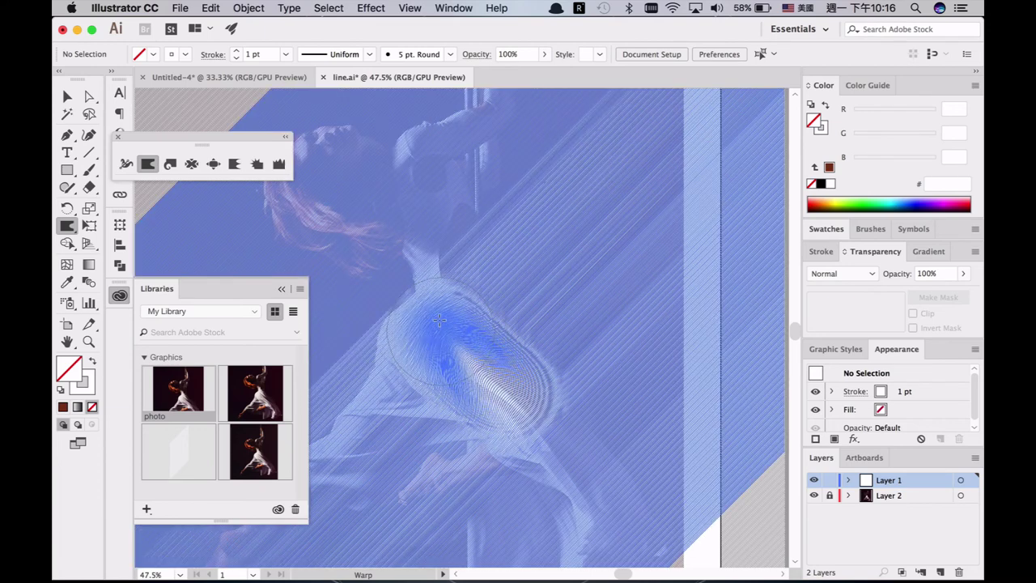
pyautogui.moveTo(569, 421)
pyautogui.mouseDown()
pyautogui.moveTo(555, 416)
pyautogui.moveTo(580, 459)
pyautogui.moveTo(577, 433)
pyautogui.mouseUp()
pyautogui.moveTo(555, 486)
pyautogui.mouseDown()
pyautogui.moveTo(588, 487)
pyautogui.moveTo(577, 517)
pyautogui.mouseUp()
pyautogui.moveTo(516, 510); pyautogui.dragTo(510, 486)
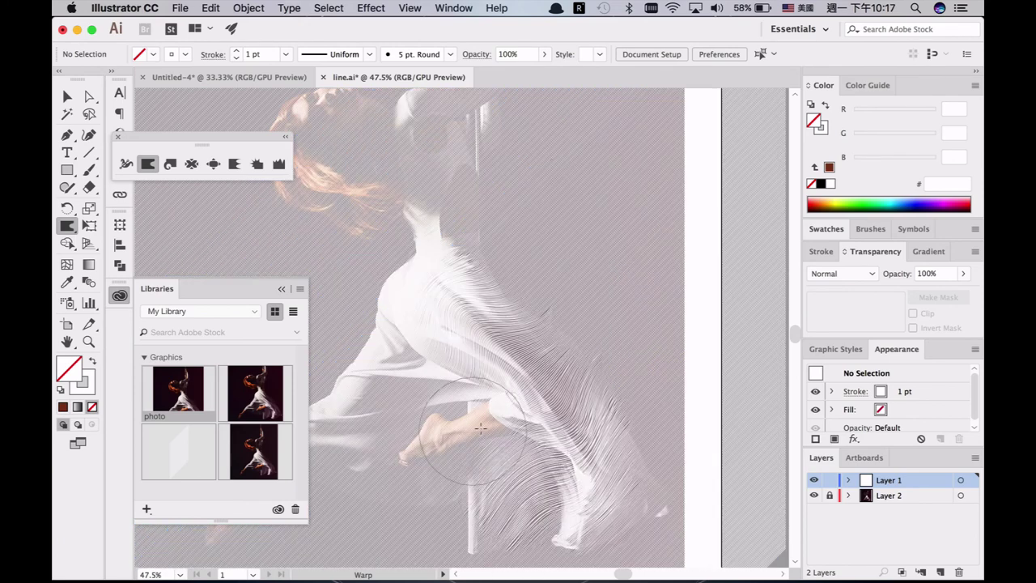
pyautogui.moveTo(476, 430)
pyautogui.mouseDown()
pyautogui.moveTo(381, 373)
pyautogui.moveTo(442, 390)
pyautogui.moveTo(384, 388)
pyautogui.moveTo(405, 328)
pyautogui.moveTo(429, 353)
pyautogui.moveTo(514, 190)
pyautogui.mouseUp()
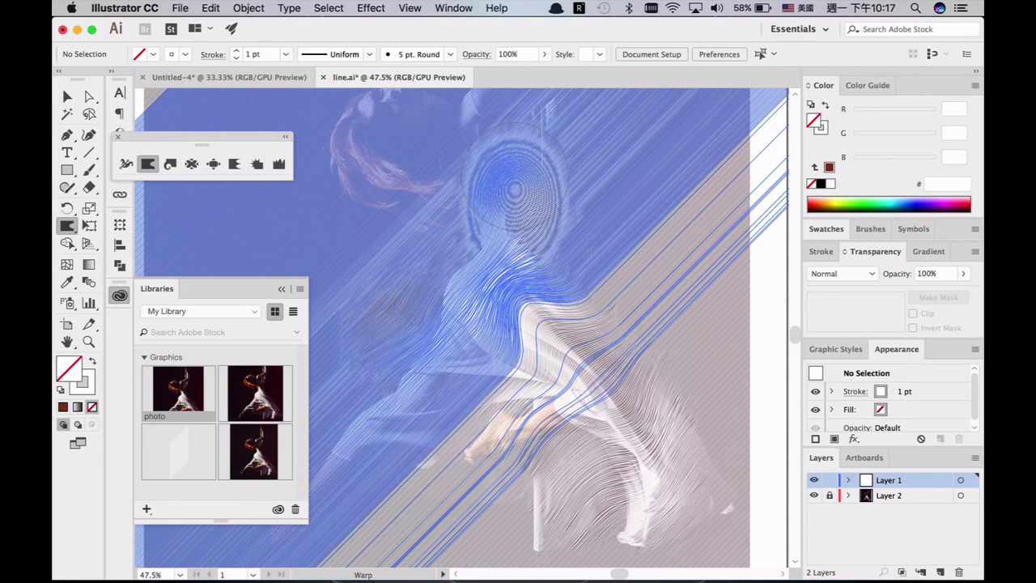
pyautogui.moveTo(560, 151); pyautogui.dragTo(588, 273)
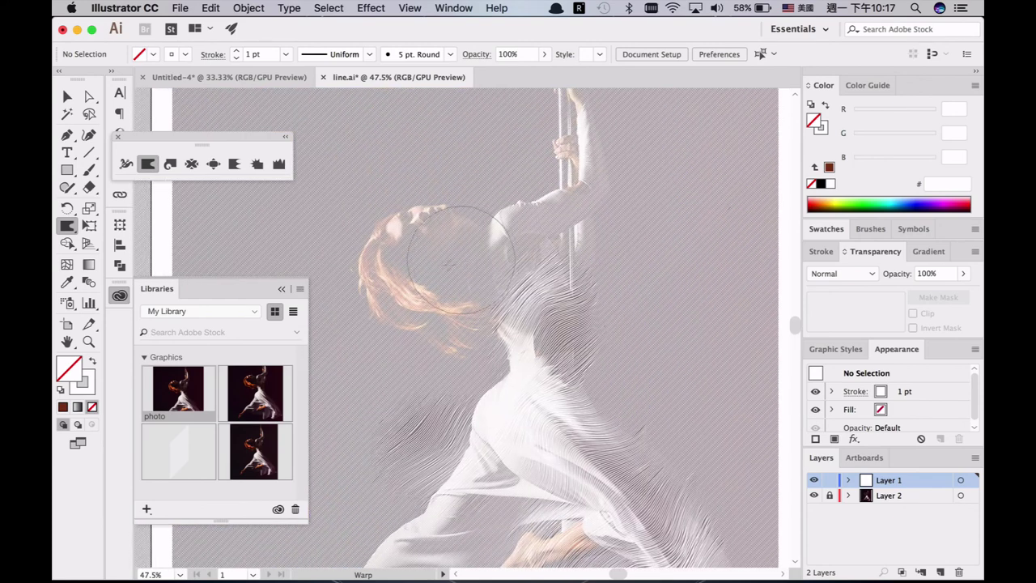
pyautogui.moveTo(415, 269)
pyautogui.mouseDown()
pyautogui.moveTo(438, 269)
pyautogui.moveTo(504, 204)
pyautogui.mouseUp()
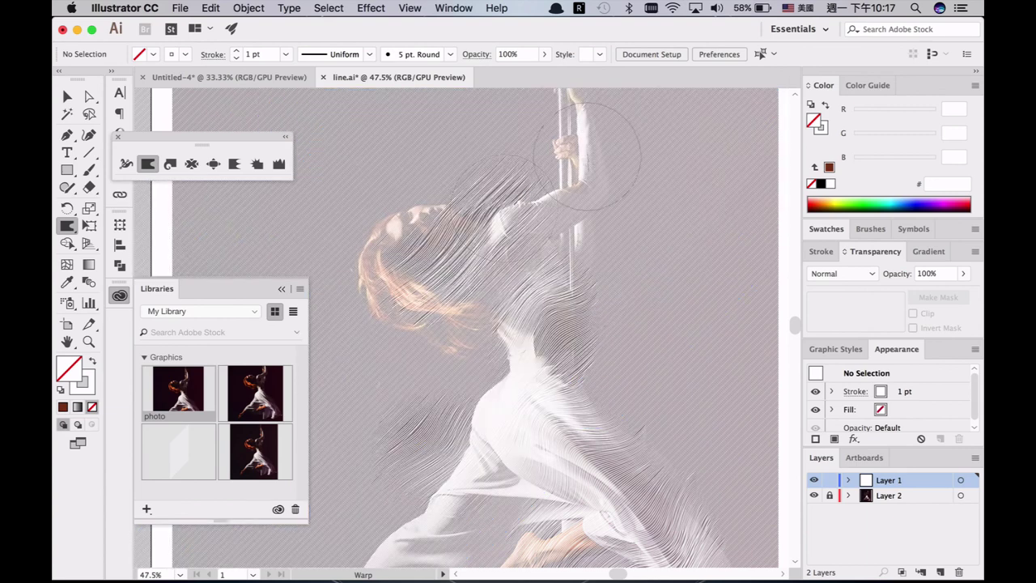
pyautogui.moveTo(578, 132); pyautogui.dragTo(585, 191)
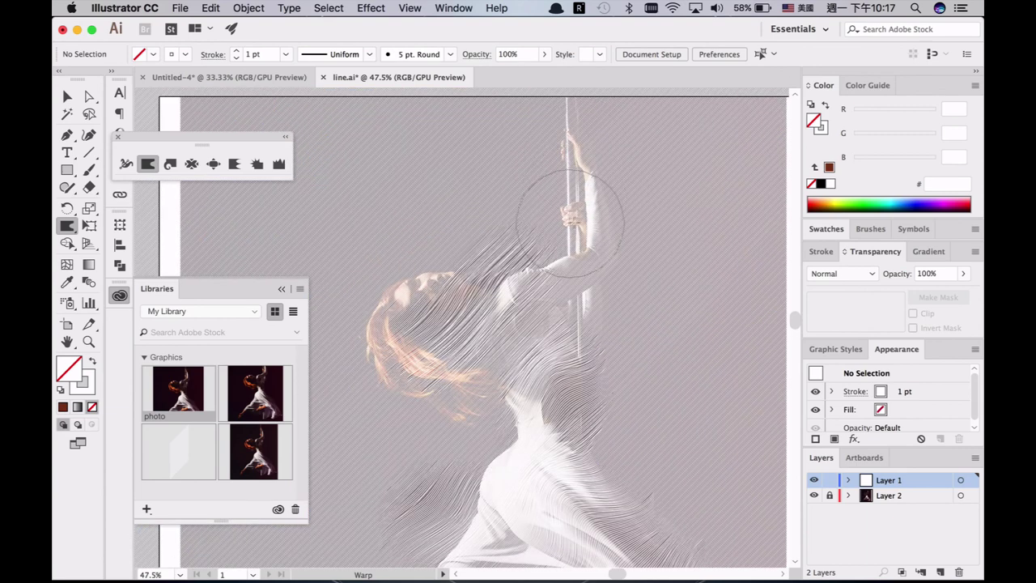
pyautogui.press('super+z')
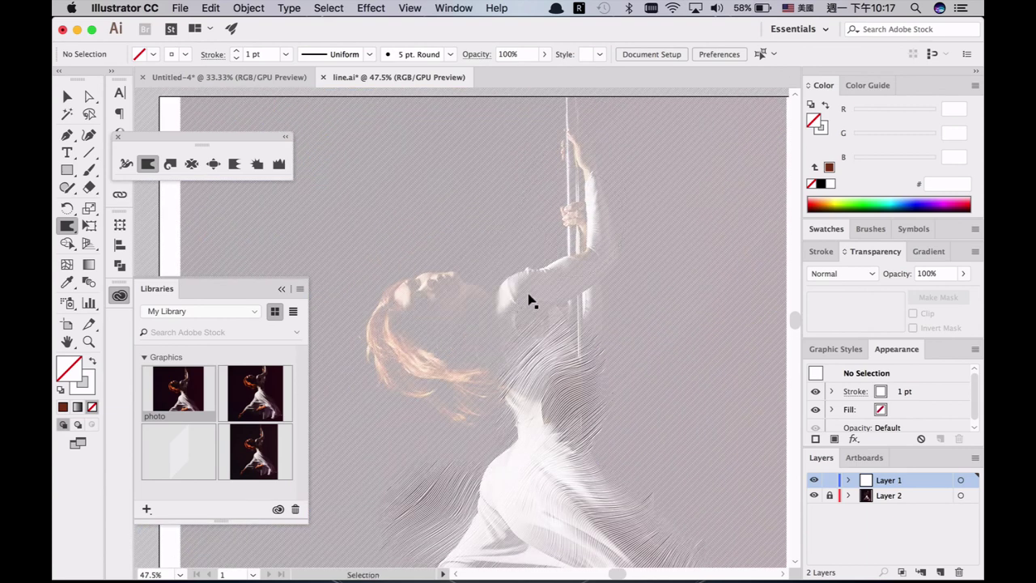
pyautogui.press('super+z')
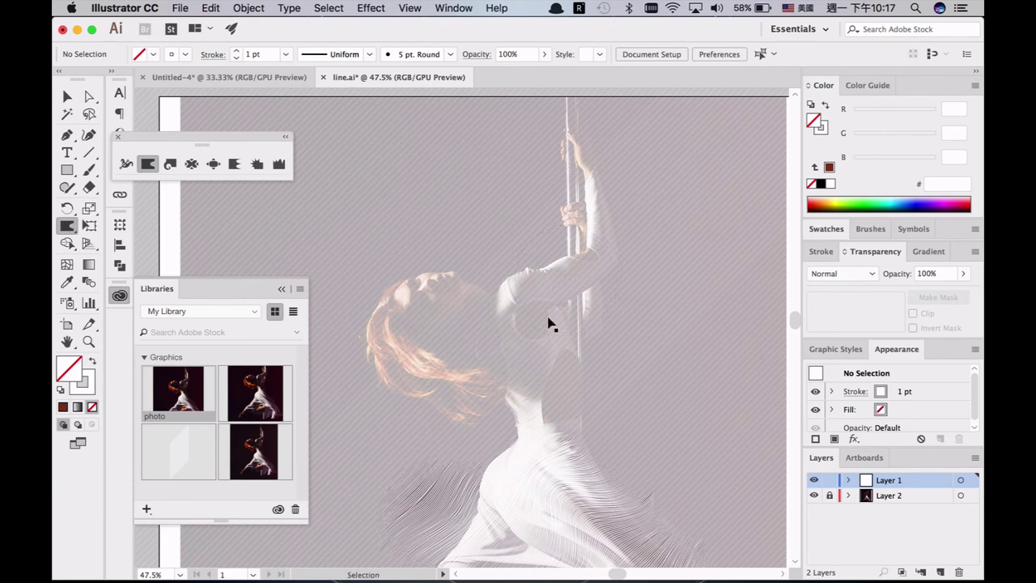
# Step: Warp the lines over the dancer's torso, then over the raised arm and shoulder with a much larger brush
pyautogui.moveTo(558, 386); pyautogui.dragTo(556, 374)
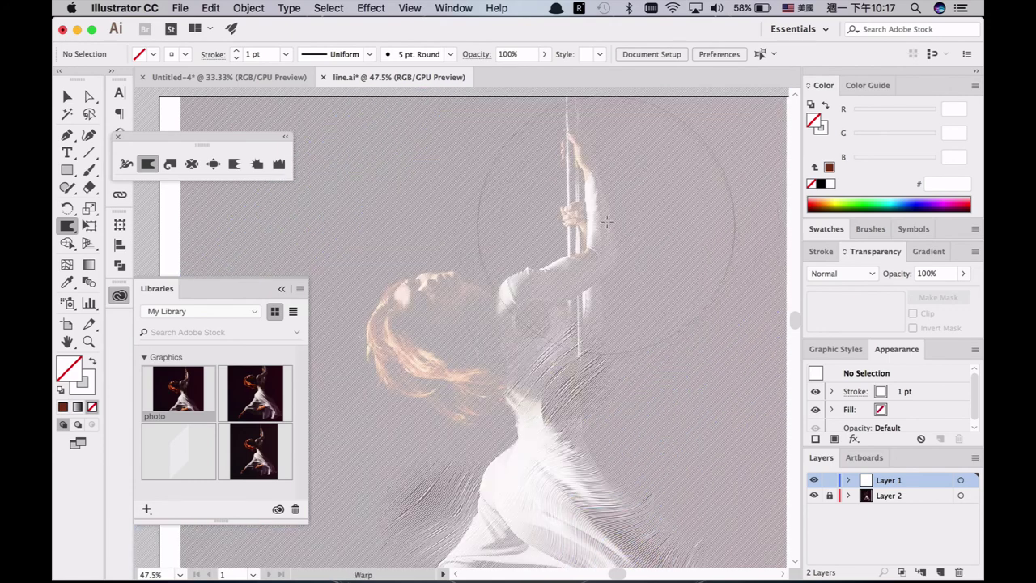
pyautogui.moveTo(595, 190); pyautogui.dragTo(599, 211)
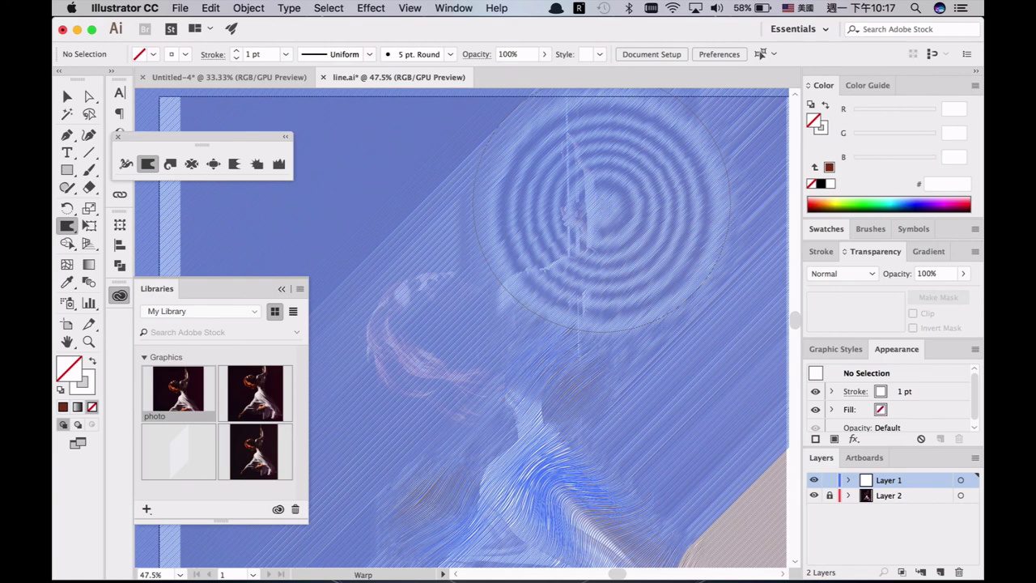
pyautogui.scroll(-5, 470, 458)
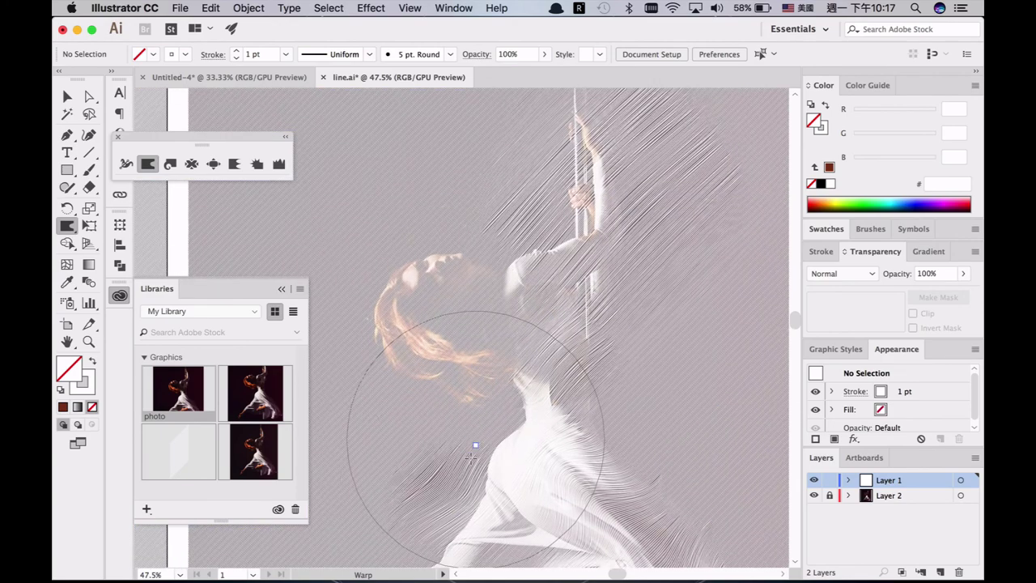
pyautogui.scroll(-2, 470, 458)
pyautogui.hscroll(-1, 471, 458)
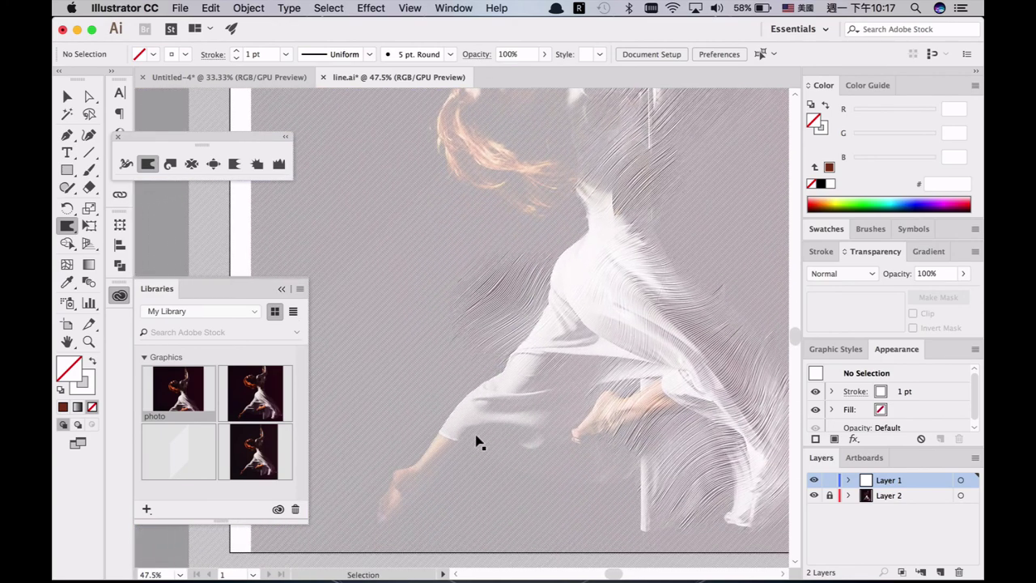
# Step: Shrink the Warp brush and bend the lines over the dancer's bare foot and lower leg
pyautogui.press('space')
pyautogui.moveTo(535, 493); pyautogui.dragTo(535, 493)
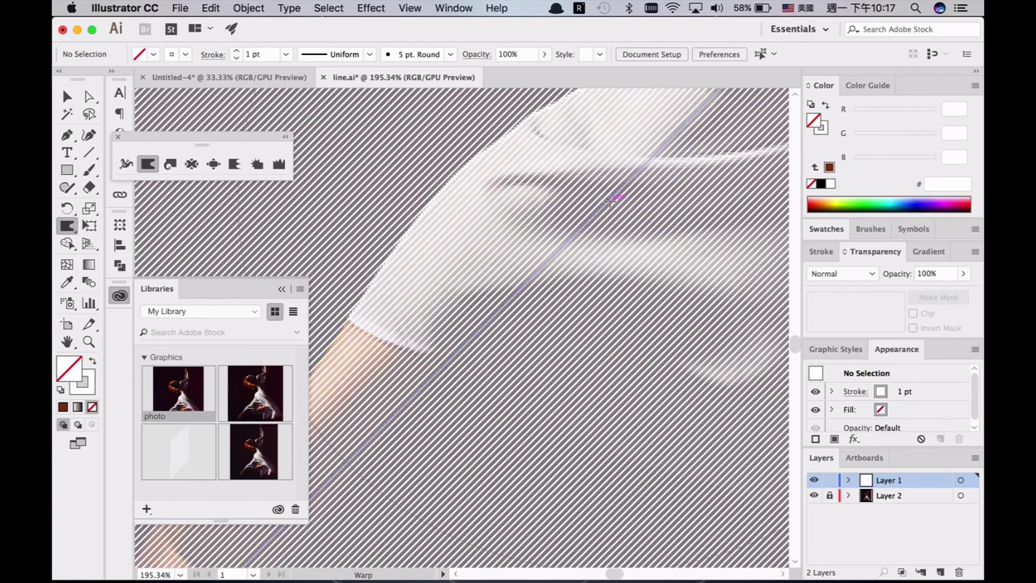
pyautogui.press('super+minus')
pyautogui.press('super+minus')
pyautogui.press('super+minus')
pyautogui.press('super+minus')
pyautogui.moveTo(502, 325); pyautogui.dragTo(413, 415)
pyautogui.moveTo(528, 368); pyautogui.dragTo(626, 453)
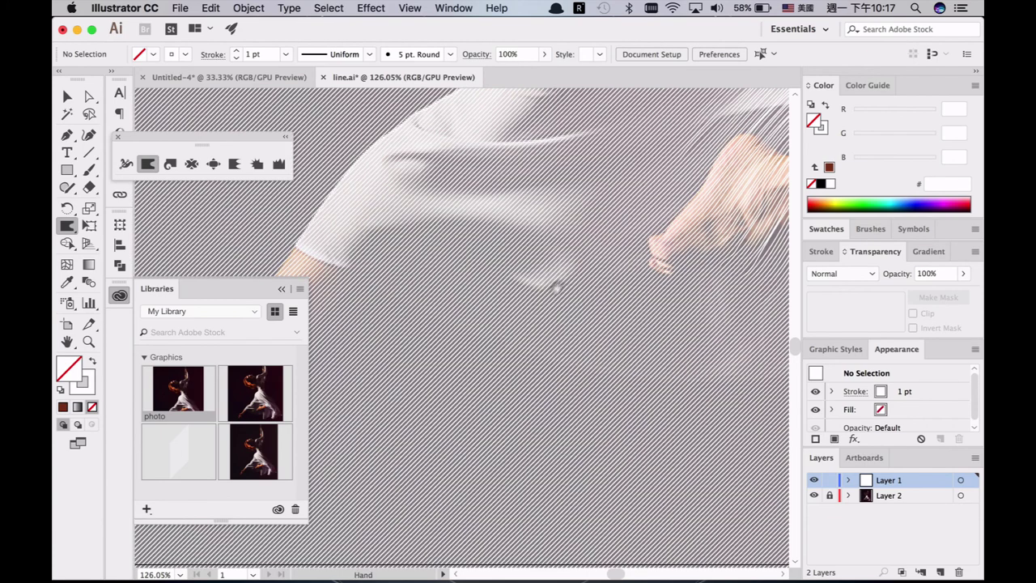
pyautogui.moveTo(557, 286); pyautogui.dragTo(329, 480)
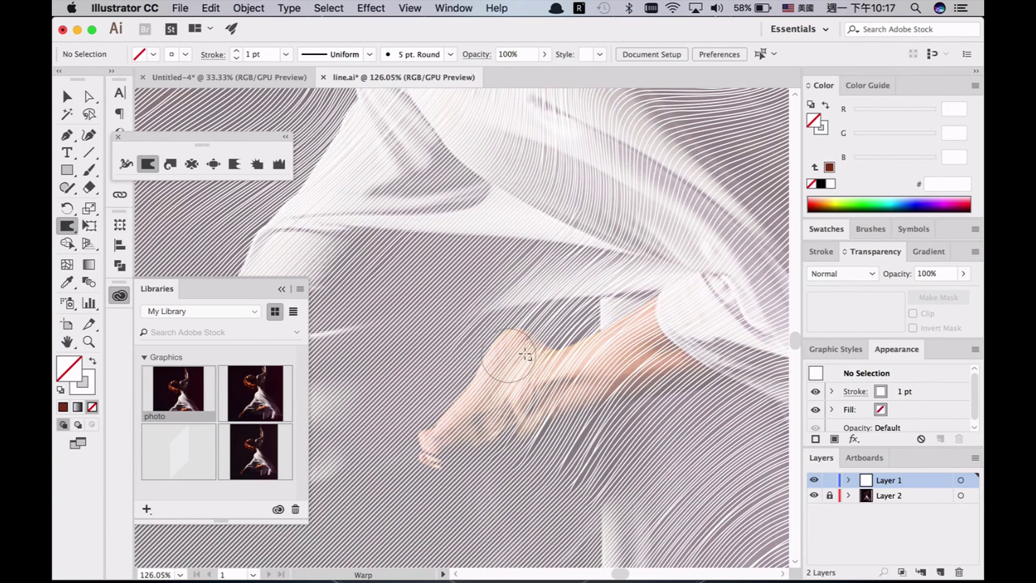
pyautogui.moveTo(507, 347); pyautogui.dragTo(748, 332)
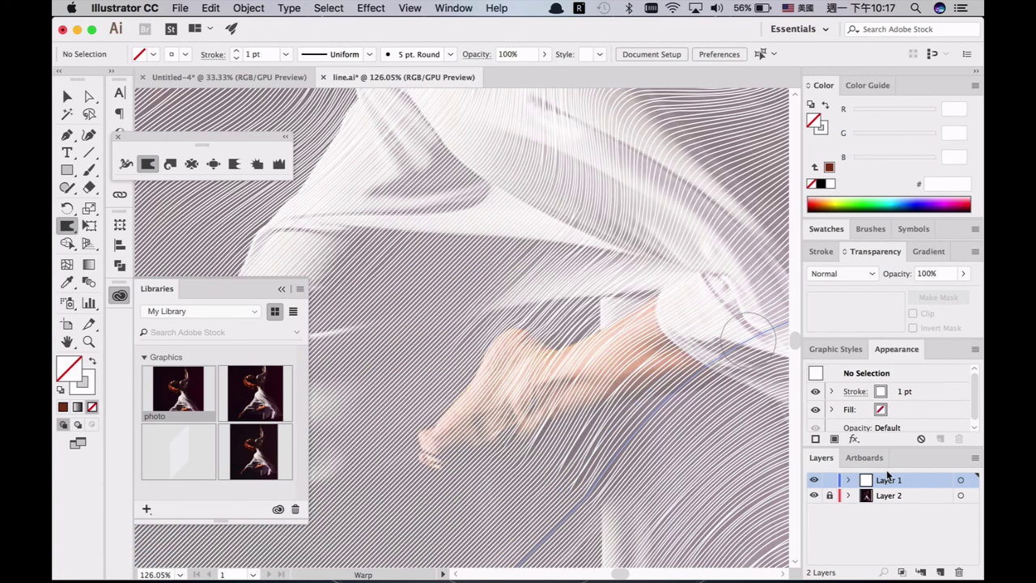
# Step: Hide the guide photo on Layer 2 and save line.ai
pyautogui.moveTo(915, 503); pyautogui.dragTo(940, 537)
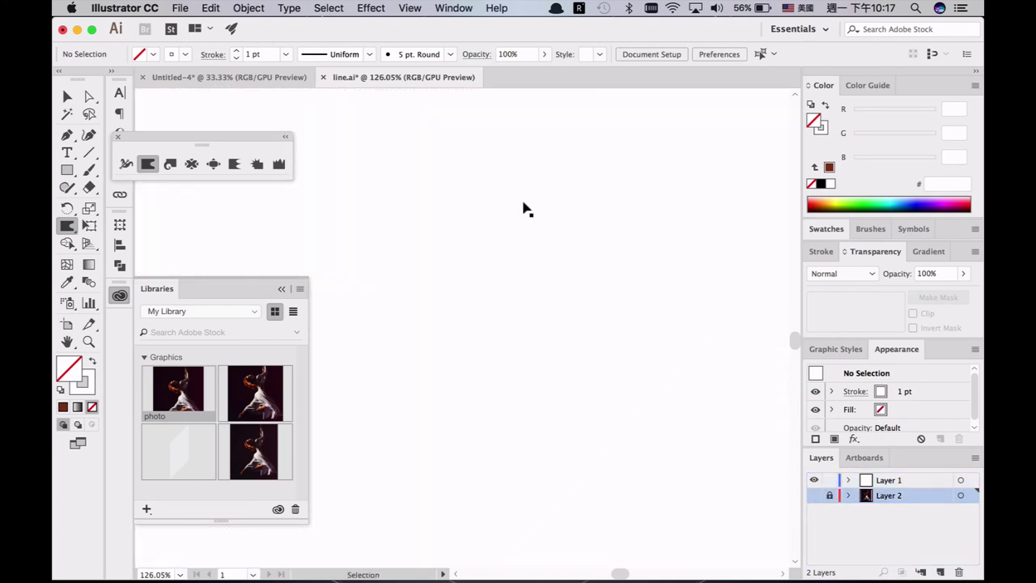
pyautogui.press('super+minus')
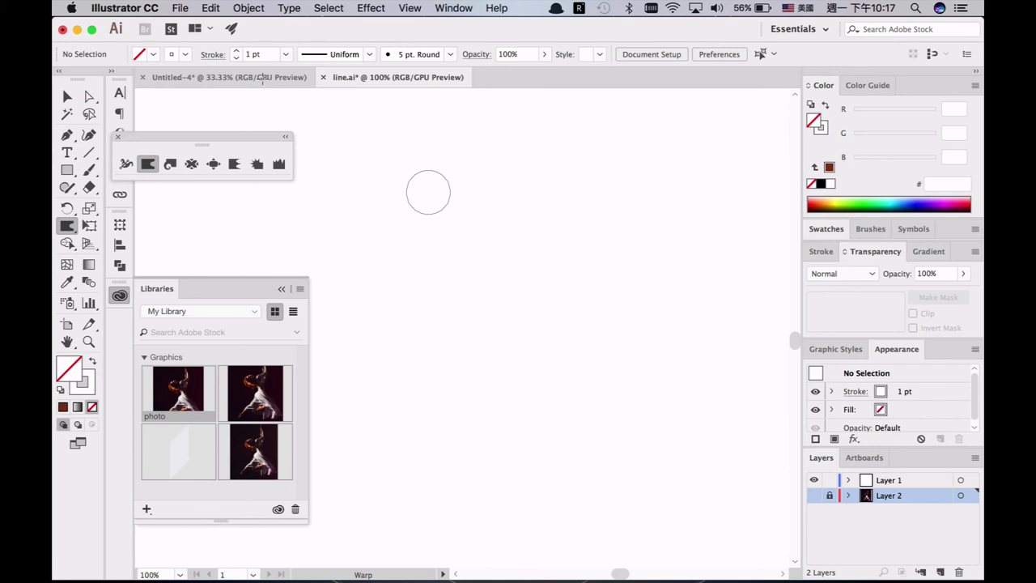
pyautogui.press('super+minus')
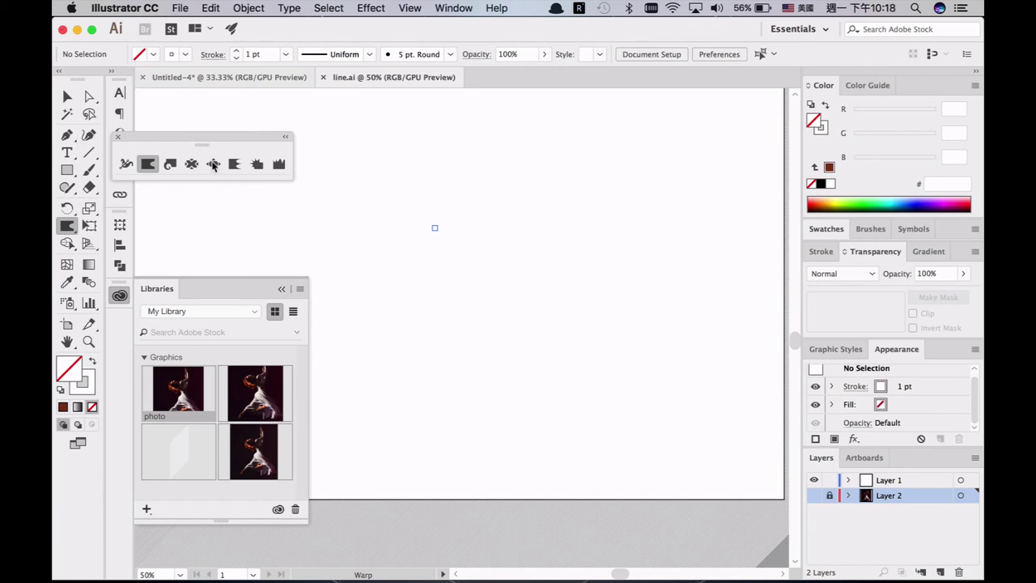
# Step: Switch to the Untitled-4 composition and move the floating Warp toolbar lower, clear of the collapsed panel icons
pyautogui.press('v')
pyautogui.hotkey('ctrl', 'Tab')
pyautogui.hotkey('ctrl', 'space')
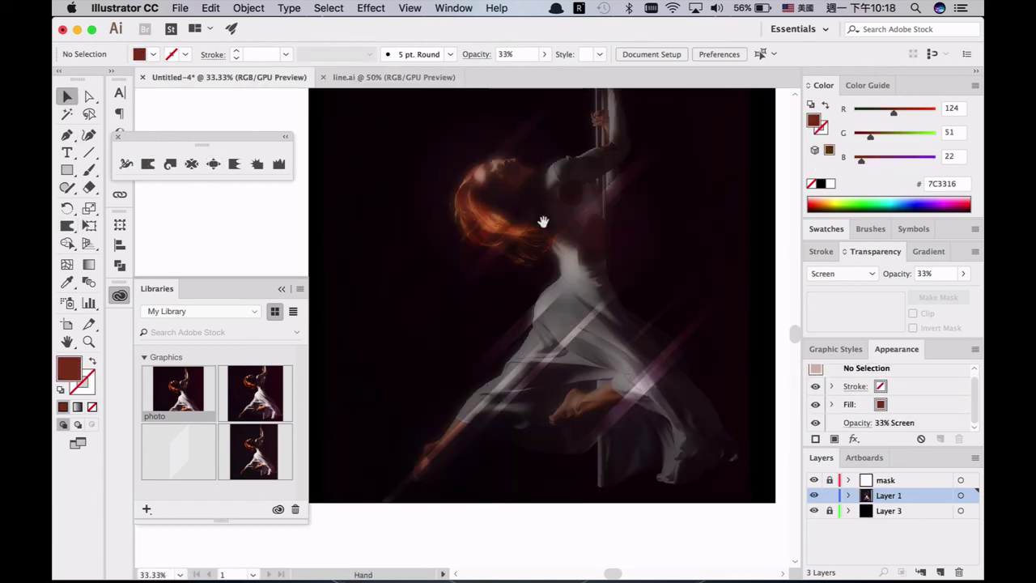
pyautogui.moveTo(451, 154); pyautogui.dragTo(685, 455)
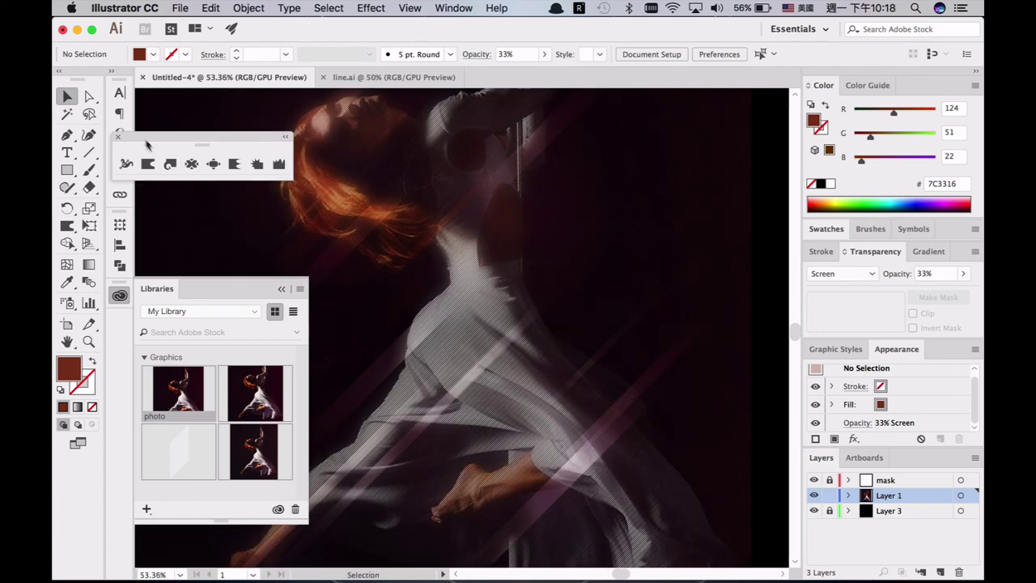
pyautogui.moveTo(146, 138); pyautogui.dragTo(187, 223)
# Step: Update the modified line.ai link in the composition so it uses the warped lines
pyautogui.click(119, 194)
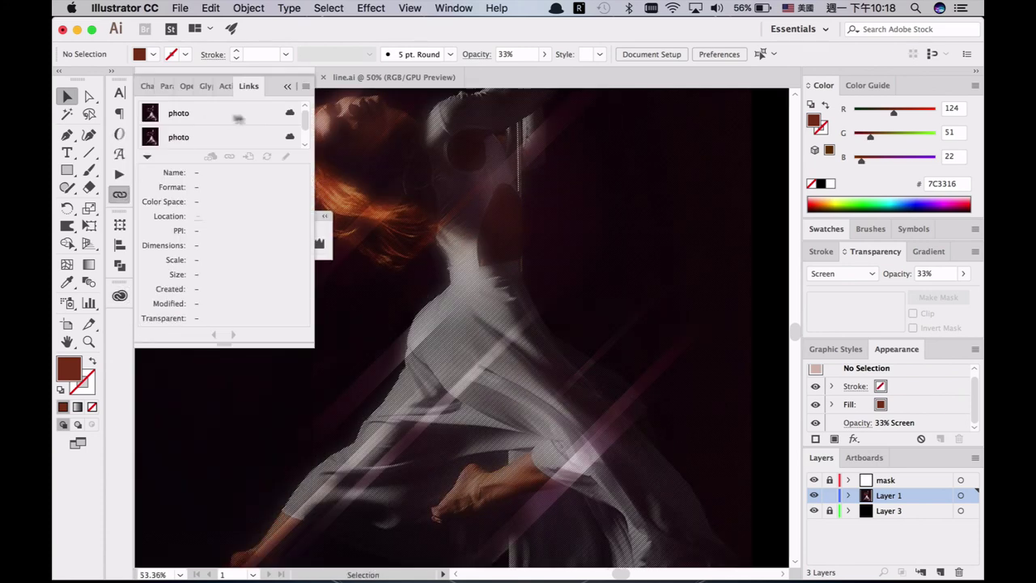
pyautogui.moveTo(292, 345); pyautogui.dragTo(292, 488)
pyautogui.click(218, 161)
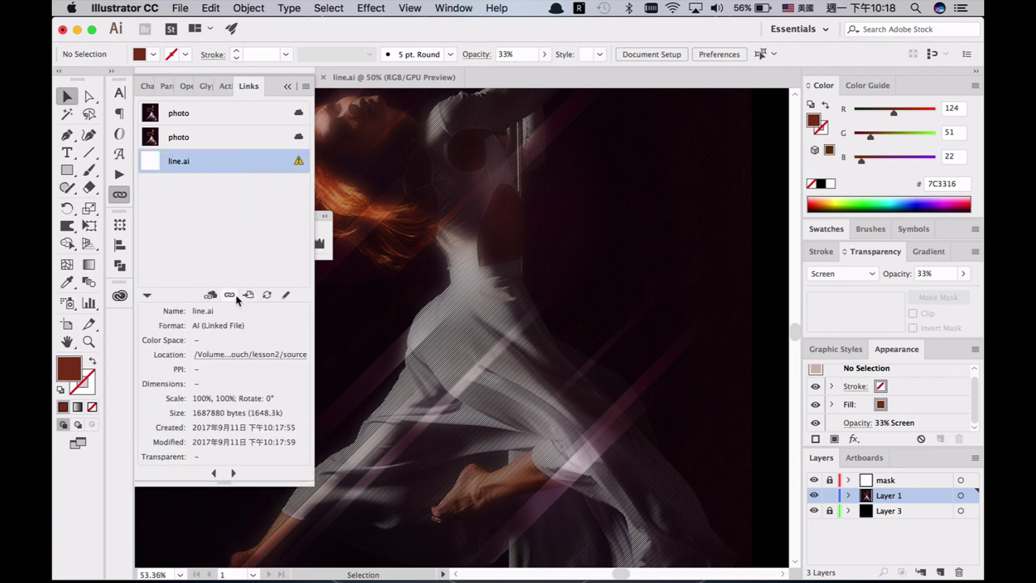
pyautogui.click(267, 296)
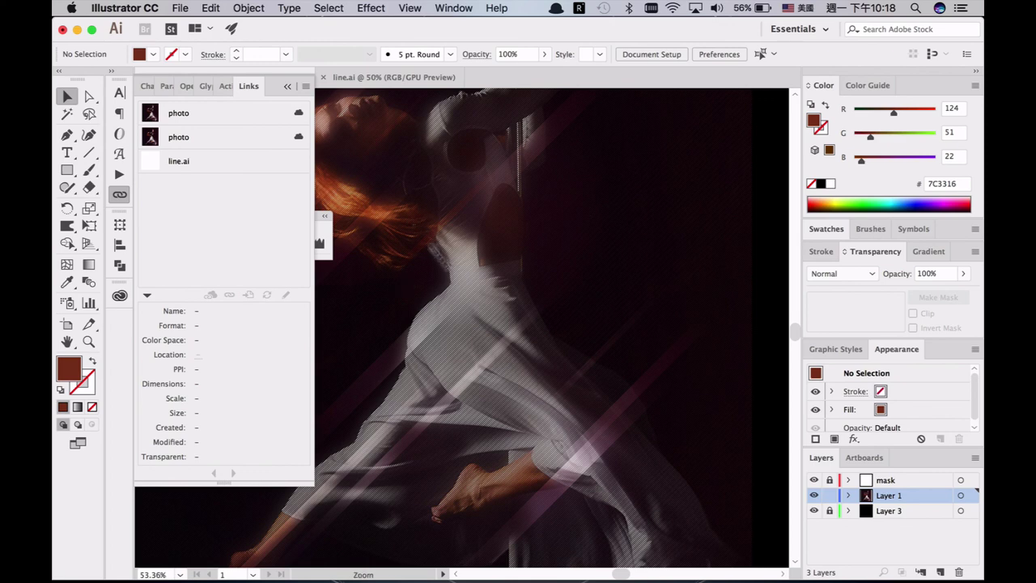
# Step: Examine the warped line mask over the dancer's dress, legs and hair at close and wider views
pyautogui.scroll(5, 557, 418)
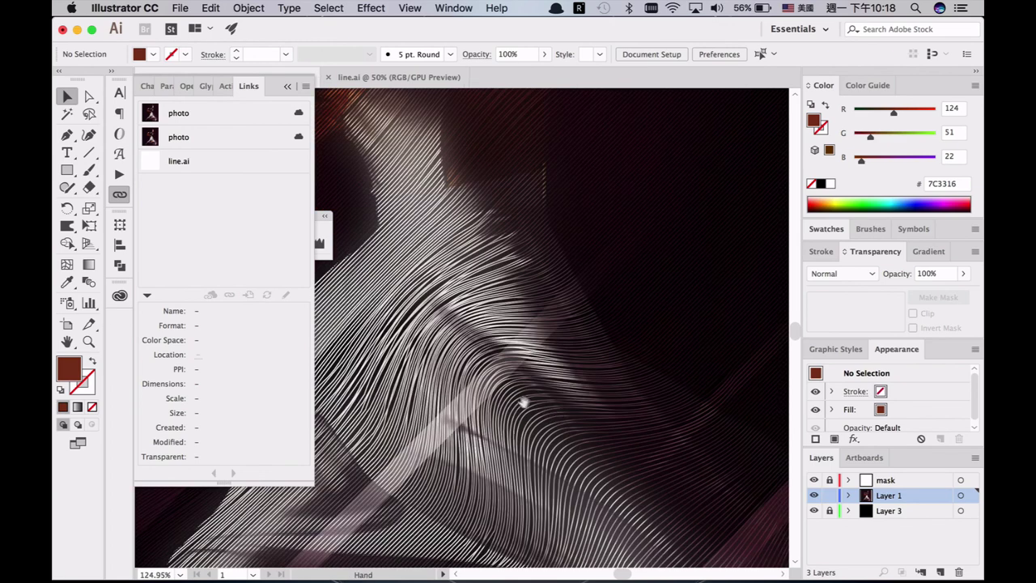
pyautogui.scroll(-4, 525, 402)
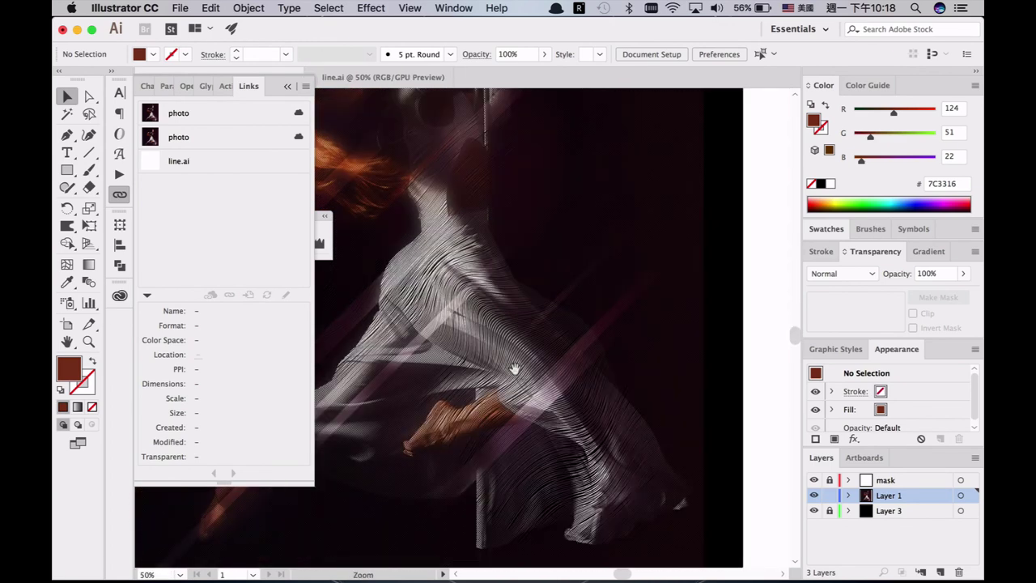
pyautogui.scroll(-2, 498, 368)
pyautogui.moveTo(496, 259); pyautogui.dragTo(546, 381)
pyautogui.moveTo(458, 285); pyautogui.dragTo(535, 293)
pyautogui.moveTo(370, 196); pyautogui.dragTo(619, 398)
pyautogui.scroll(-4, 618, 397)
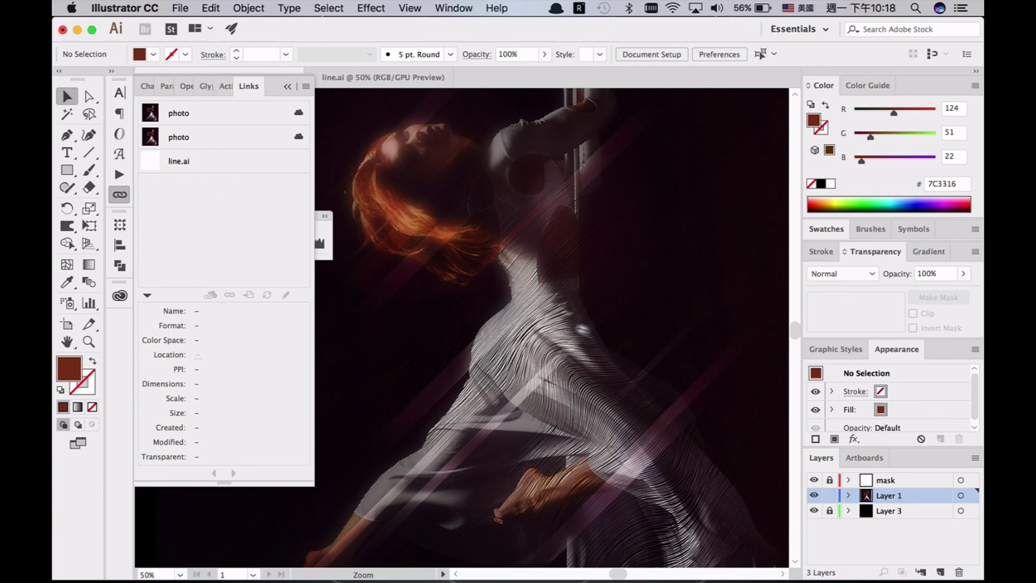
pyautogui.keyDown('alt'); pyautogui.keyDown('super'); pyautogui.click(583, 329); pyautogui.keyUp('super'); pyautogui.keyUp('alt')
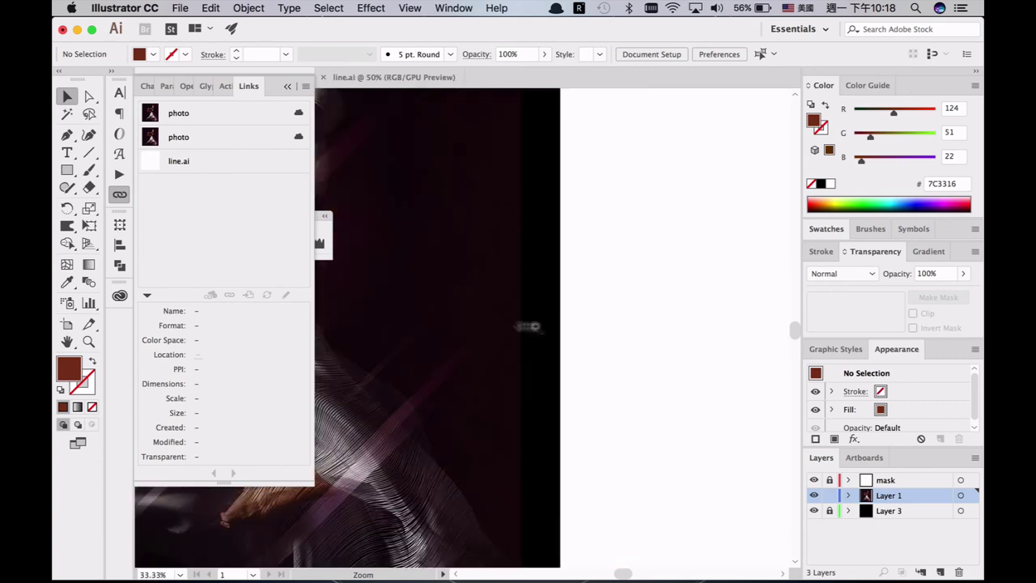
pyautogui.keyDown('super'); pyautogui.click(527, 326); pyautogui.keyUp('super')
pyautogui.moveTo(634, 349); pyautogui.dragTo(732, 276)
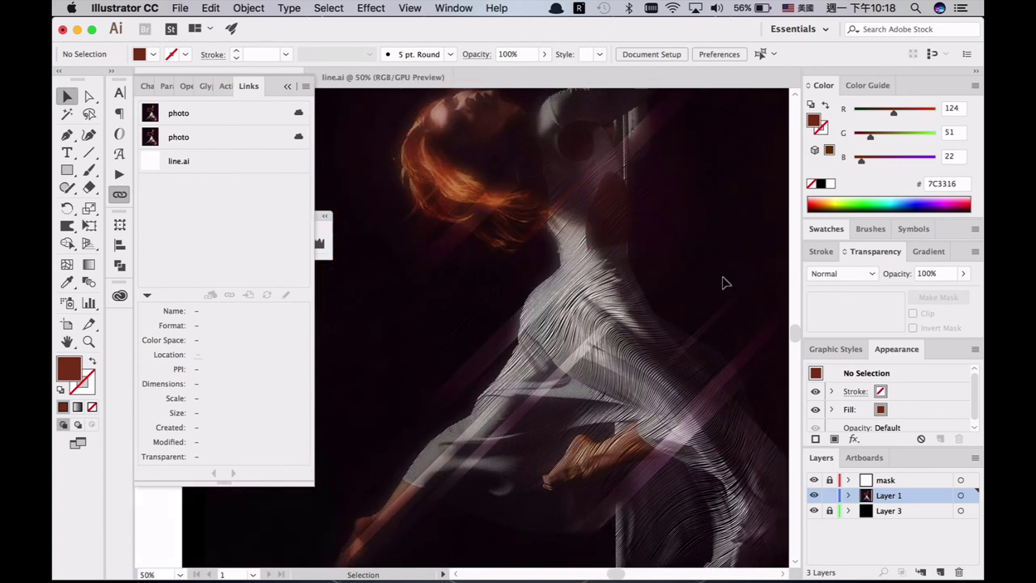